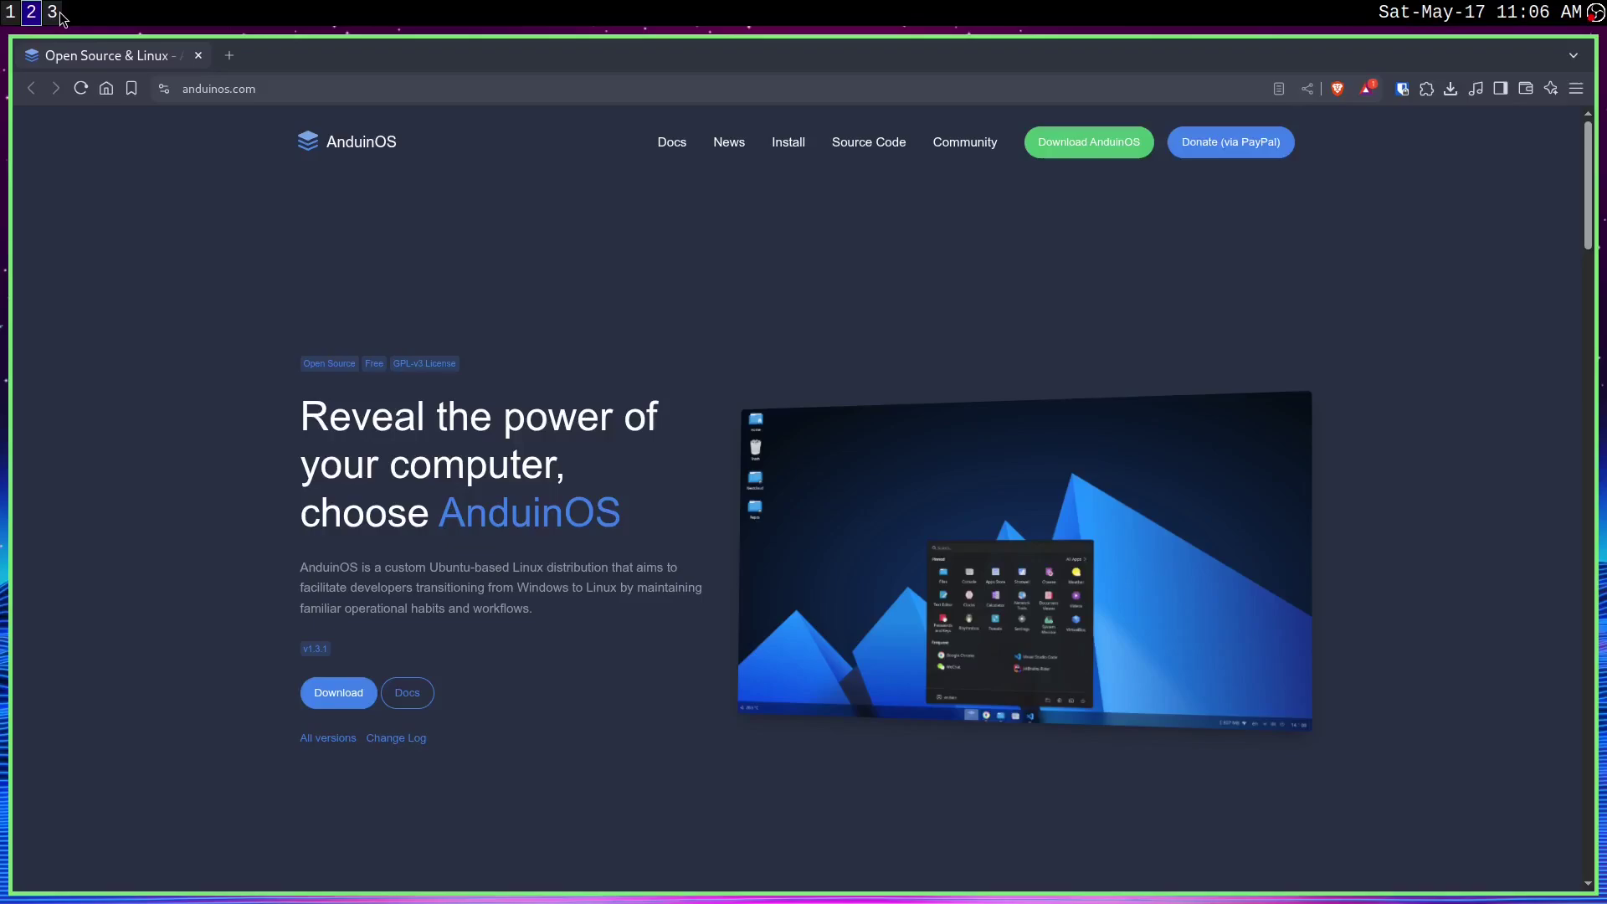
Scroll the AnduinOS homepage down to the 'Choose your AnduinOS version' cards and back up
scroll(827, 620, "down", 6)
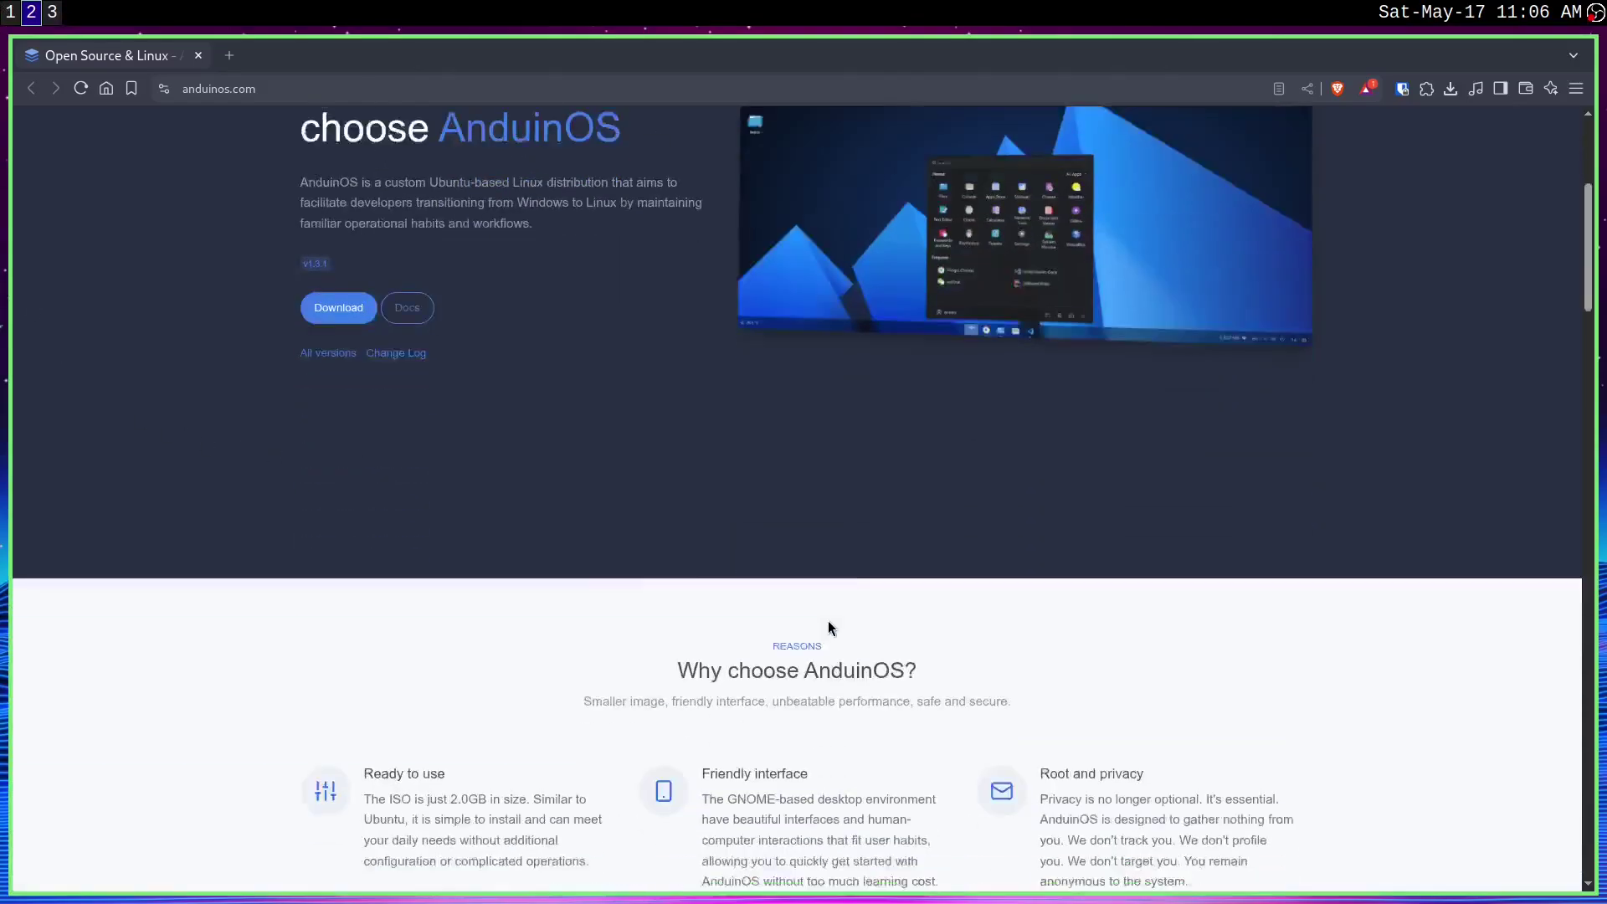
scroll(912, 637, "down", 6)
scroll(1399, 656, "down", 10)
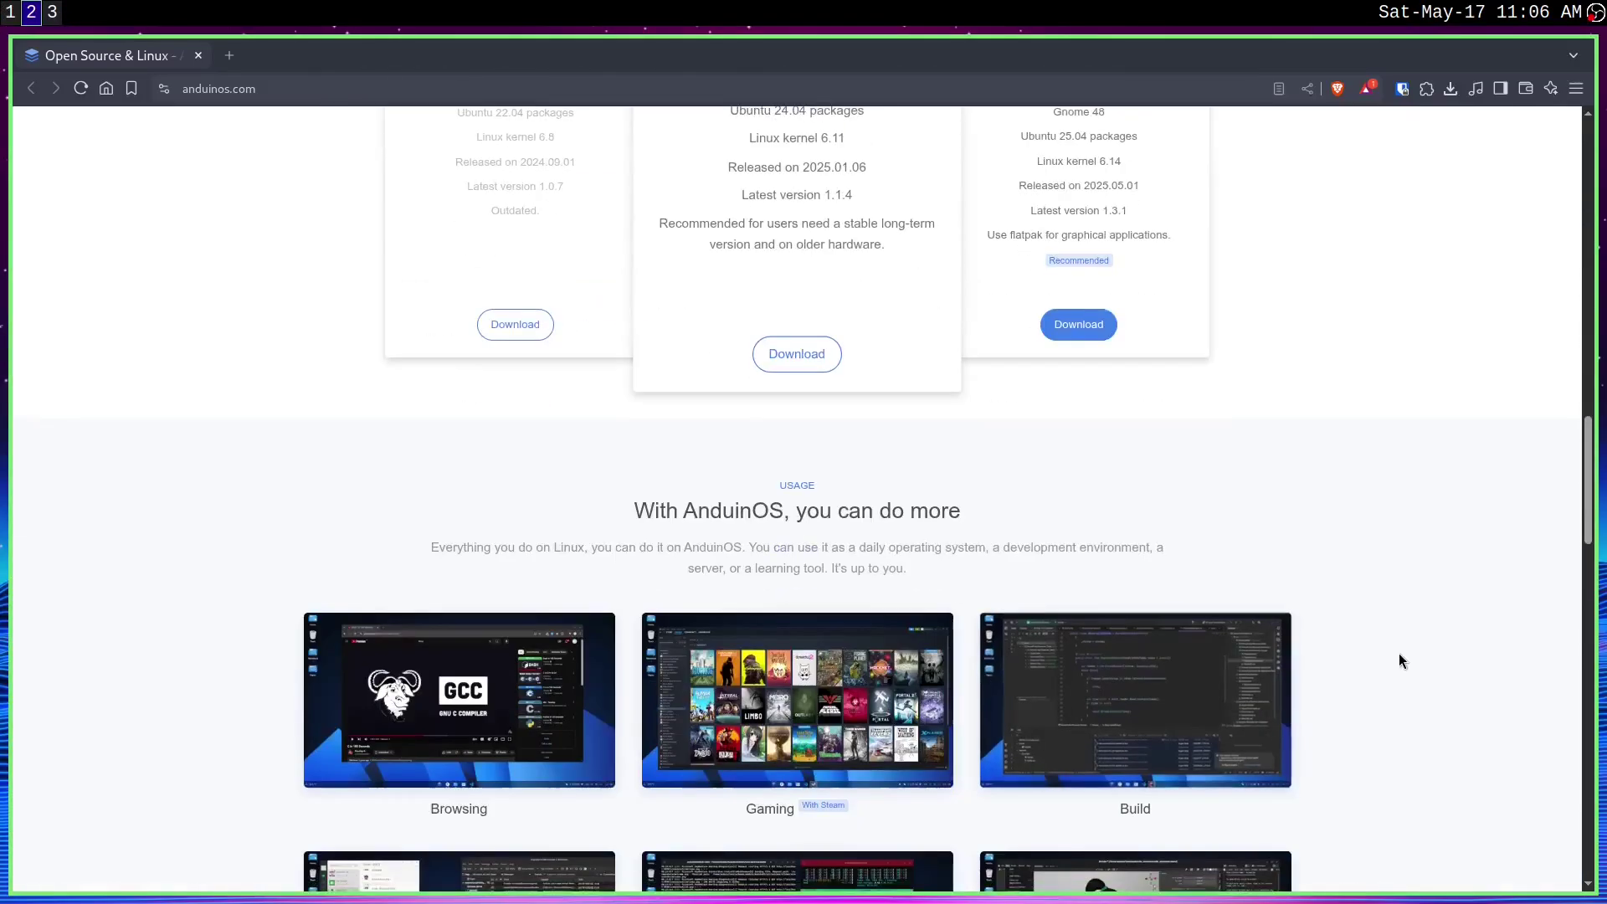
scroll(1400, 663, "down", 10)
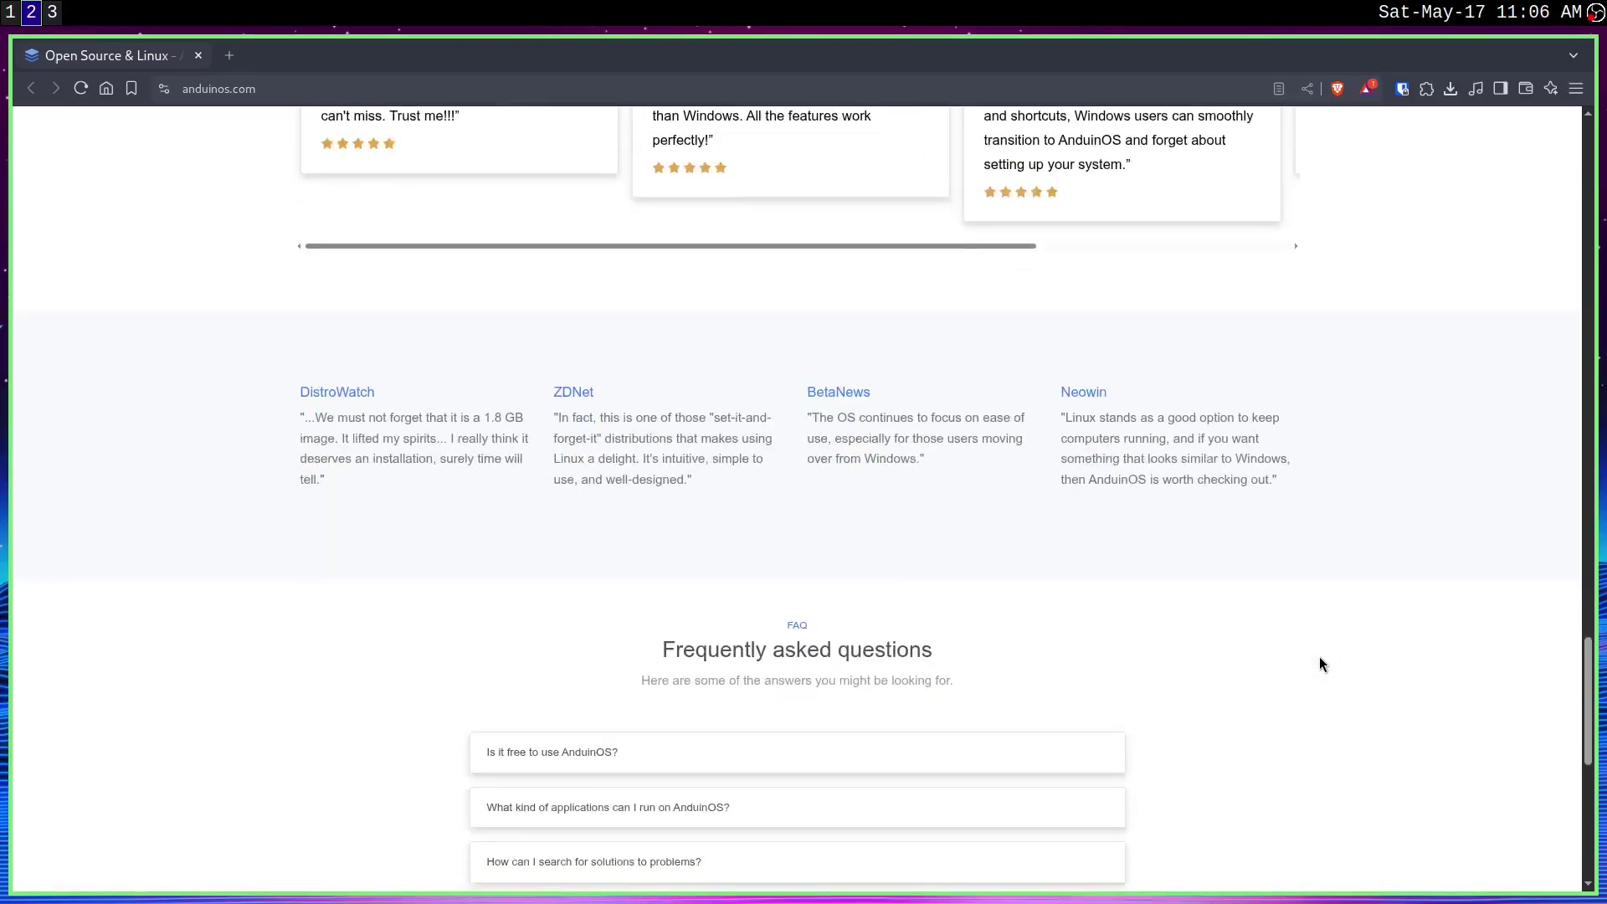
scroll(1243, 683, "up", 15)
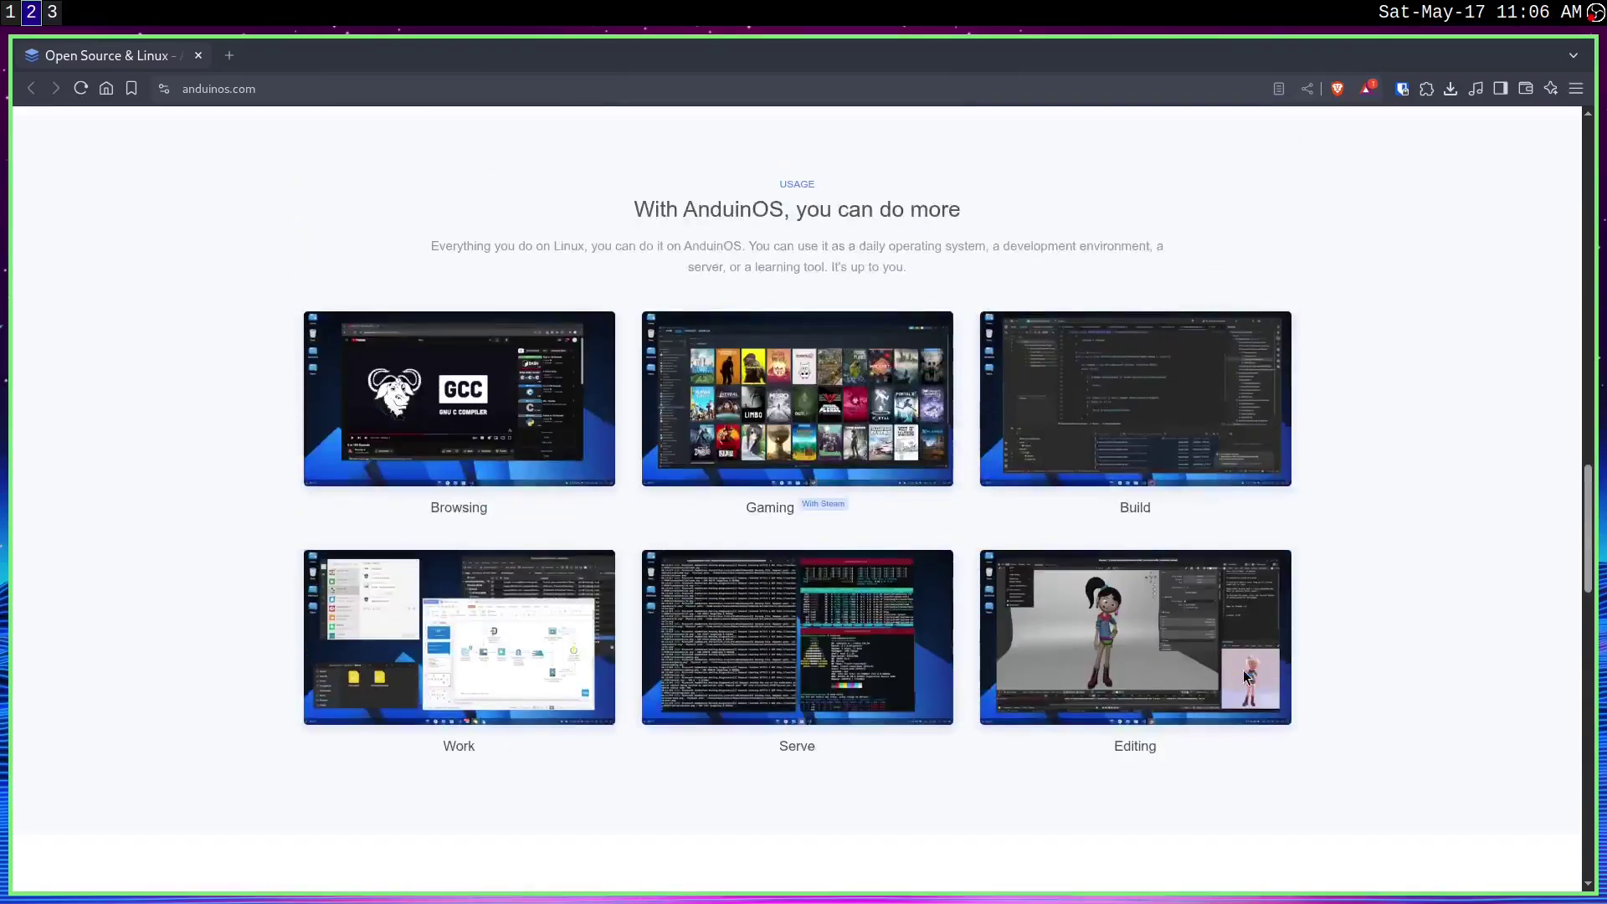
scroll(1243, 671, "up", 5)
scroll(1243, 670, "up", 8)
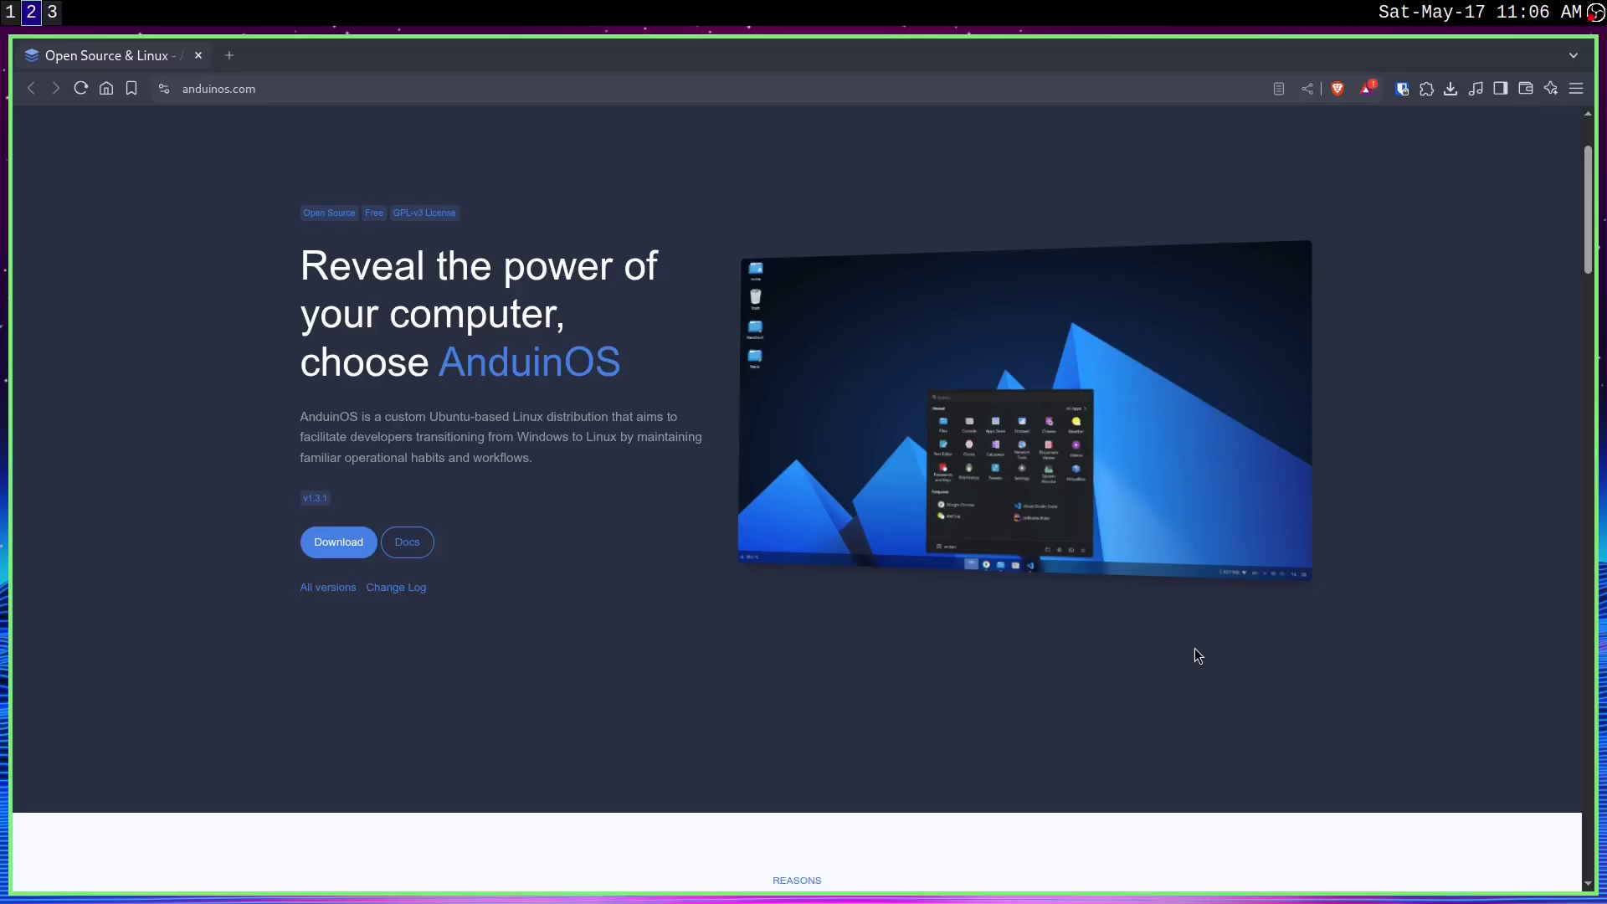
scroll(956, 580, "down", 5)
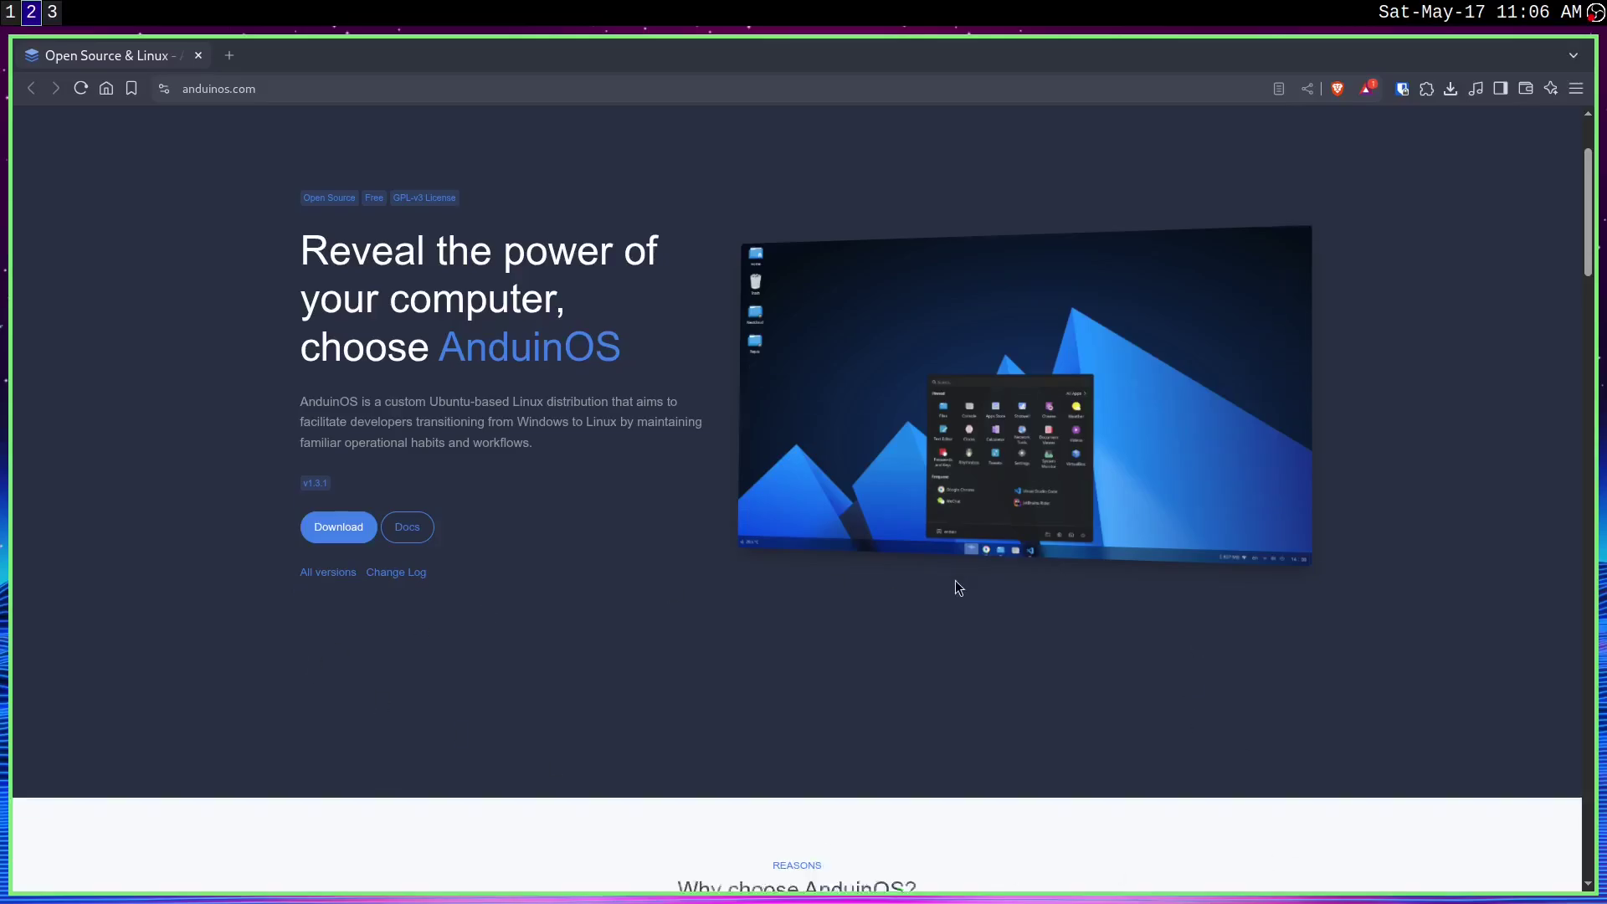
scroll(1085, 596, "down", 7)
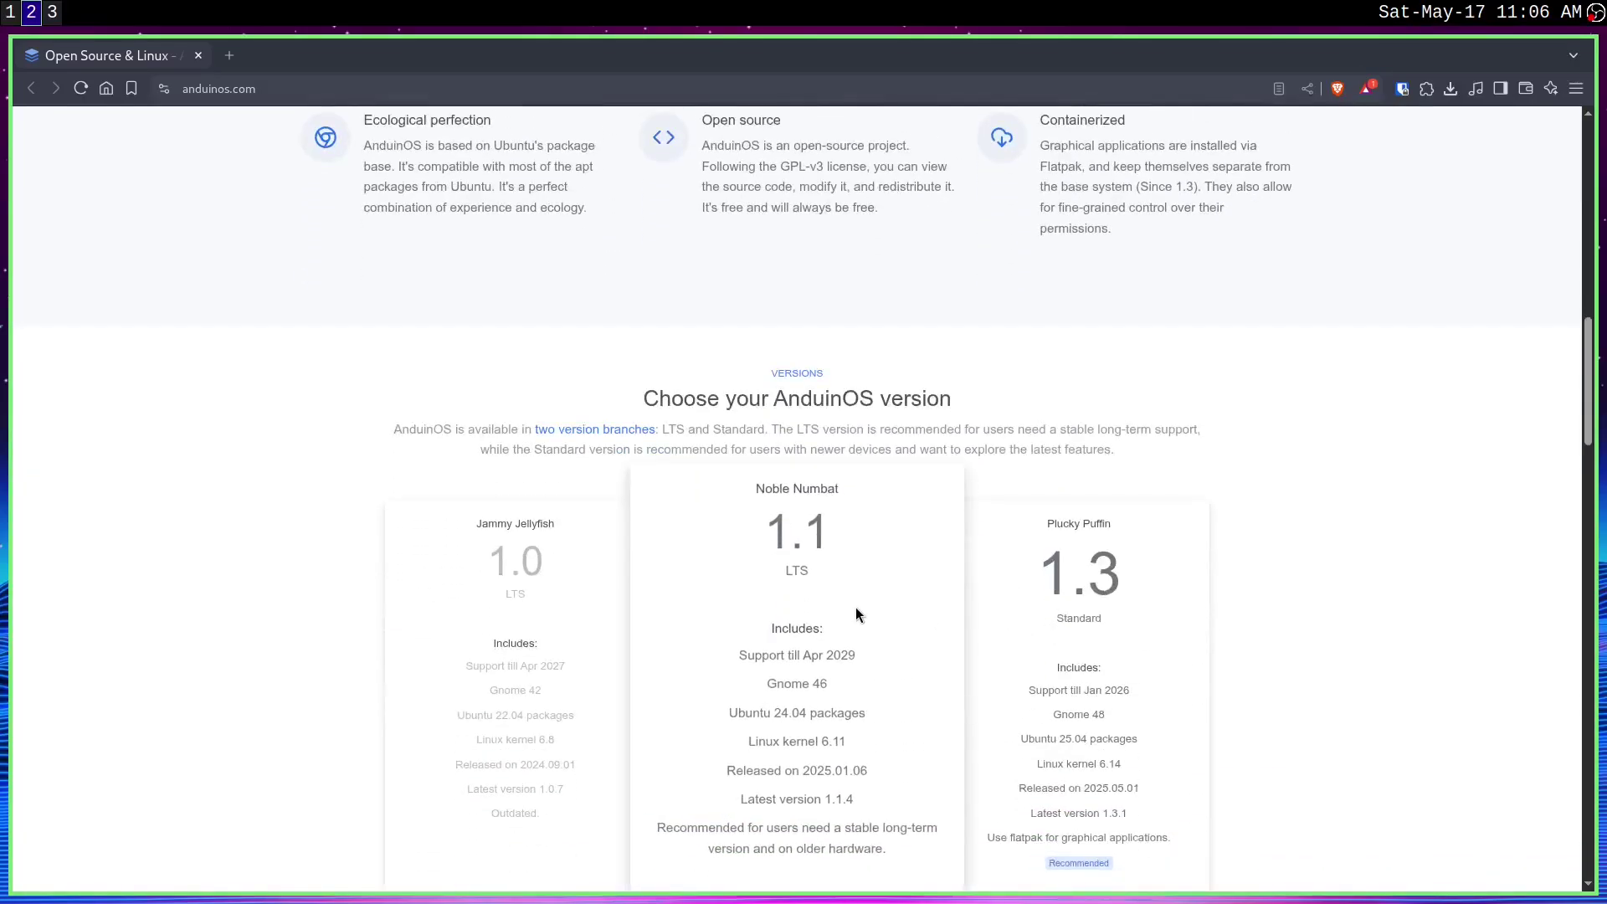
scroll(855, 611, "down", 2)
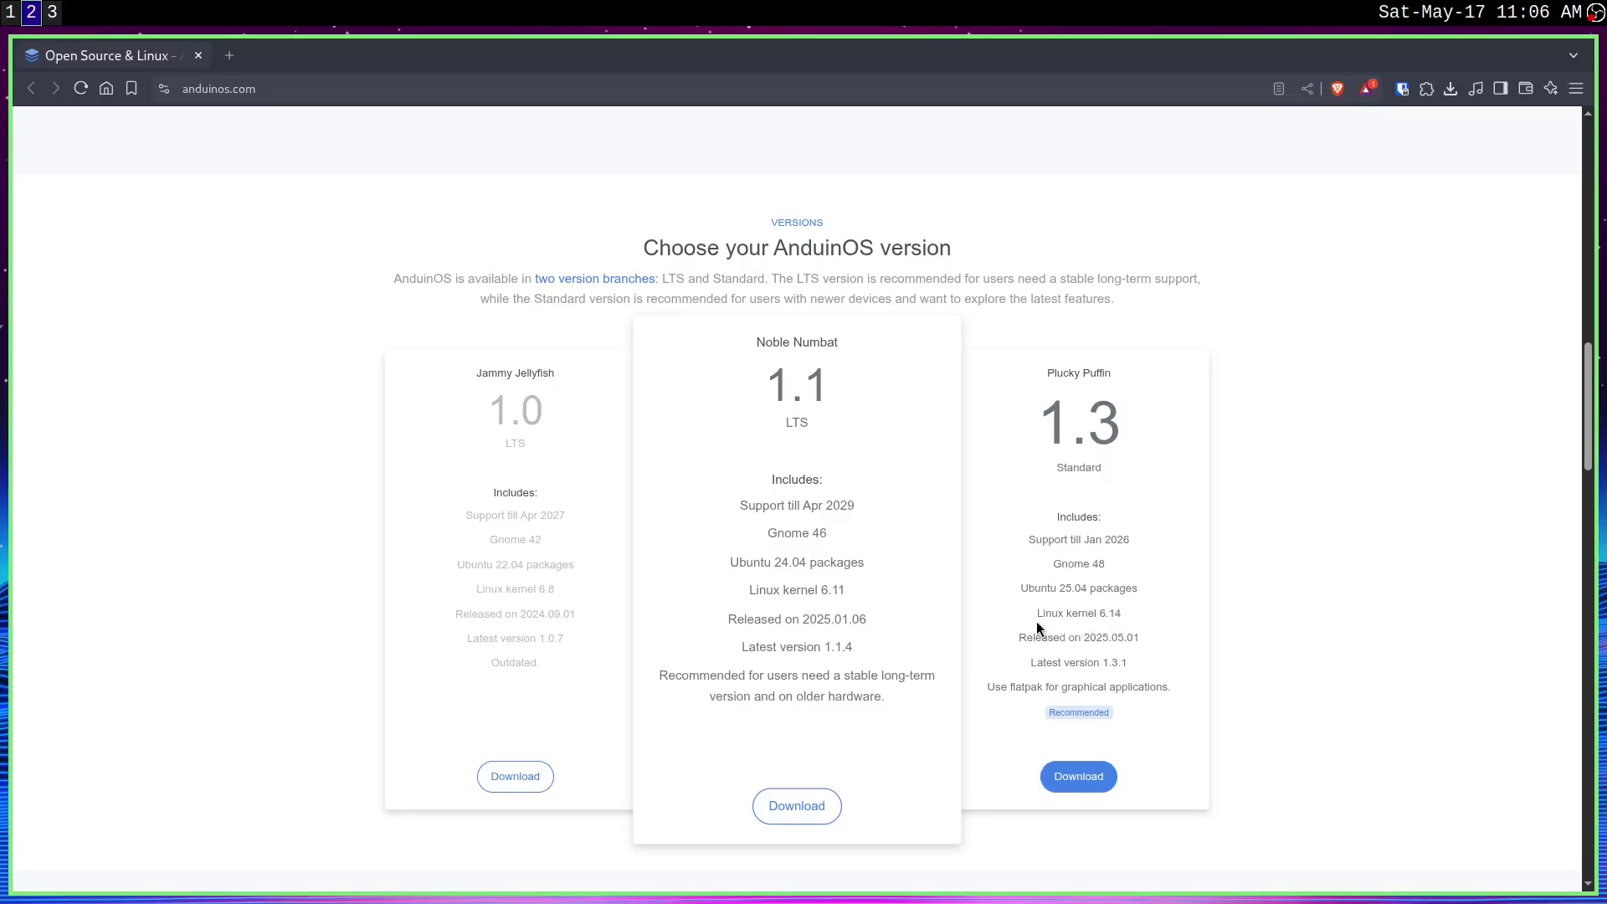
scroll(1038, 628, "up", 15)
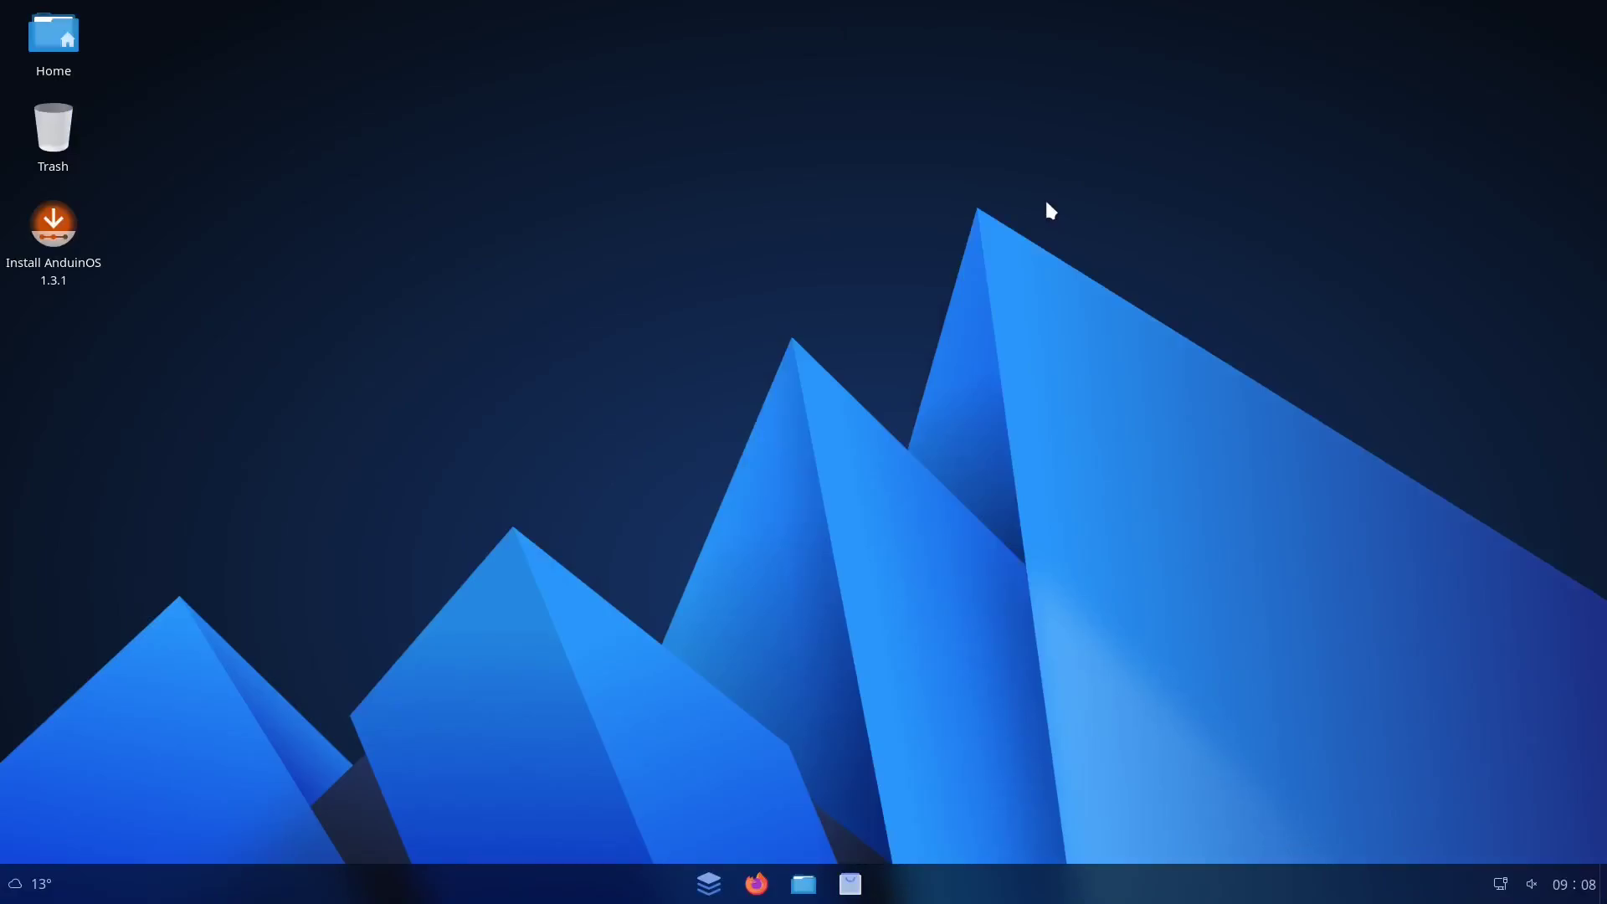
Try the Files window, application launcher and notifications/calendar panel, closing each again
left_click(799, 883)
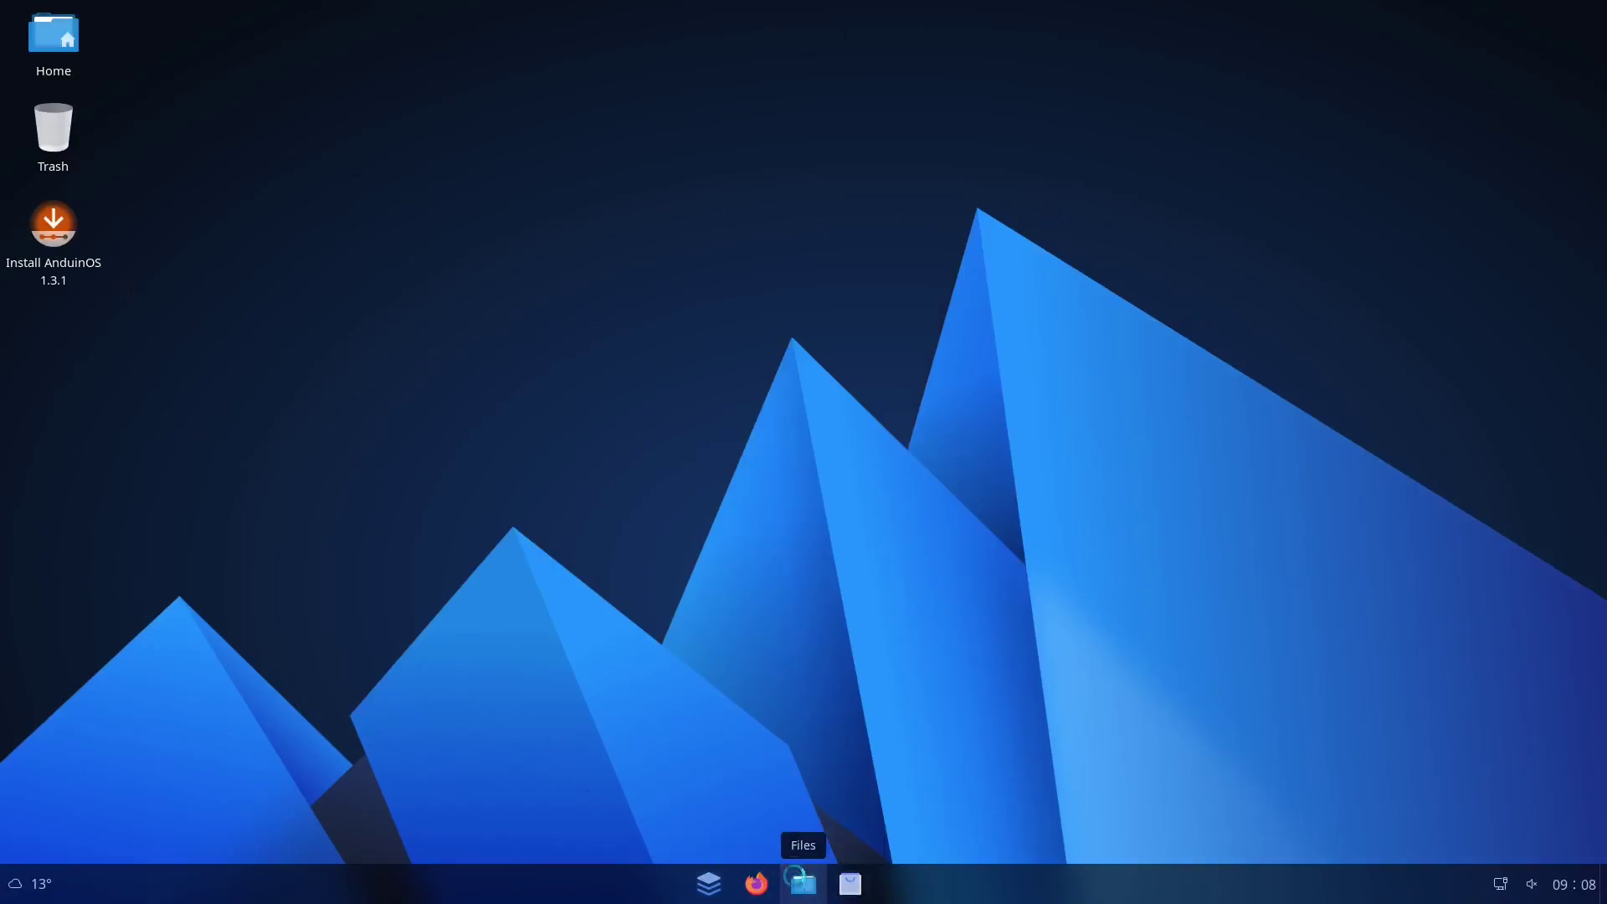
left_click_drag(789, 226, 690, 244)
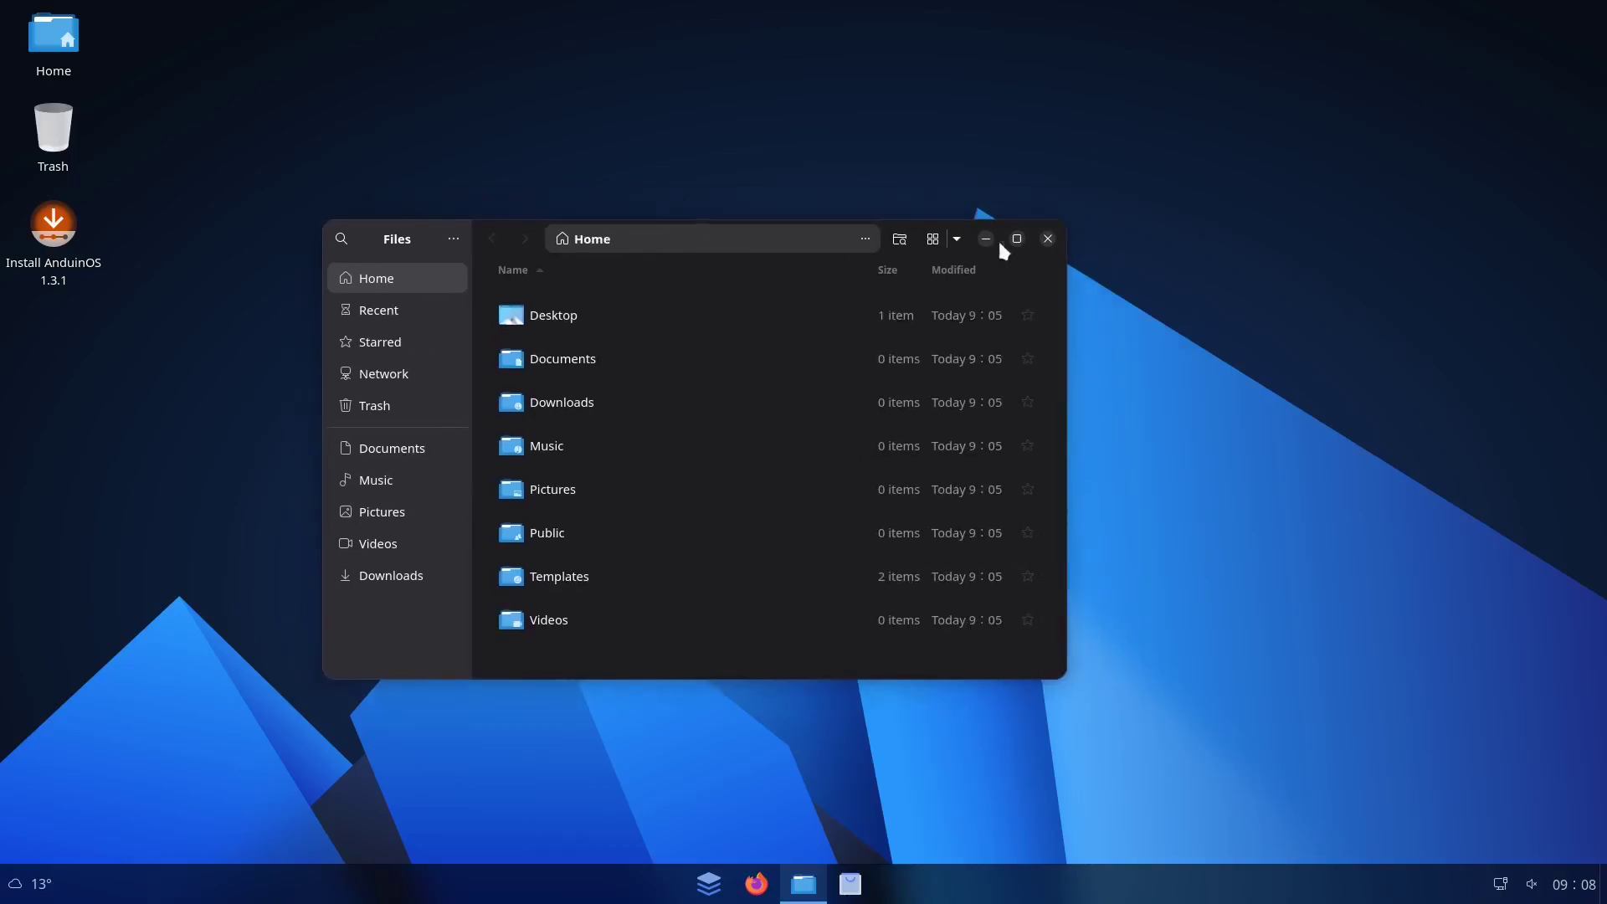
left_click(1046, 239)
left_click(708, 886)
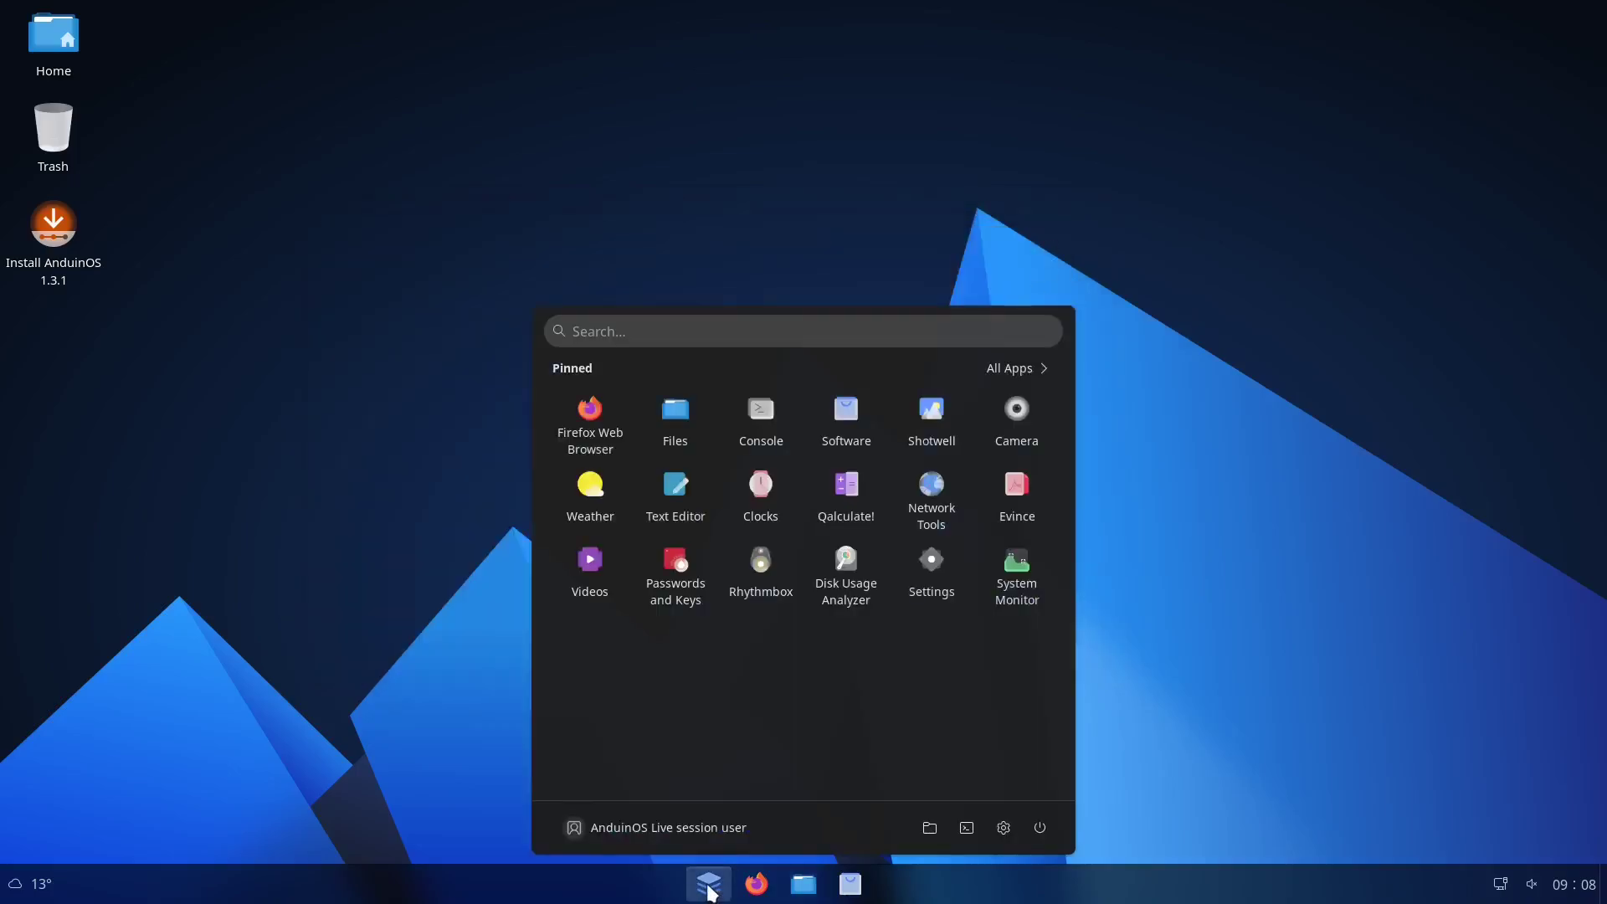
left_click(711, 888)
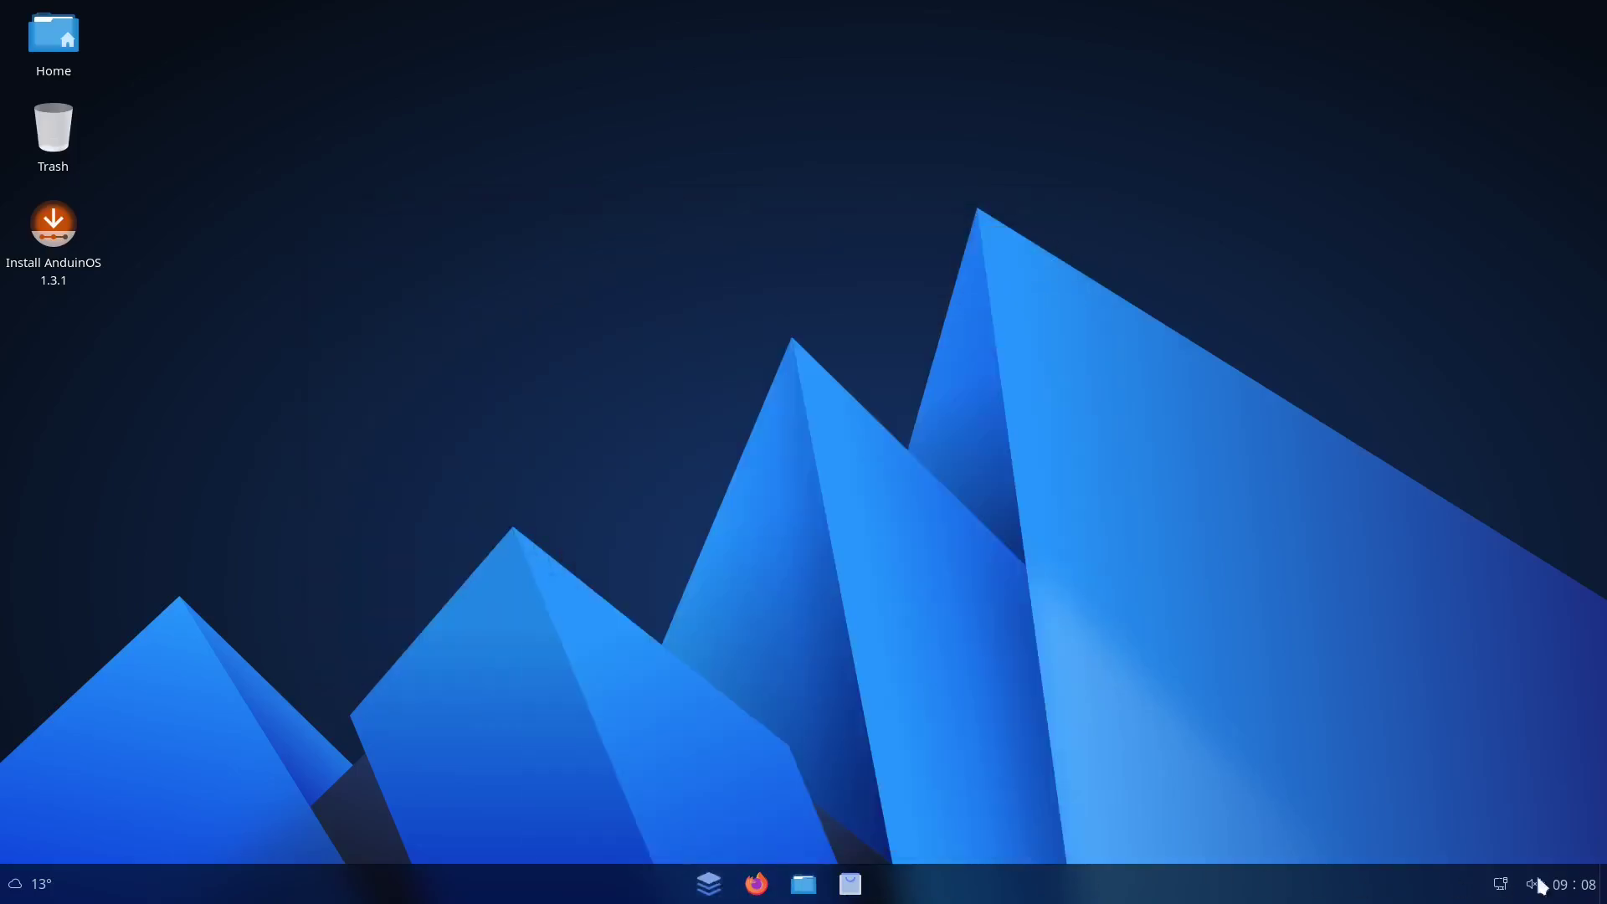
left_click(1593, 894)
left_click(1593, 894)
Reopen Files and the Home folder briefly, then launch the Install AnduinOS 1.3.1 installer
left_click(802, 887)
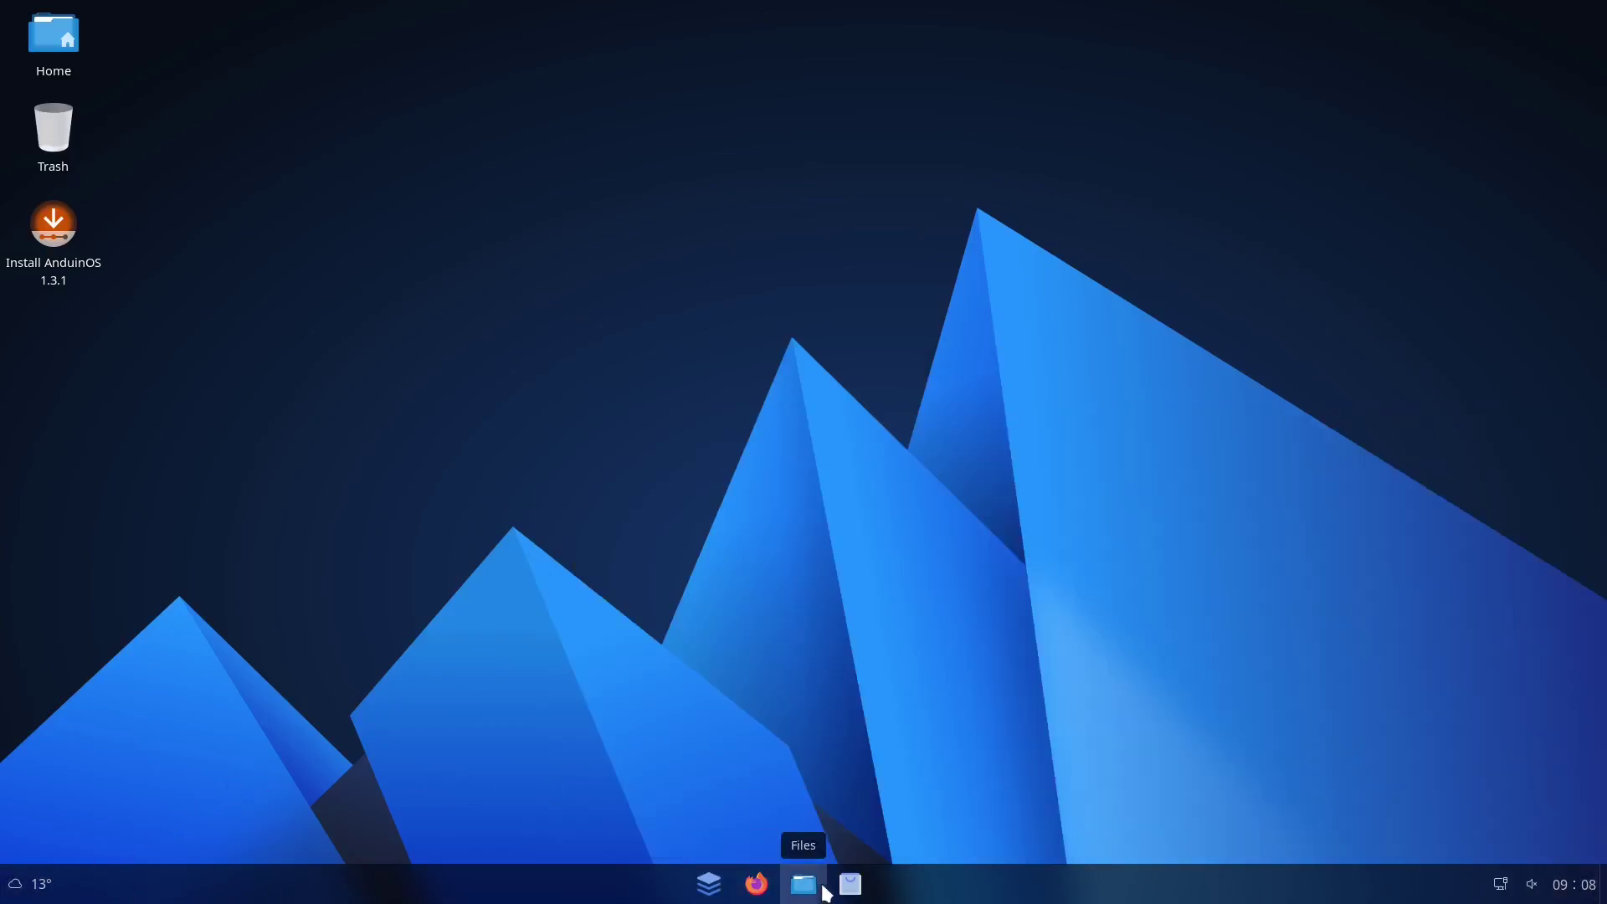
left_click_drag(645, 224, 768, 289)
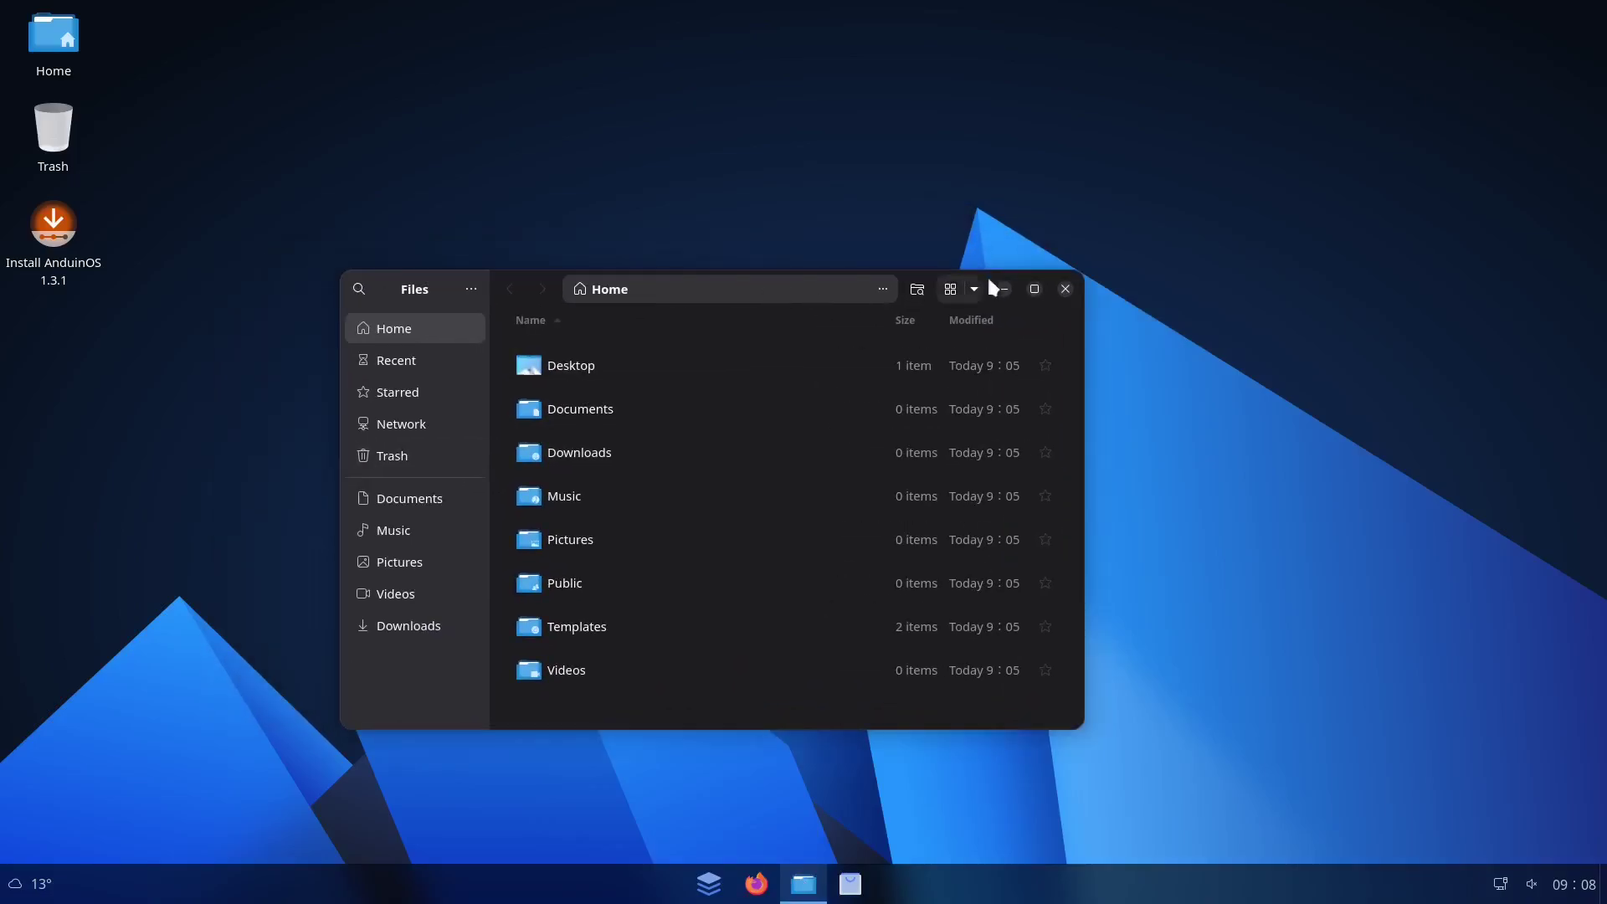
left_click(1065, 289)
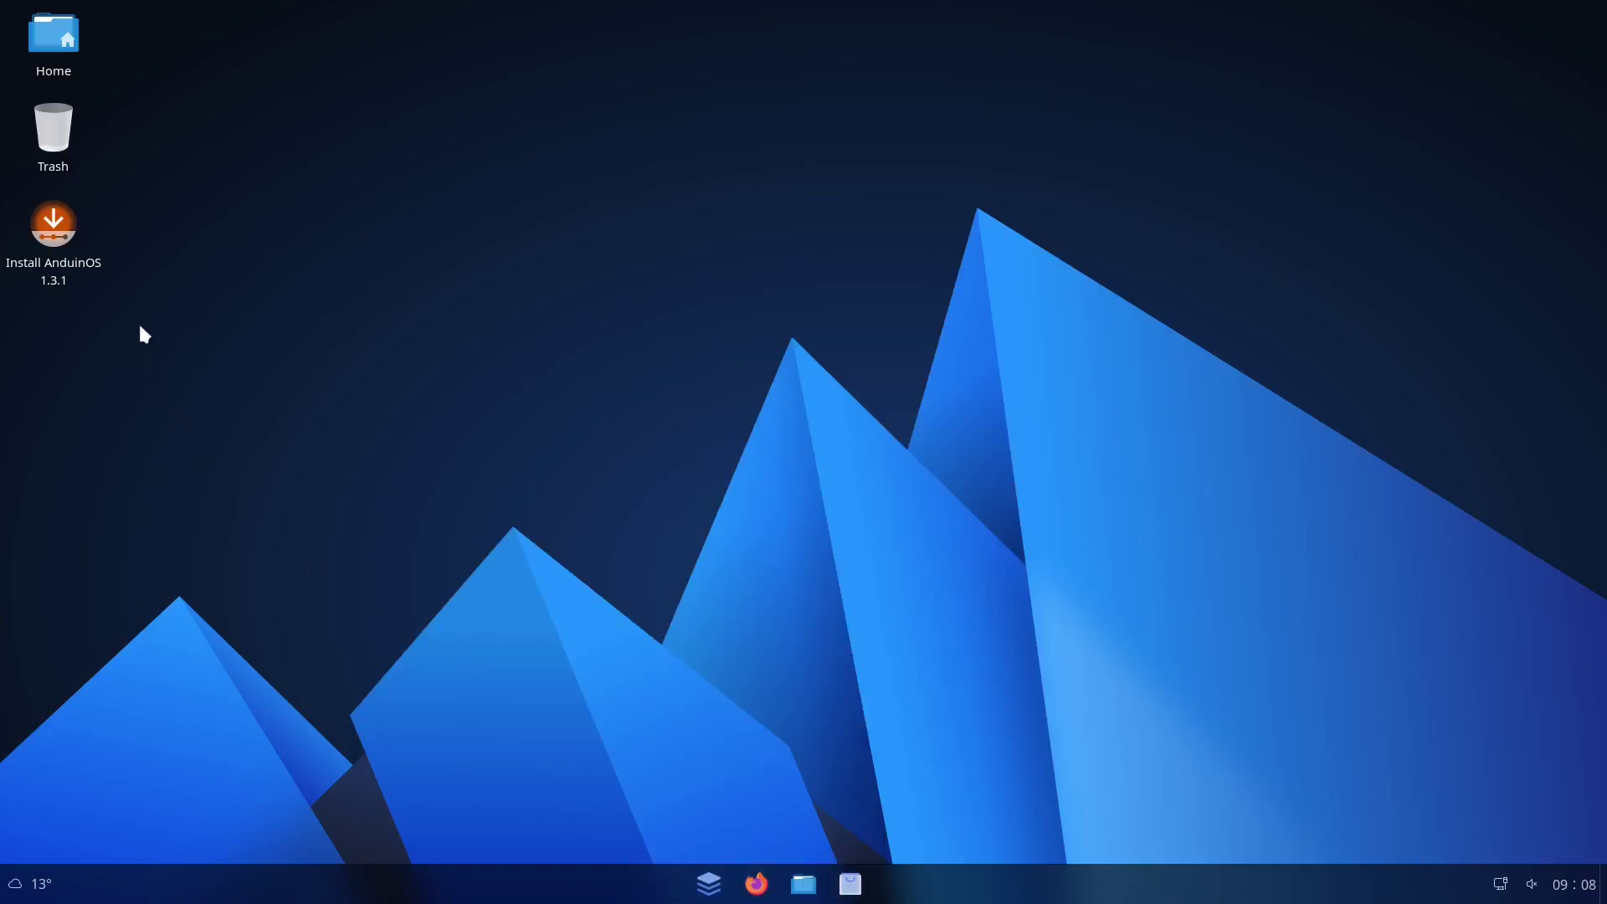
double_click(53, 41)
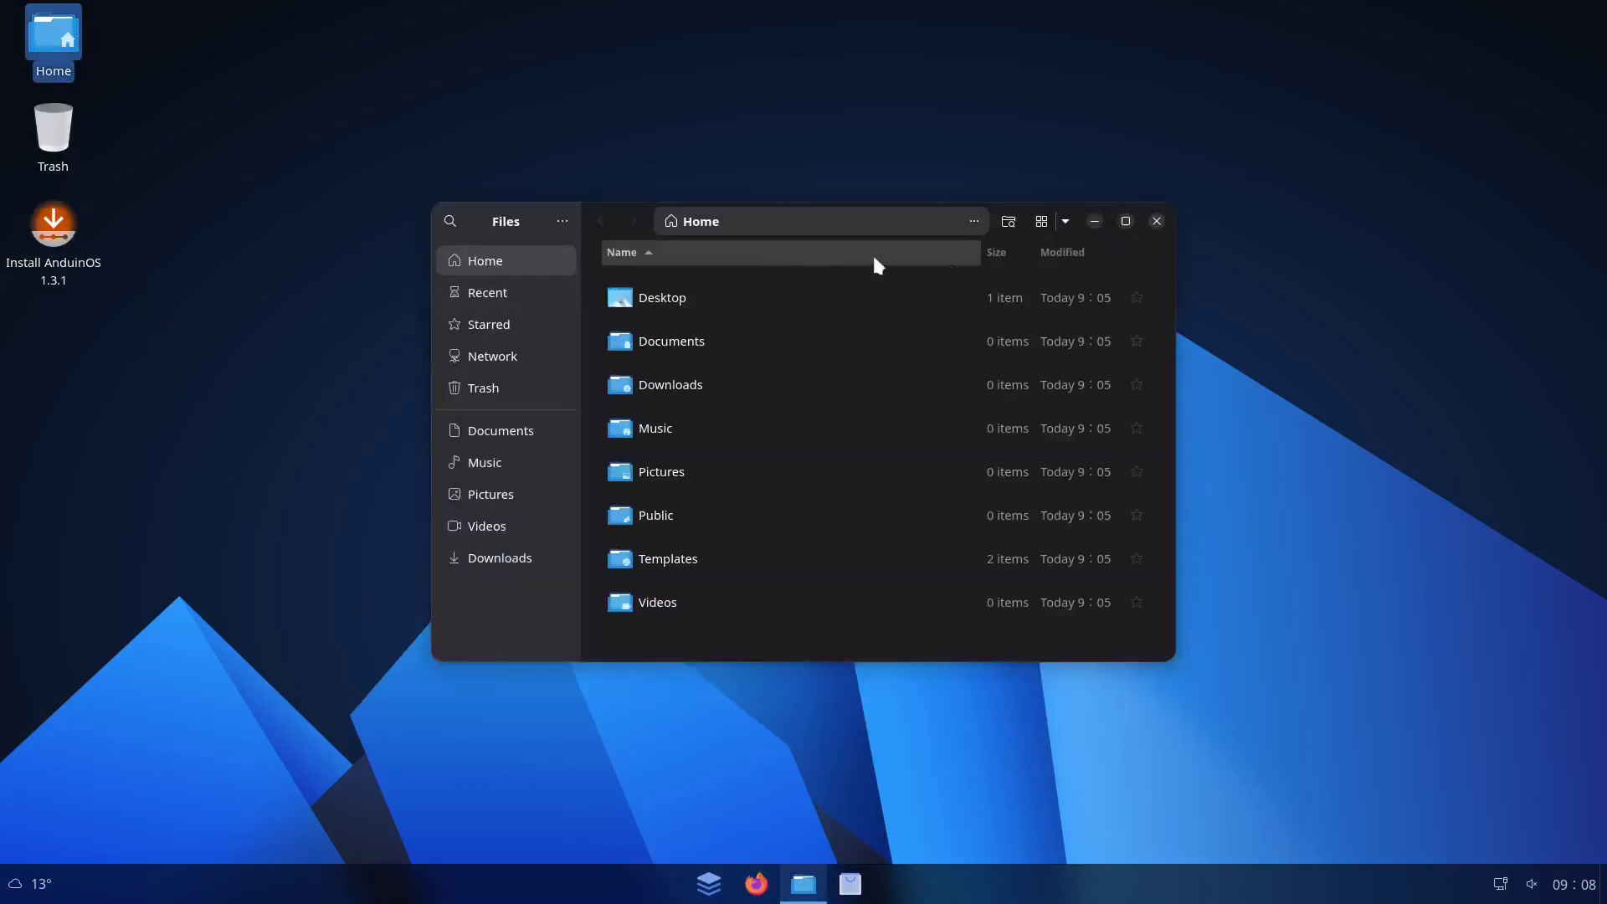
left_click(1156, 221)
left_click(64, 257)
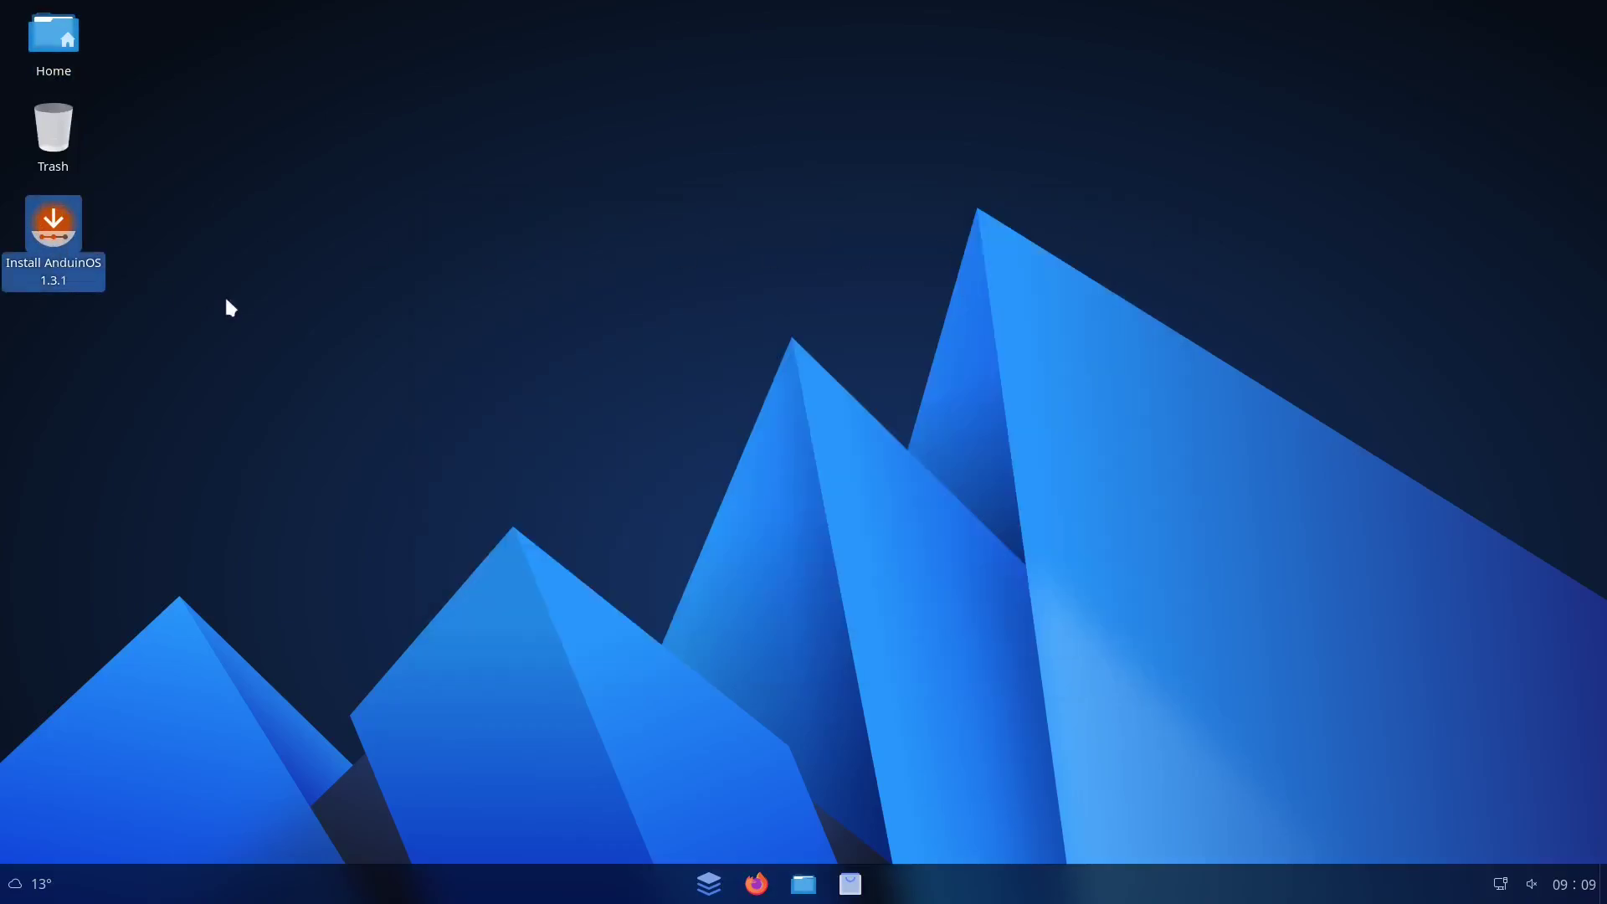
key("Return")
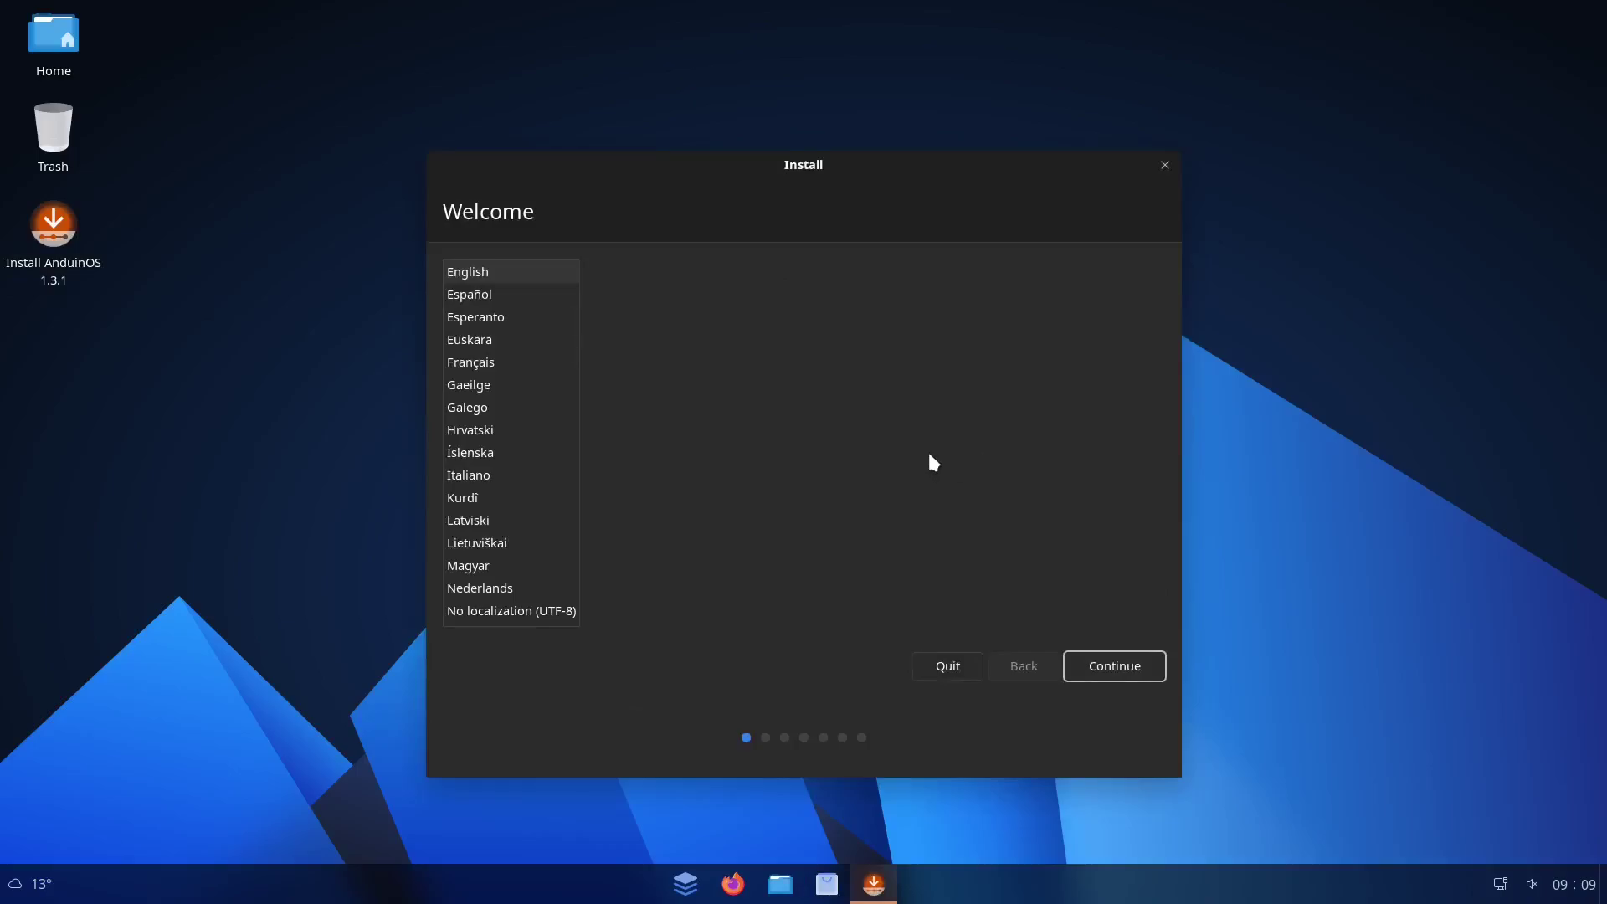
Keep English and the US keyboard, enable third-party software, and confirm the erase-disk install
left_click(1102, 663)
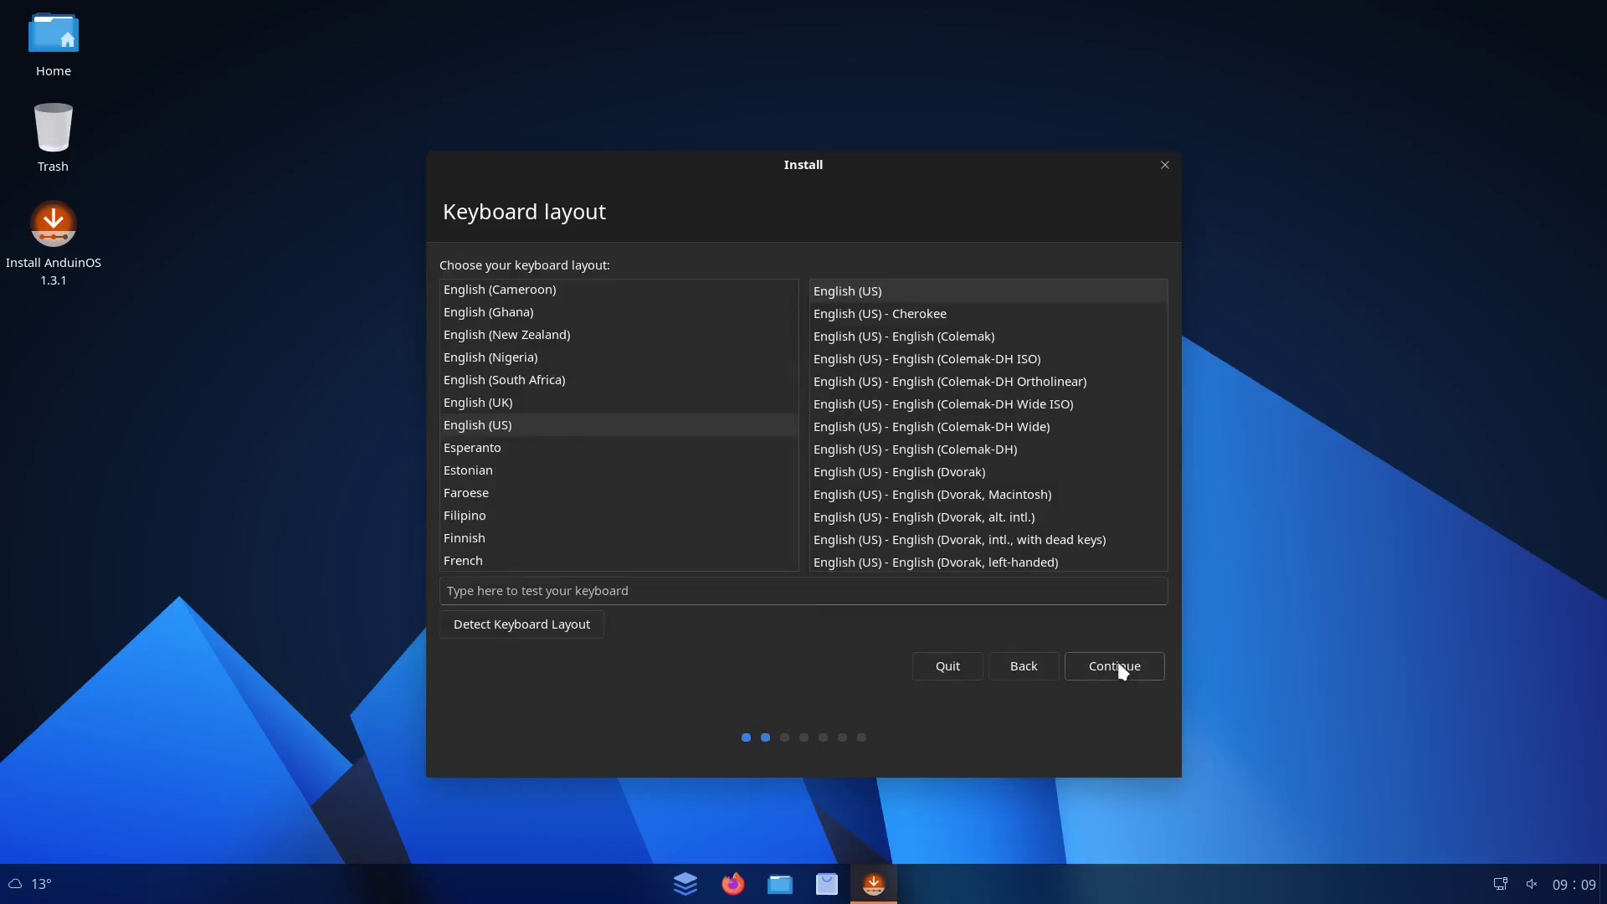
left_click(1119, 664)
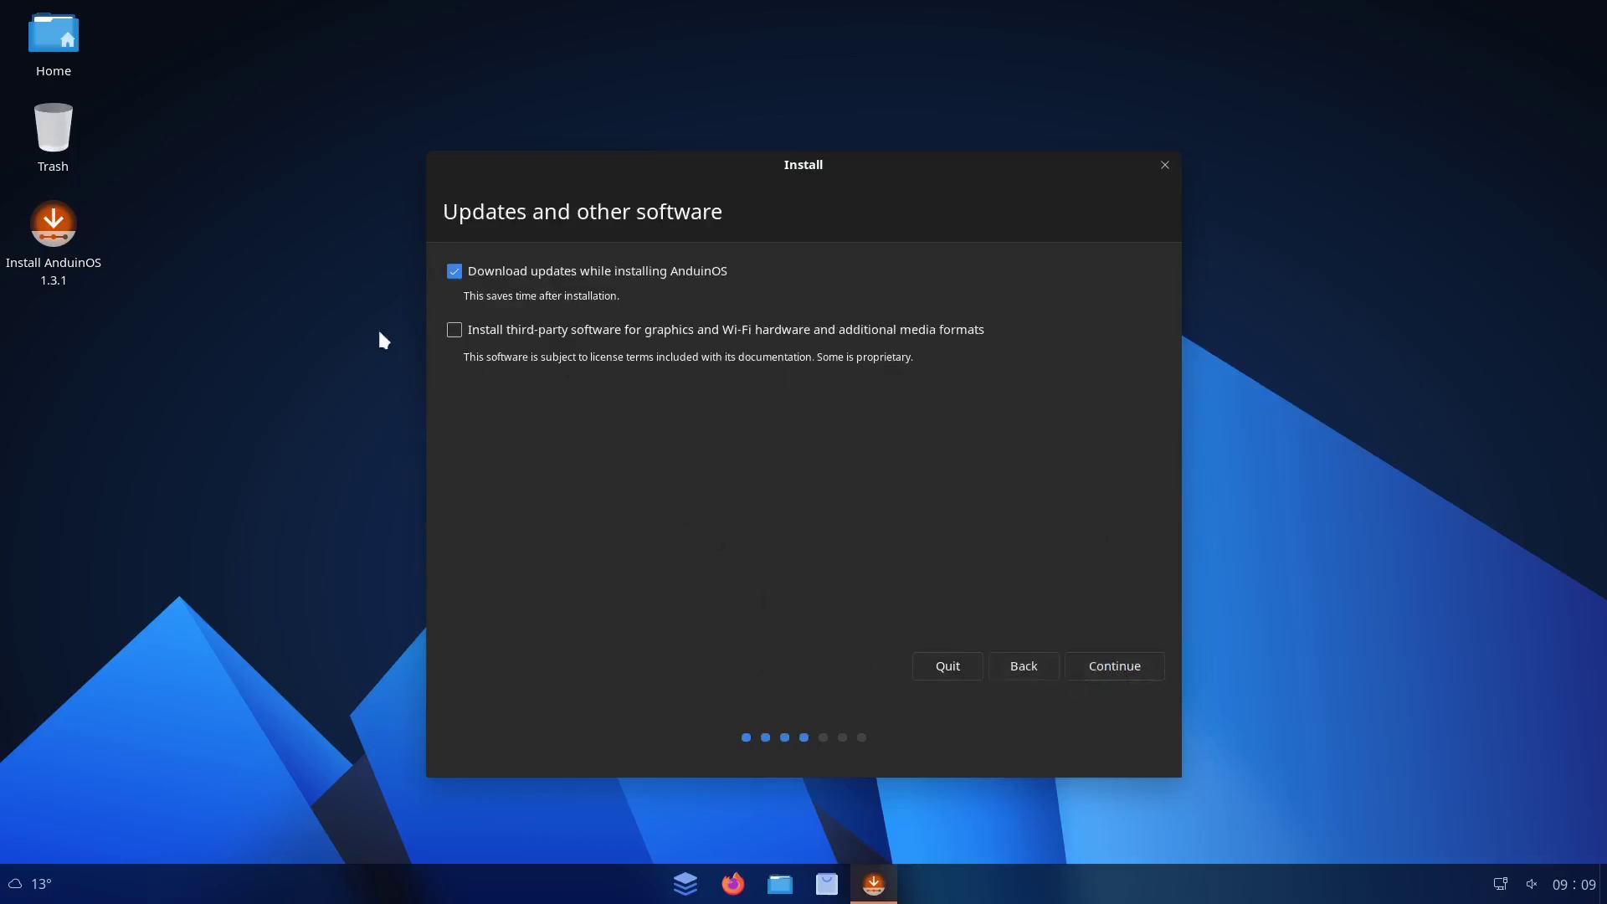
left_click(557, 335)
left_click(1120, 669)
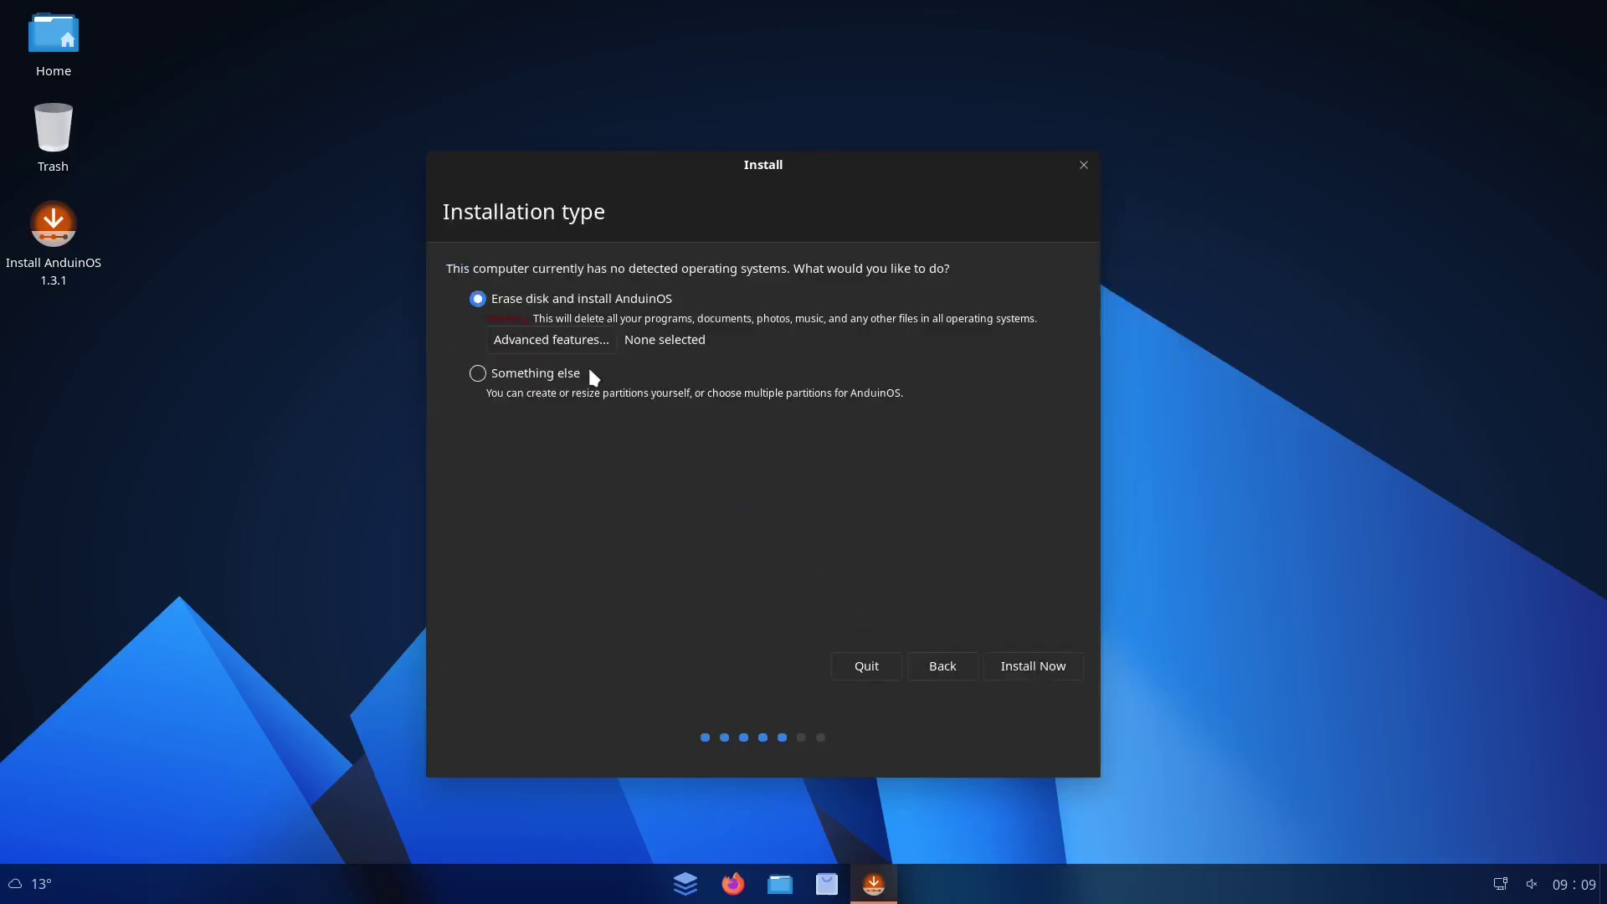
left_click(1045, 674)
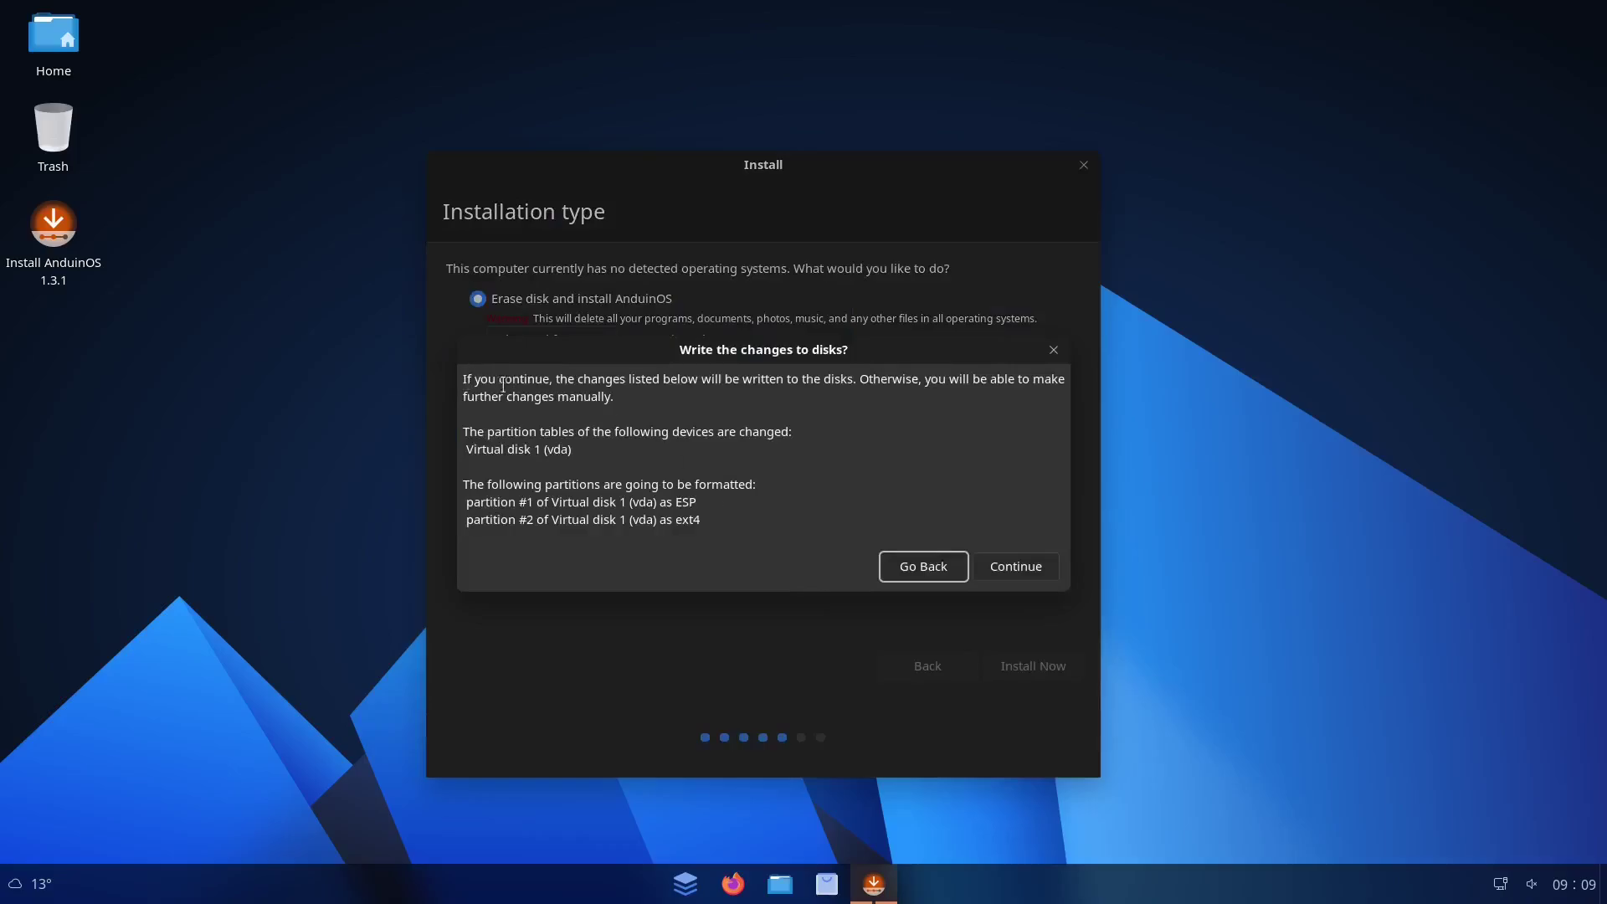
left_click(1004, 565)
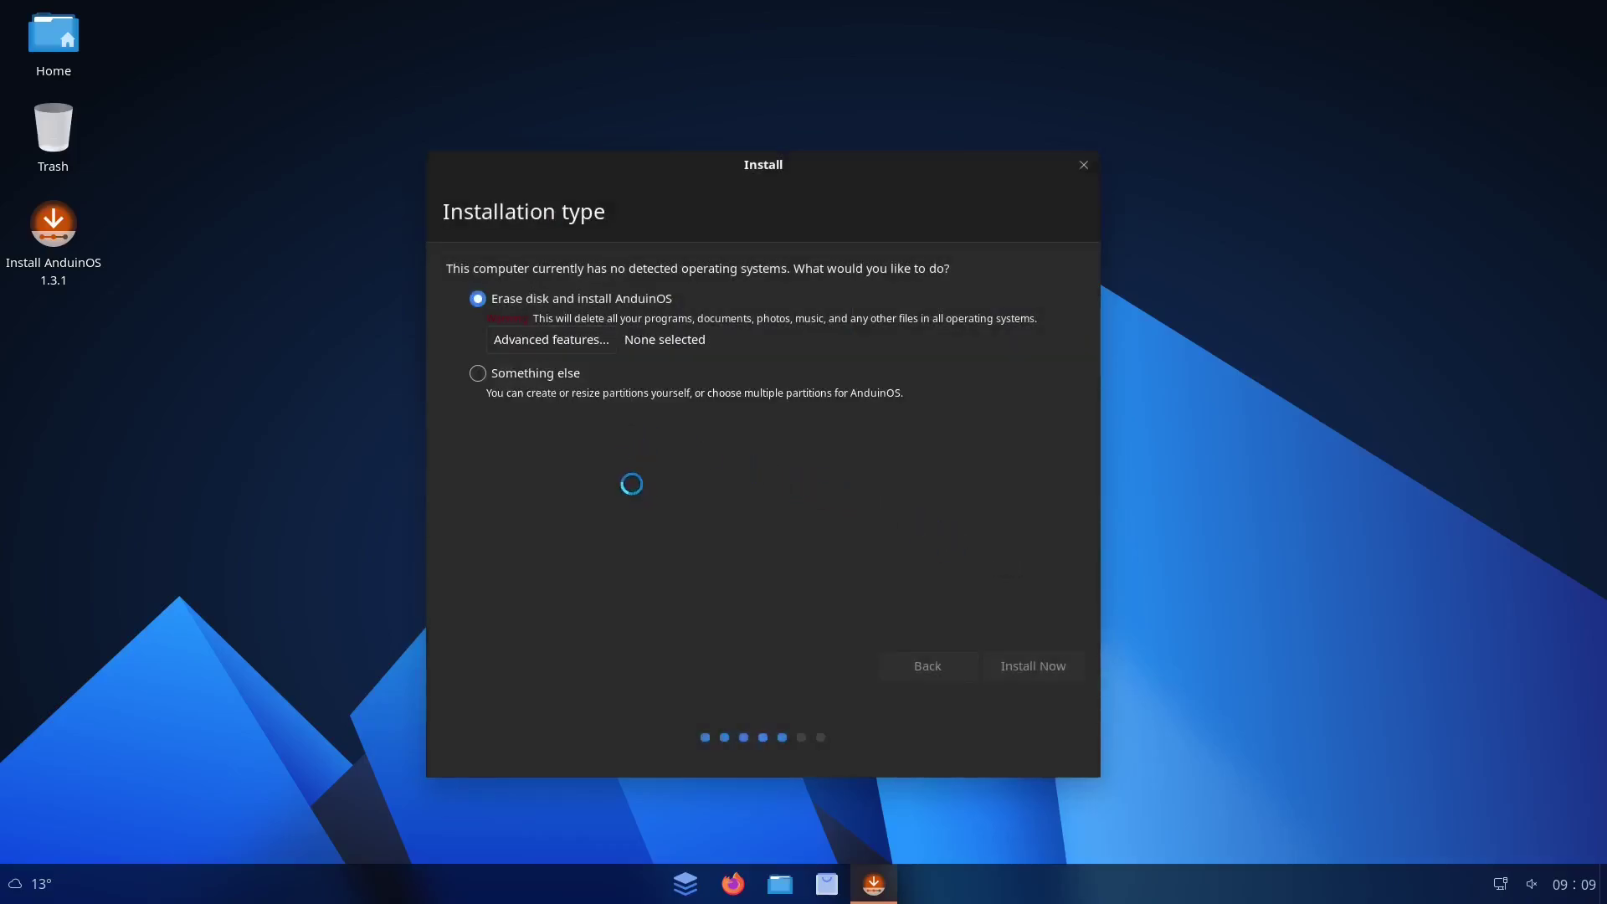
Enter the user's name, a computer name and a matching password twice, then continue installing
left_click(1060, 667)
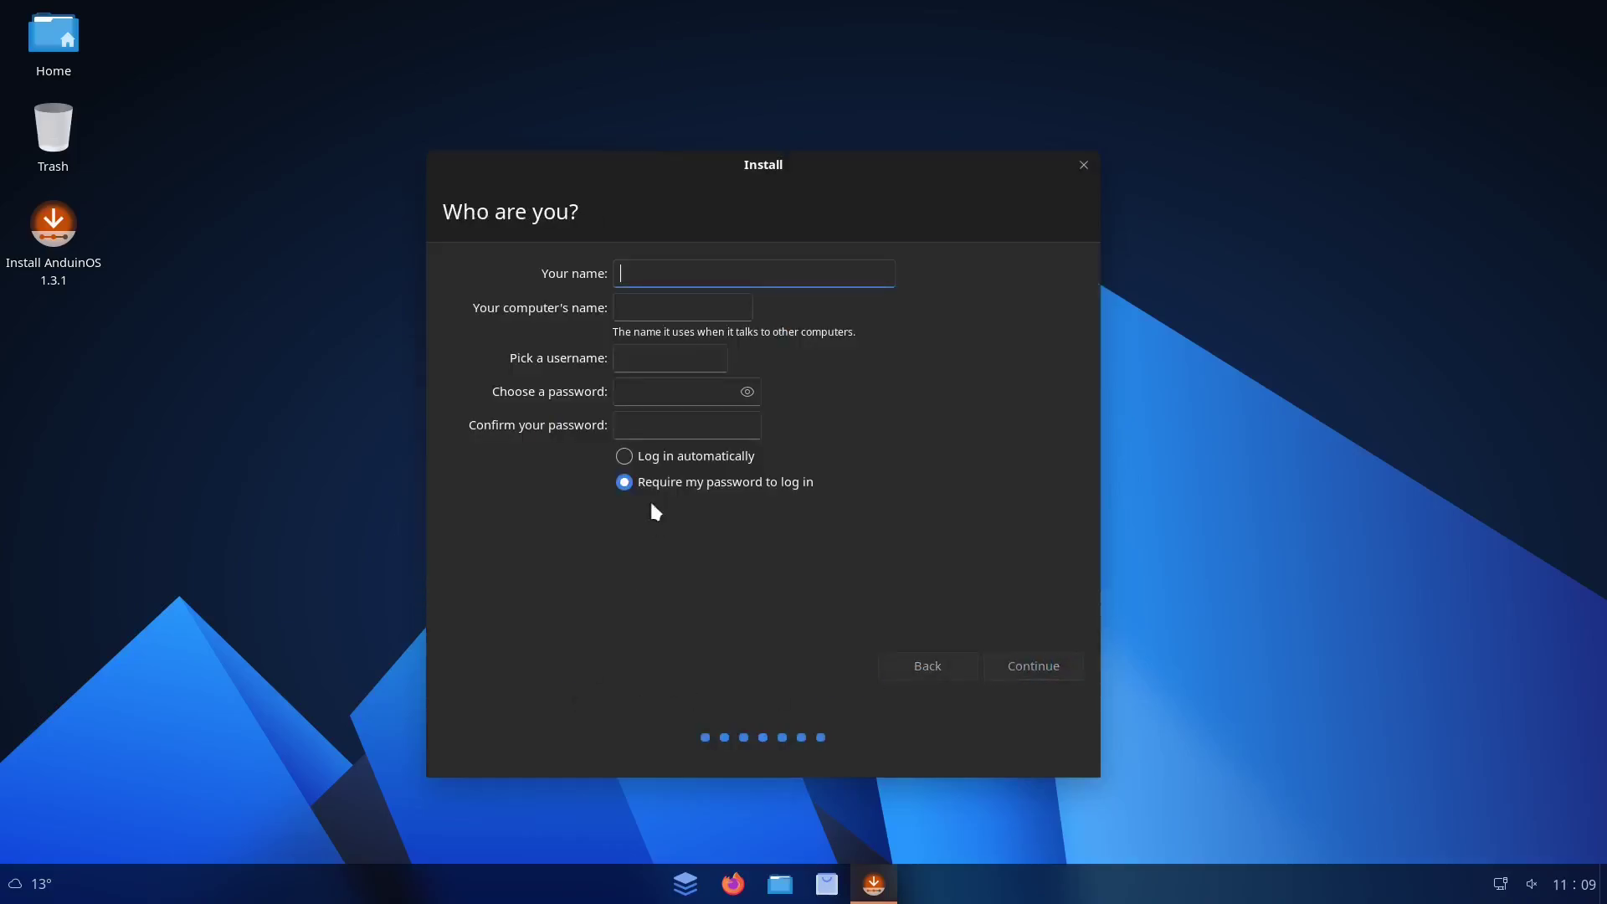
type("Colby")
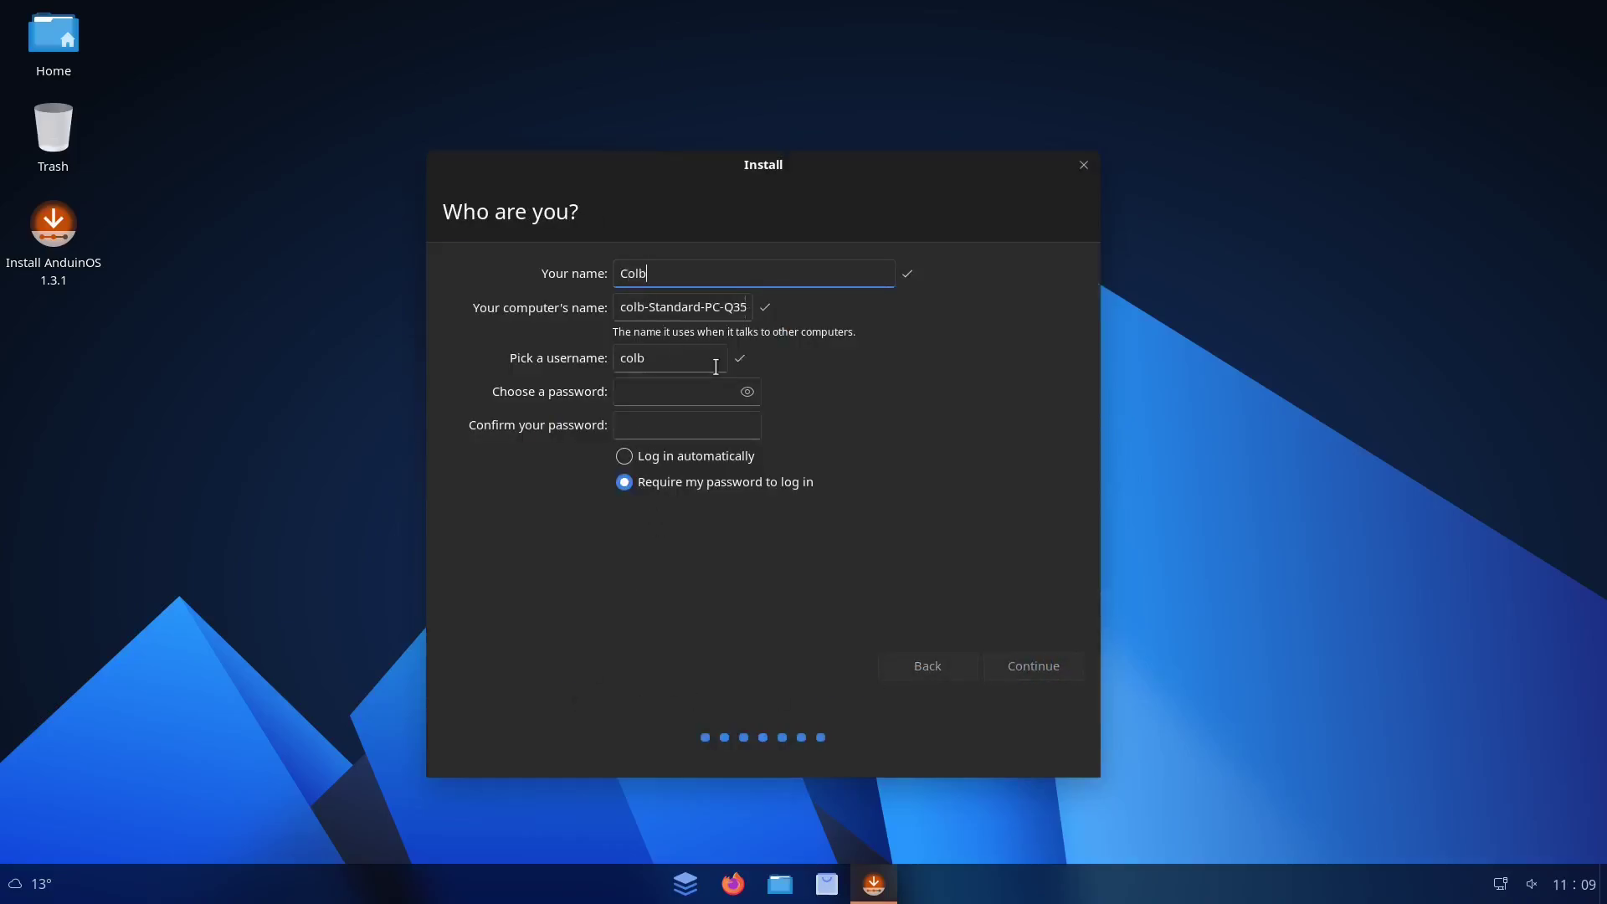
key("Tab")
type("steve")
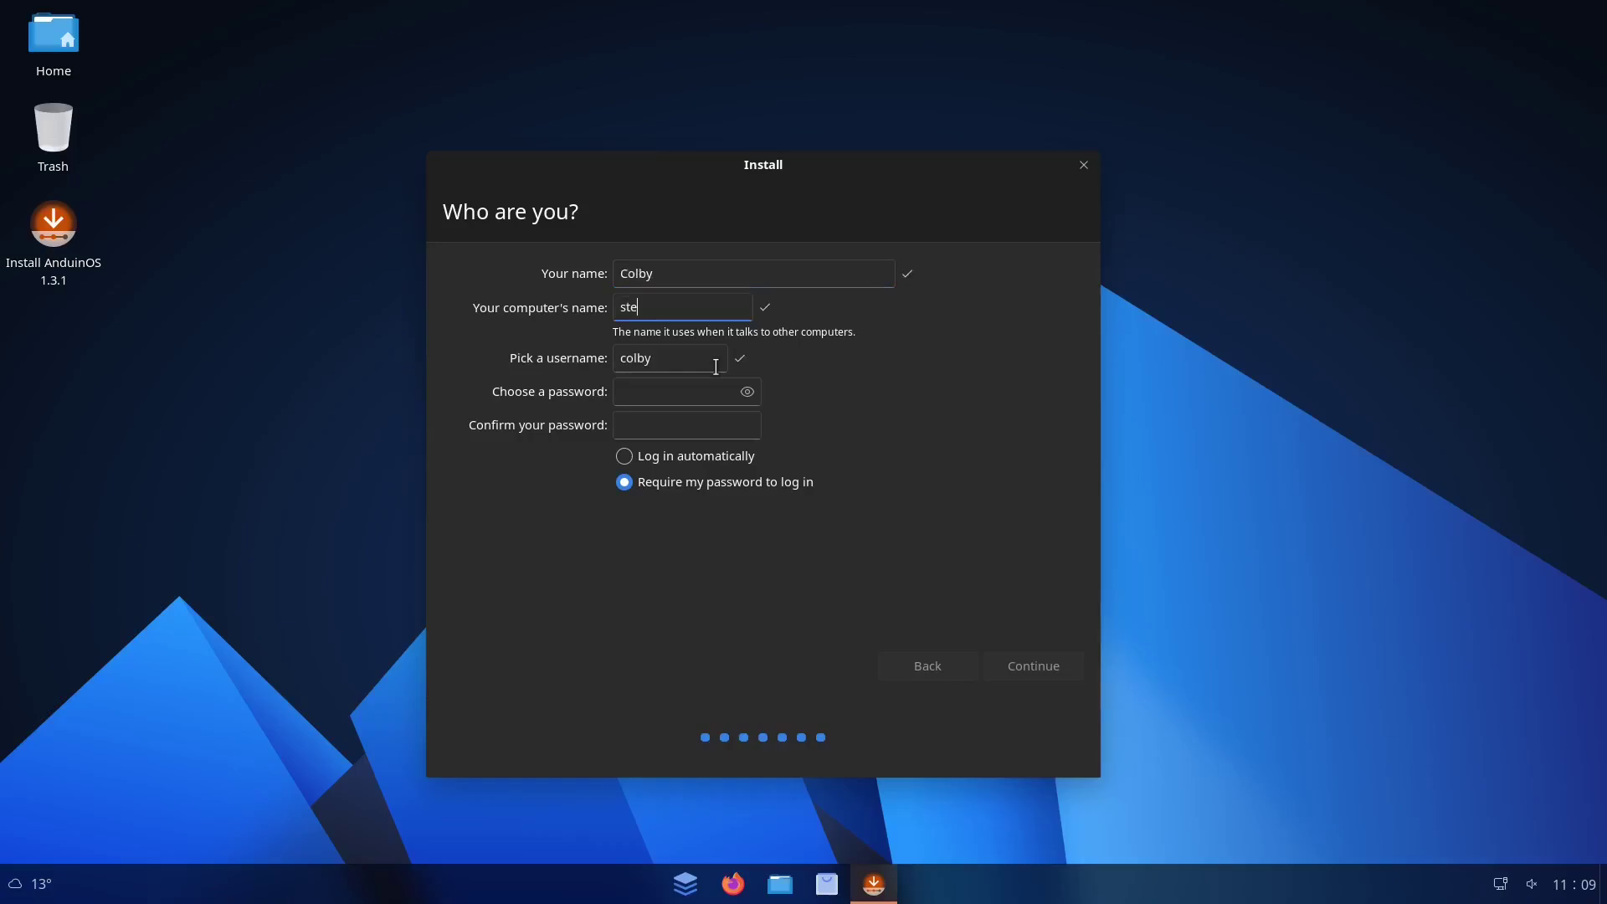
key("Tab")
key("Tab")
type("123")
key("Tab")
type("123")
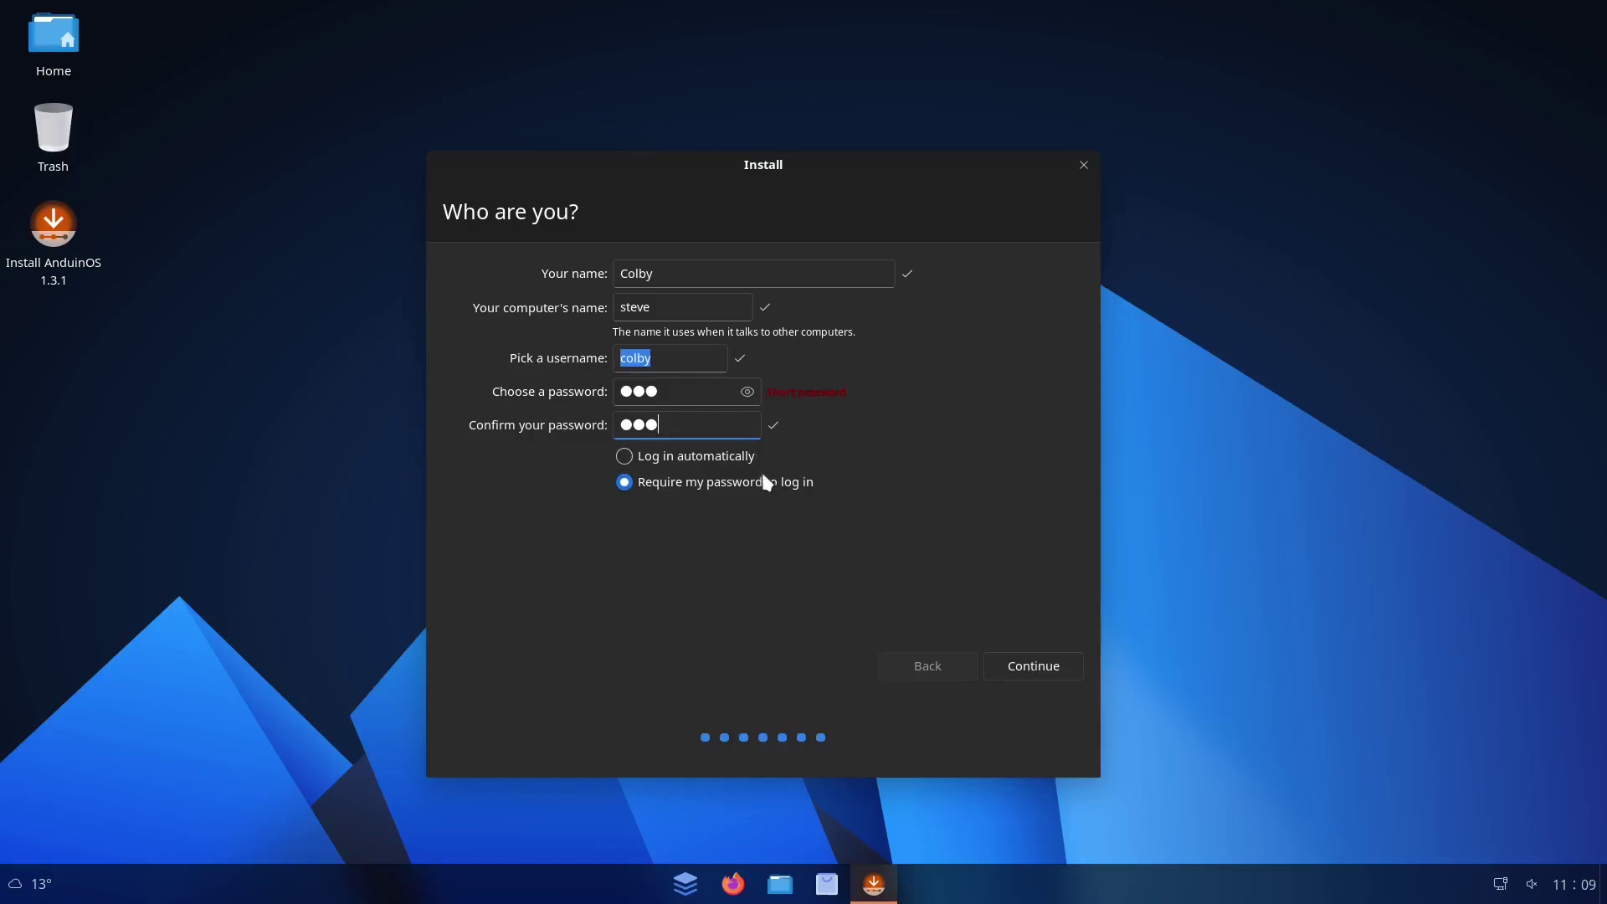
left_click(1044, 666)
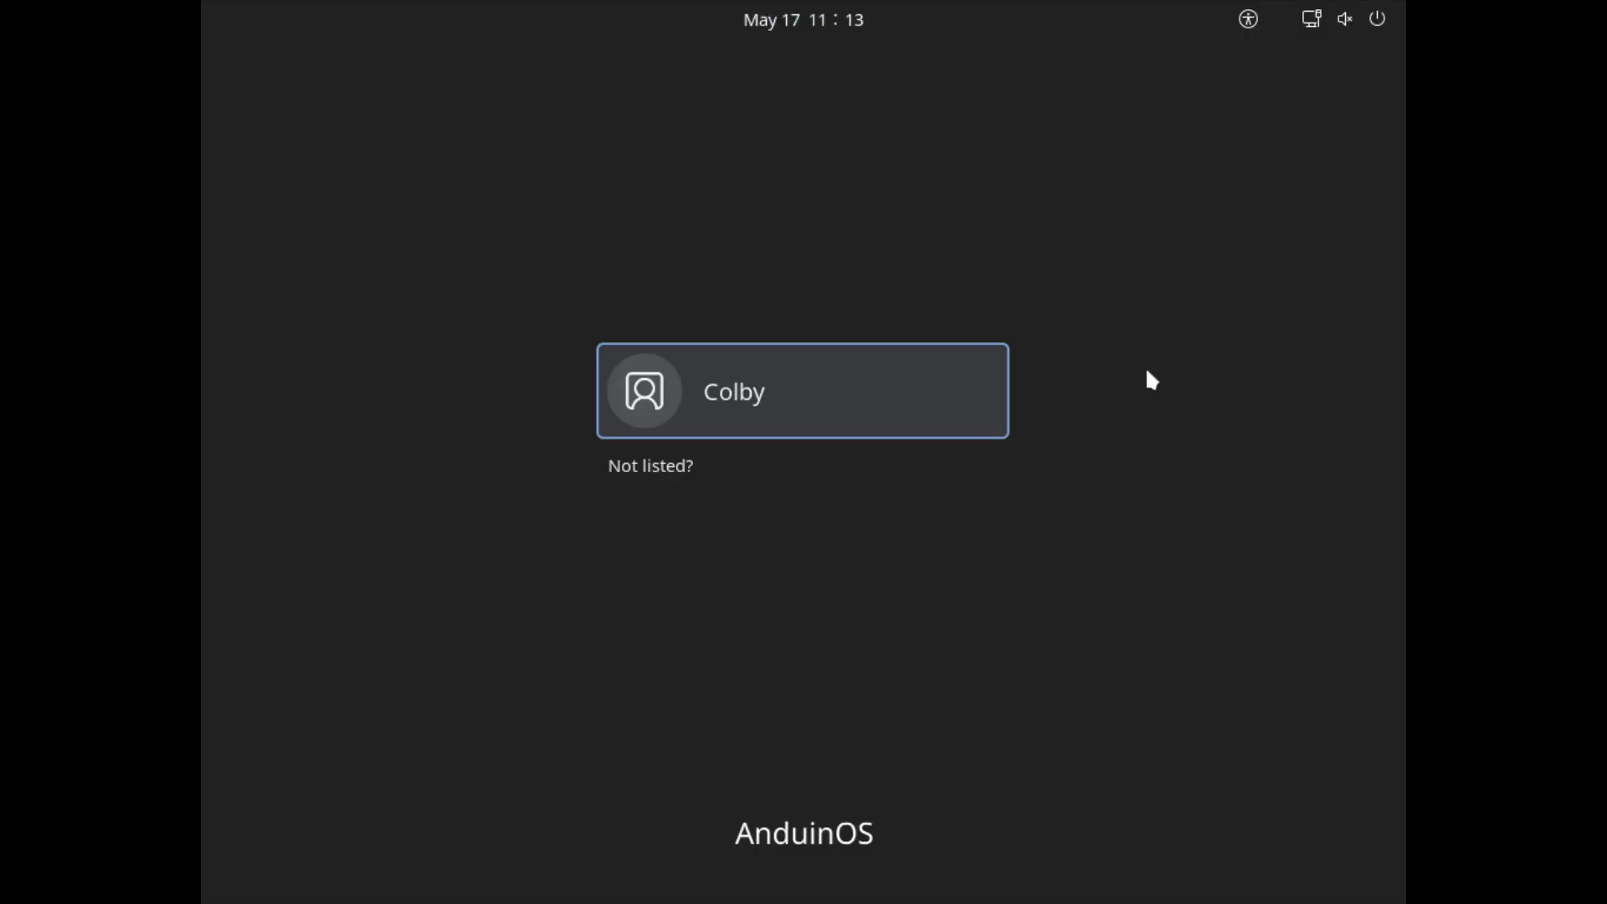
Select the new user account and sign in with its password
left_click(843, 418)
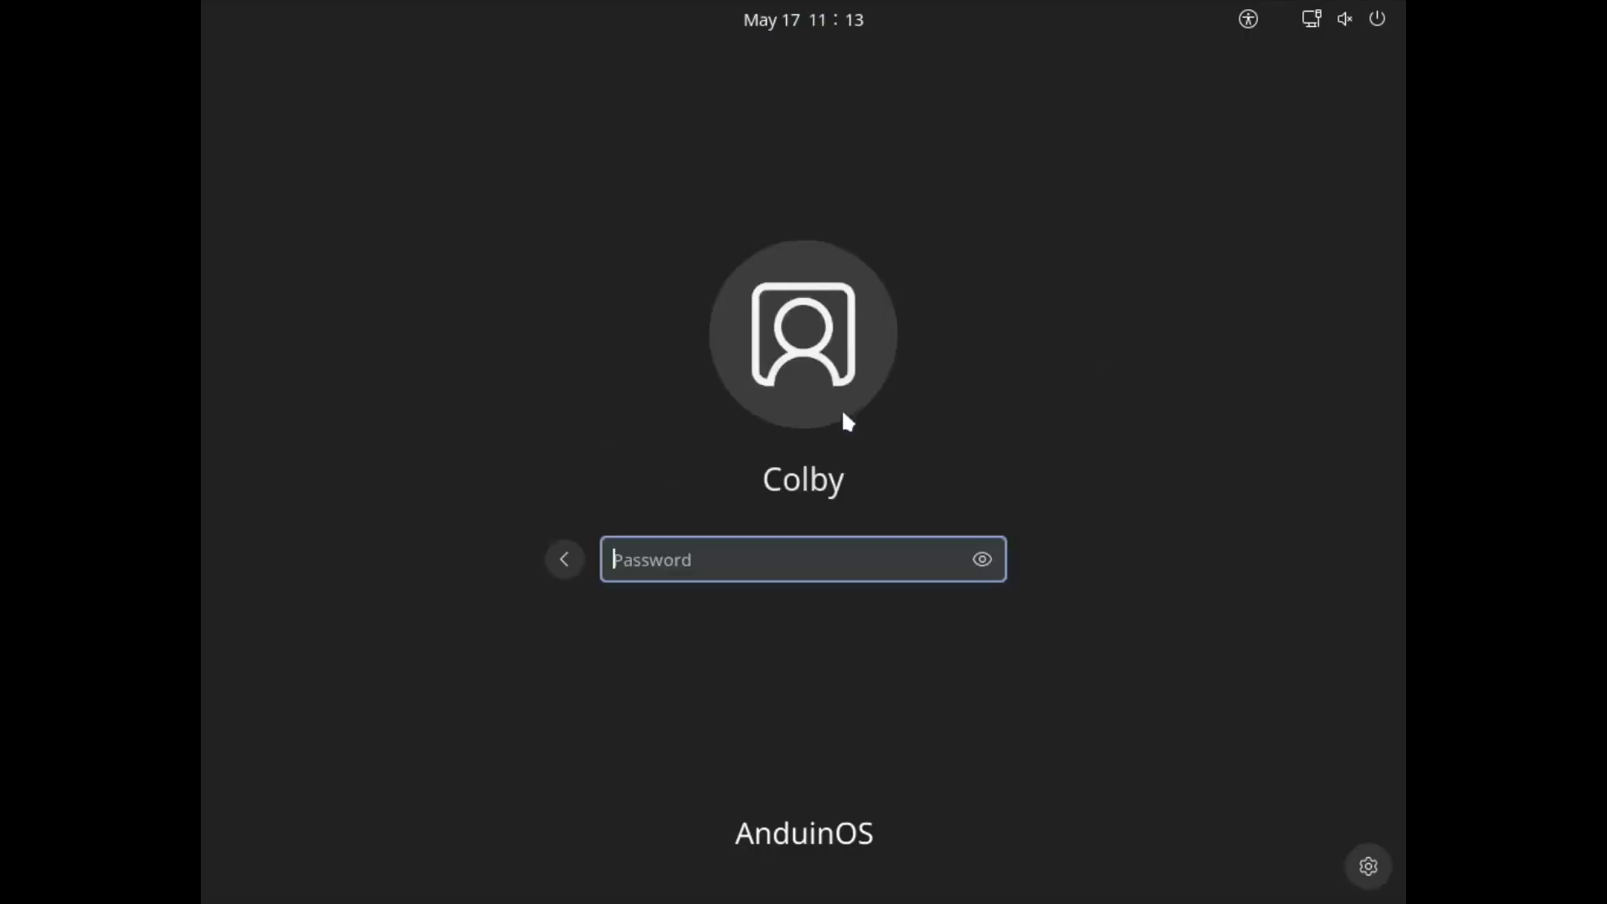
type("***")
key("Return")
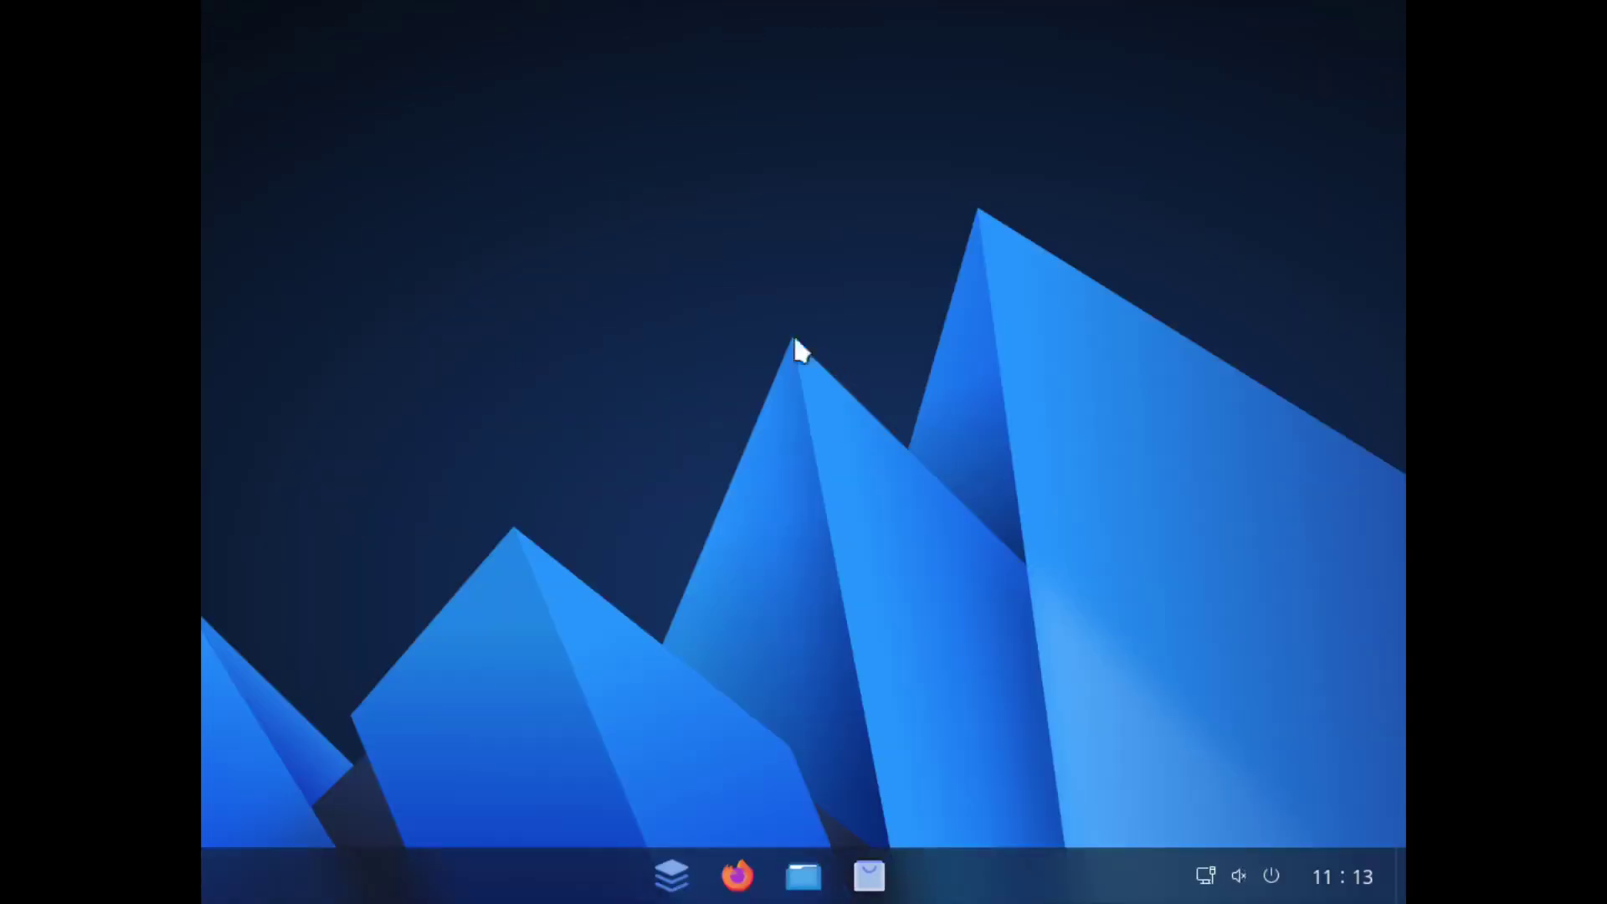
Set the display resolution to 1920 × 1080 (16:9) from Display Settings and keep it
right_click(509, 108)
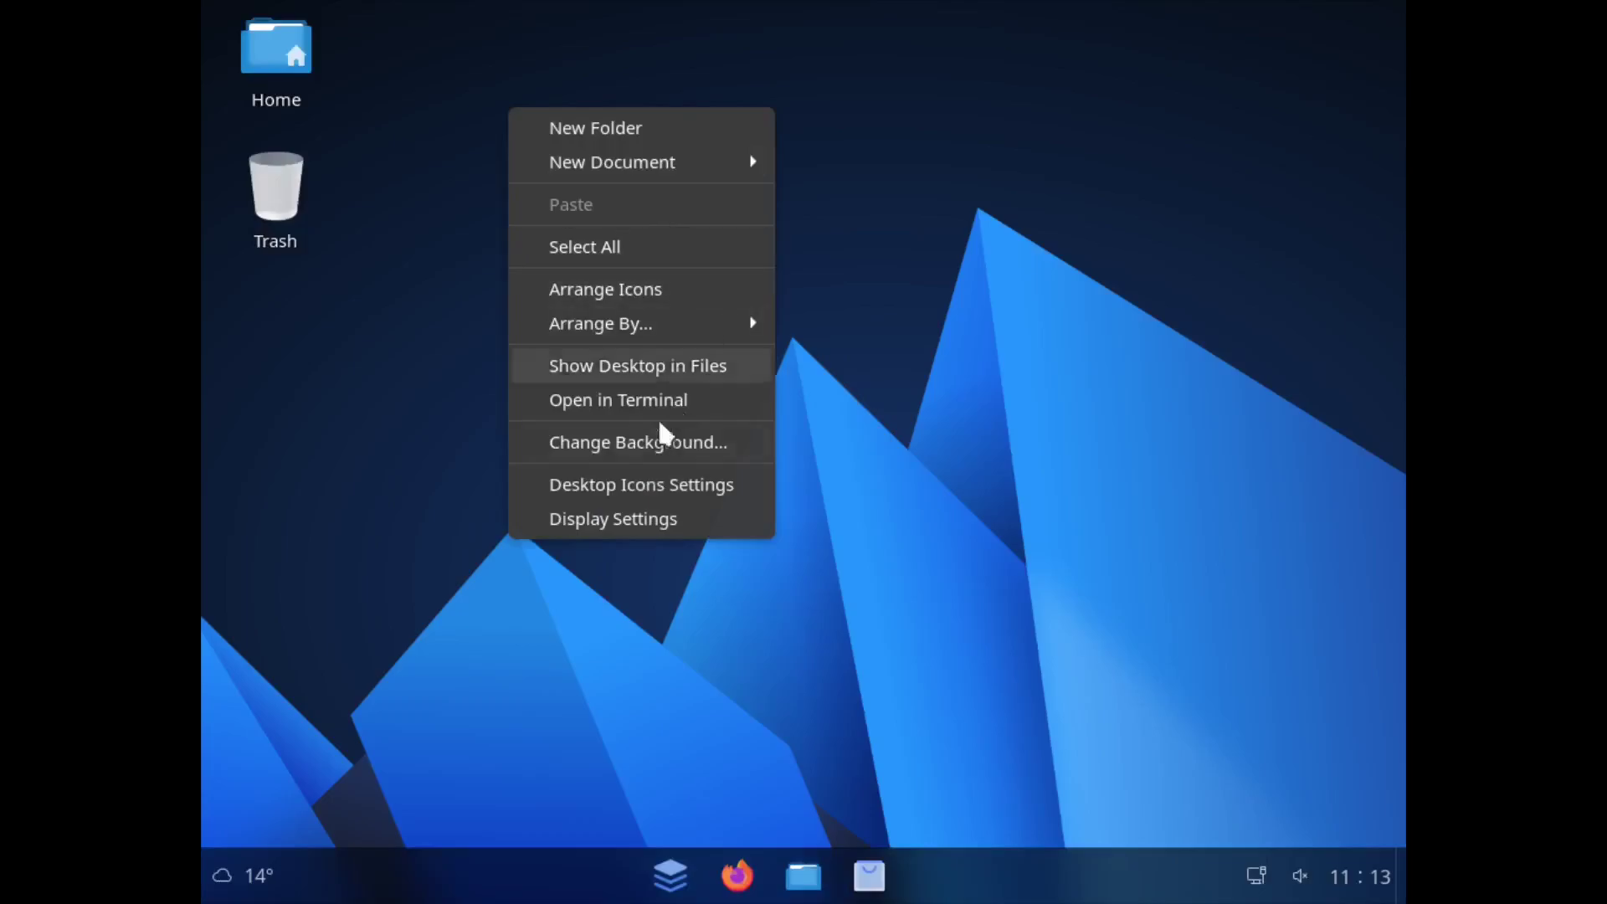
left_click(649, 515)
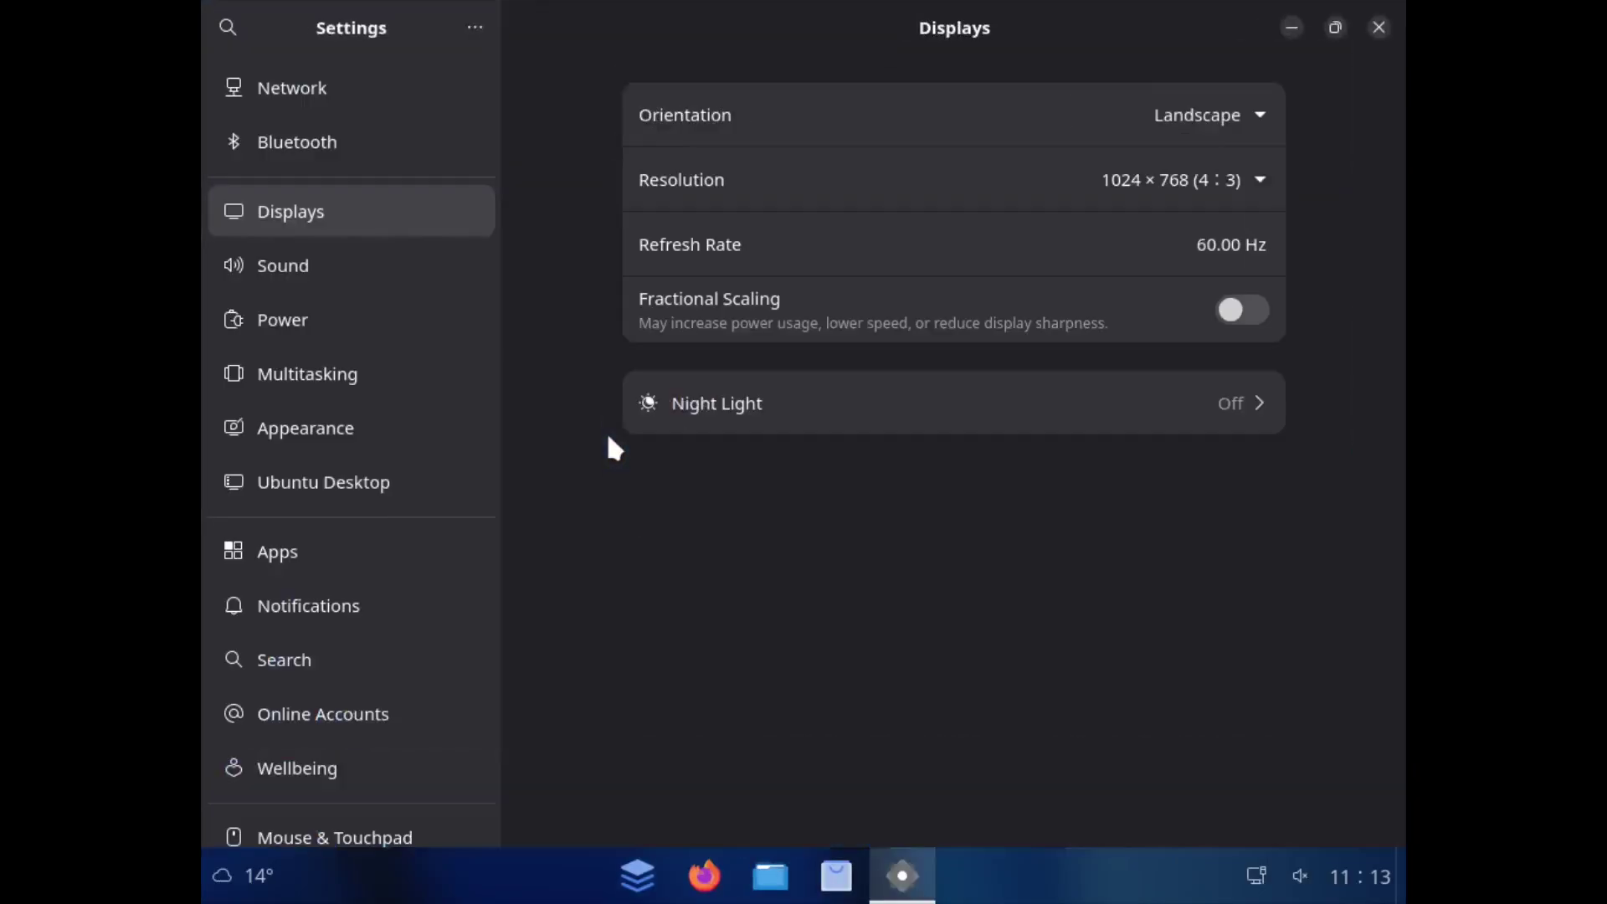
left_click(1160, 180)
scroll(1302, 494, "up", 8)
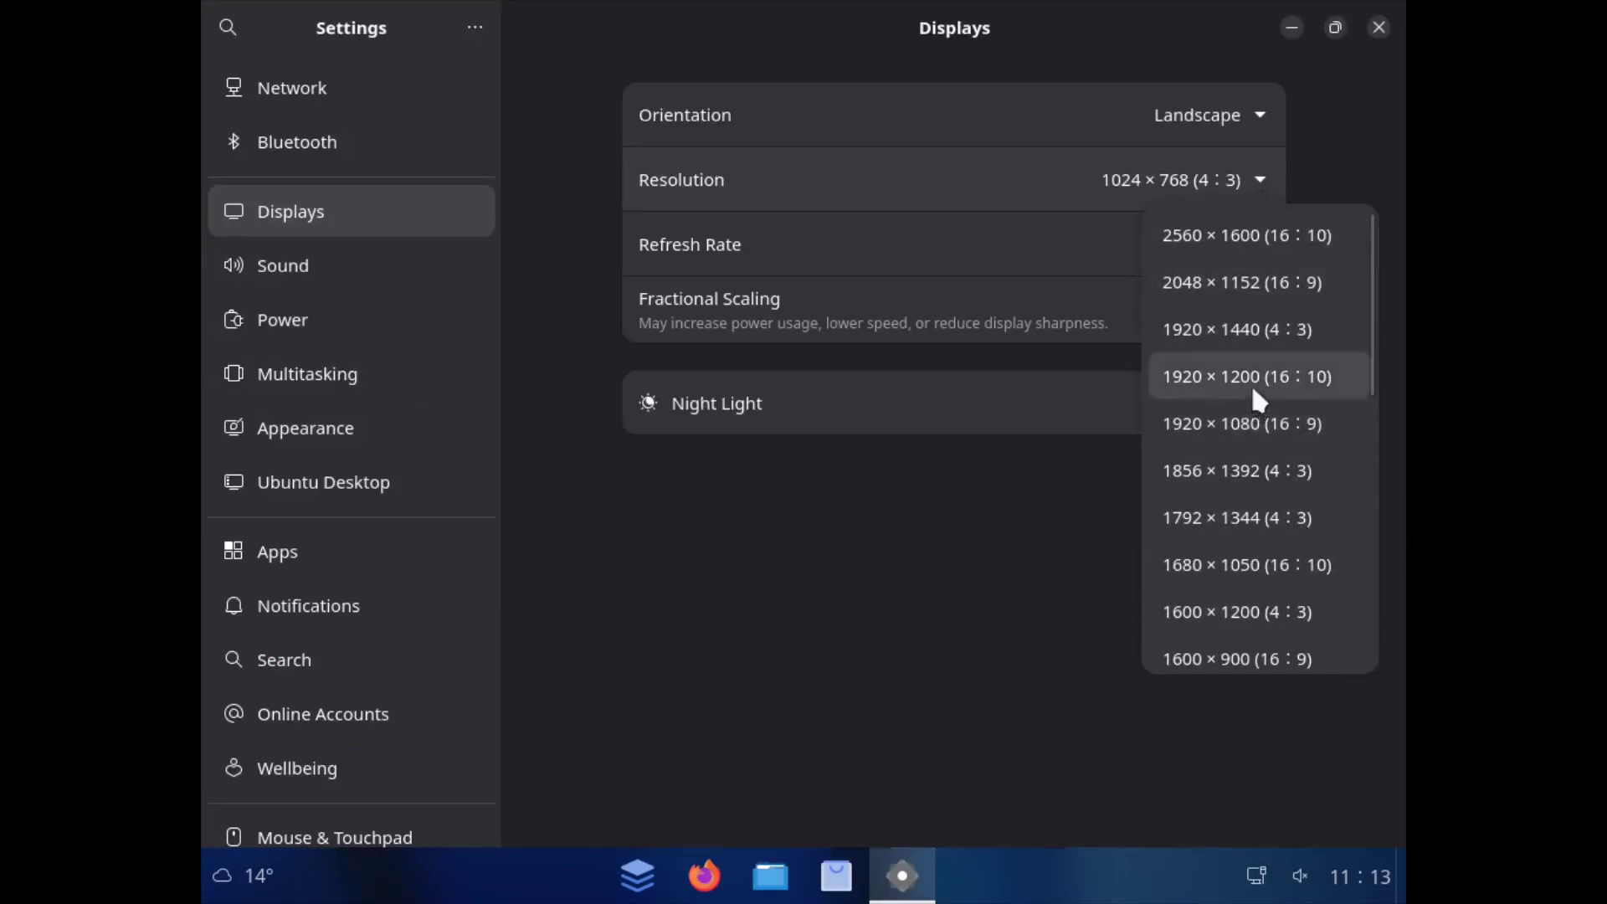
left_click(1260, 423)
left_click(1339, 27)
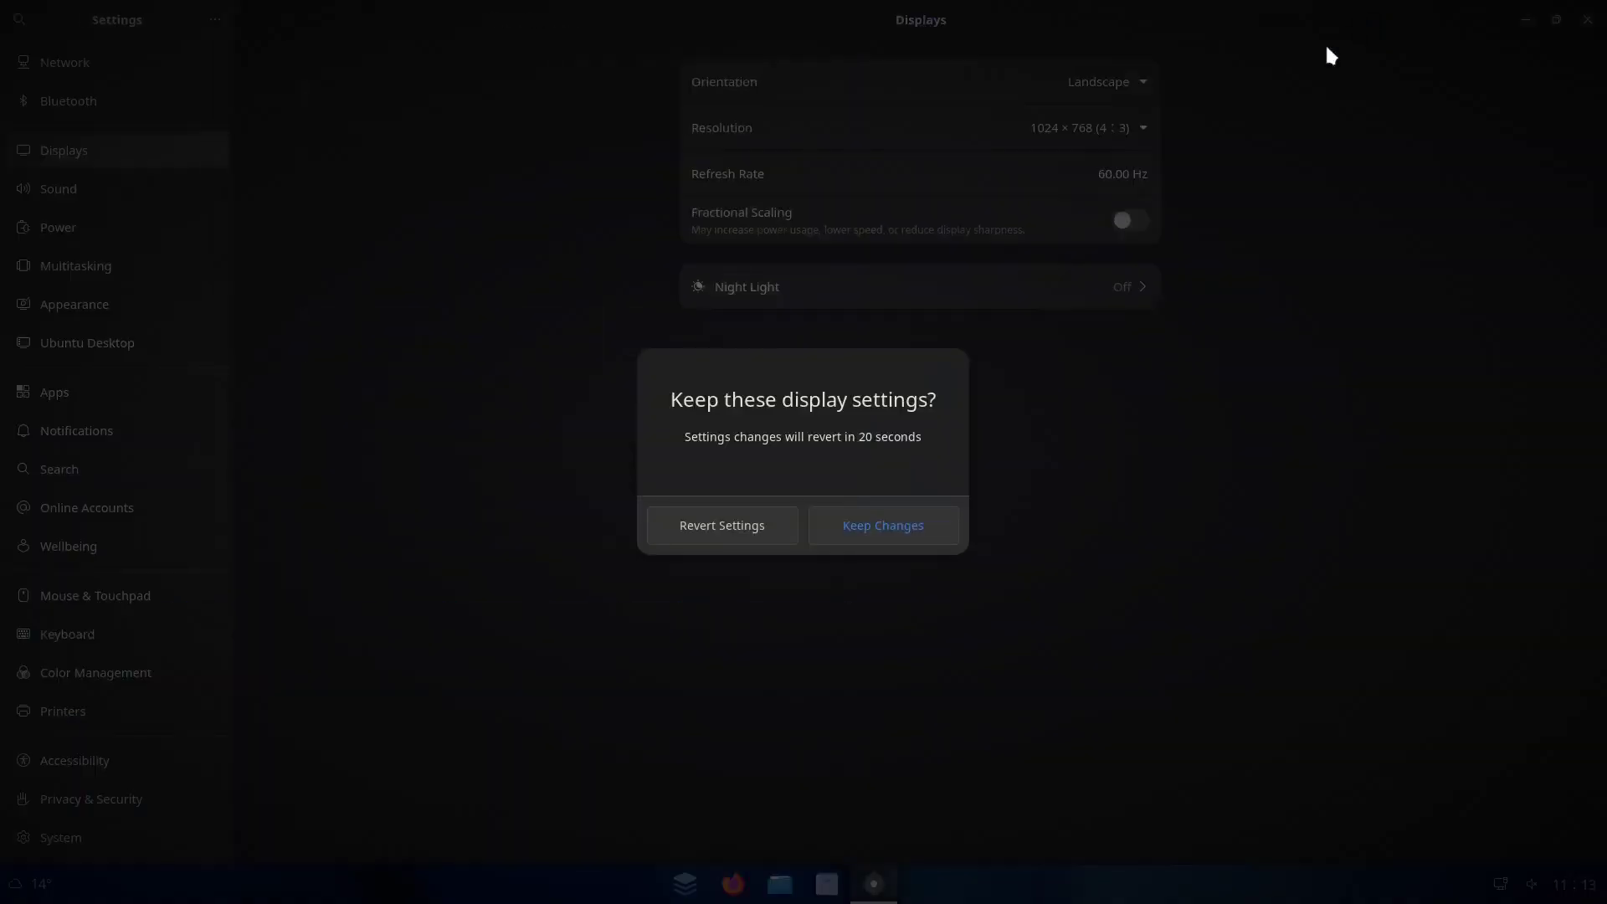
left_click(879, 536)
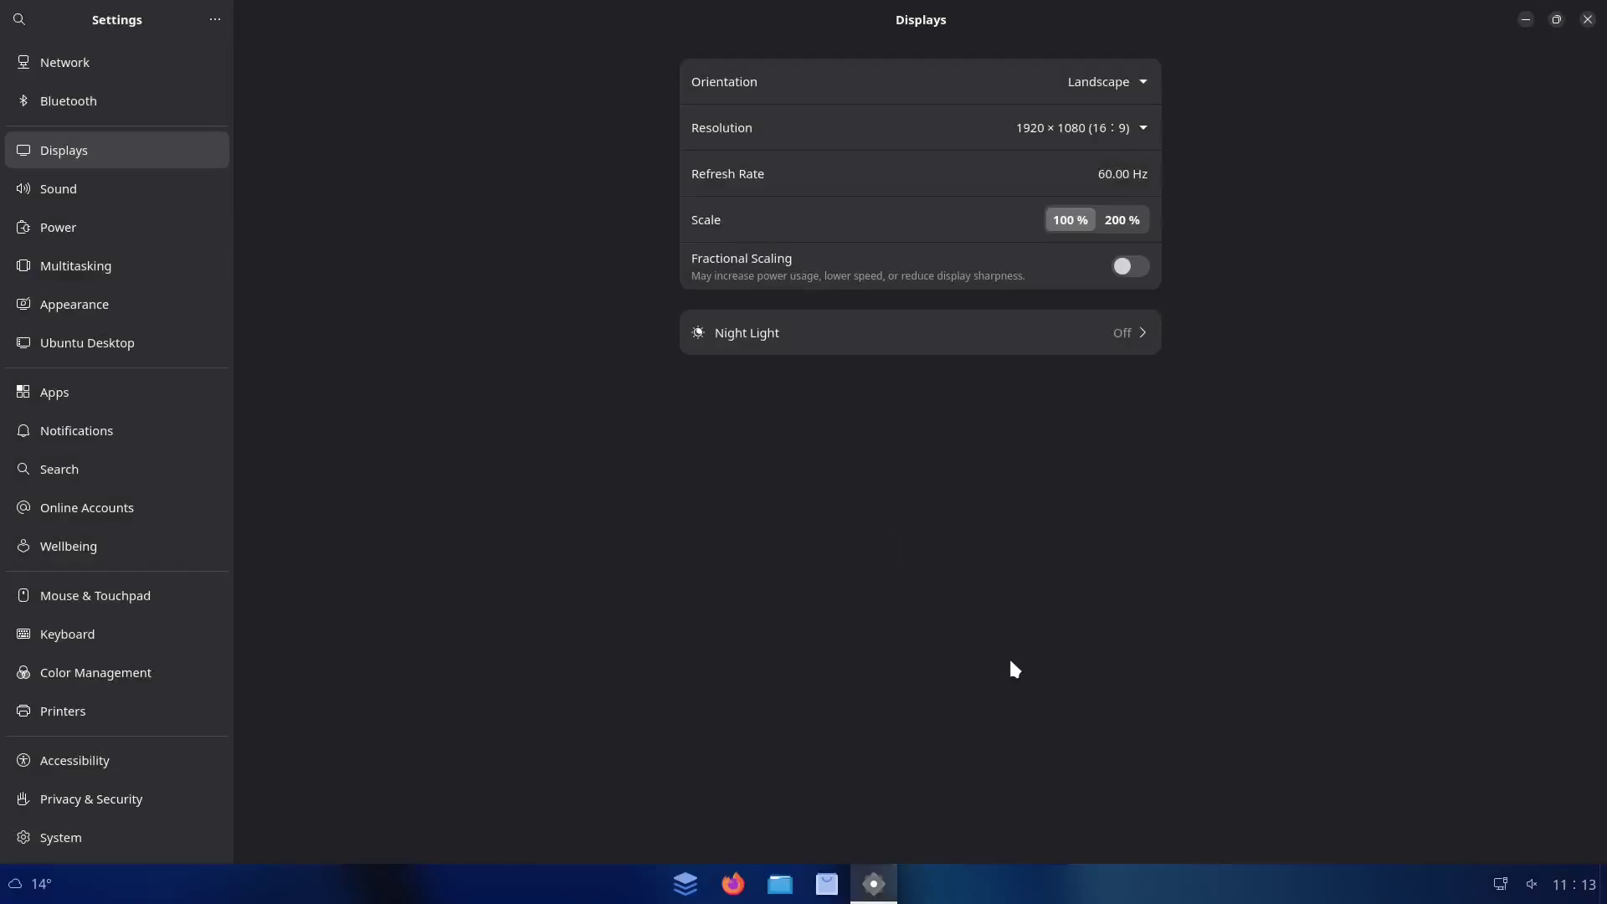
Shrink and recentre the Settings window, then view the Multitasking page
left_click(1556, 19)
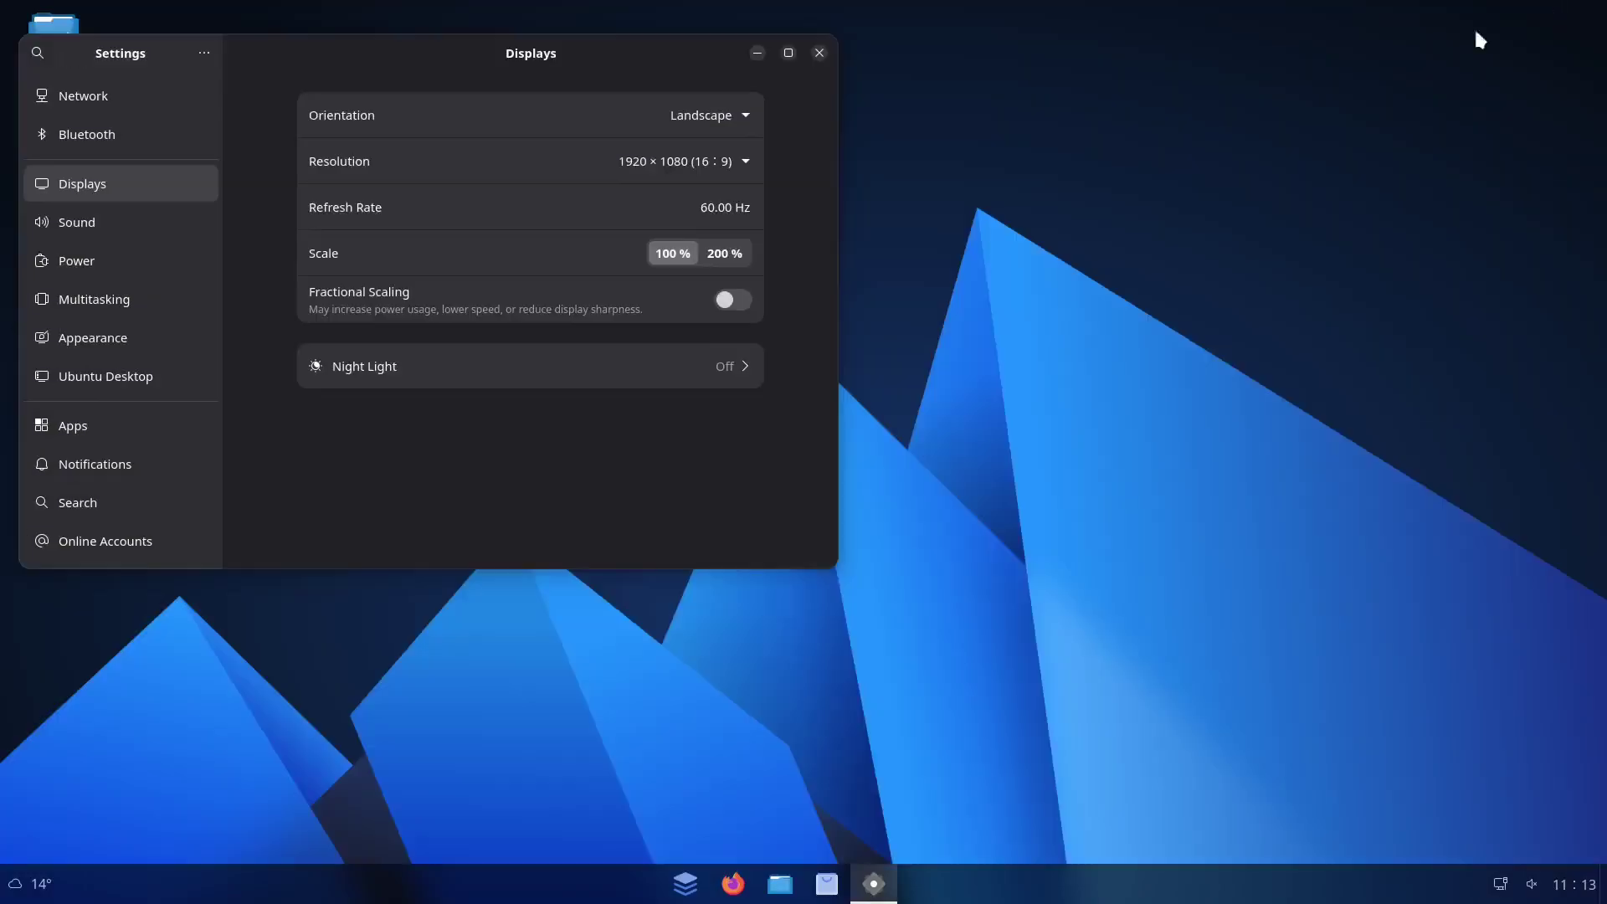
left_click_drag(387, 54, 630, 254)
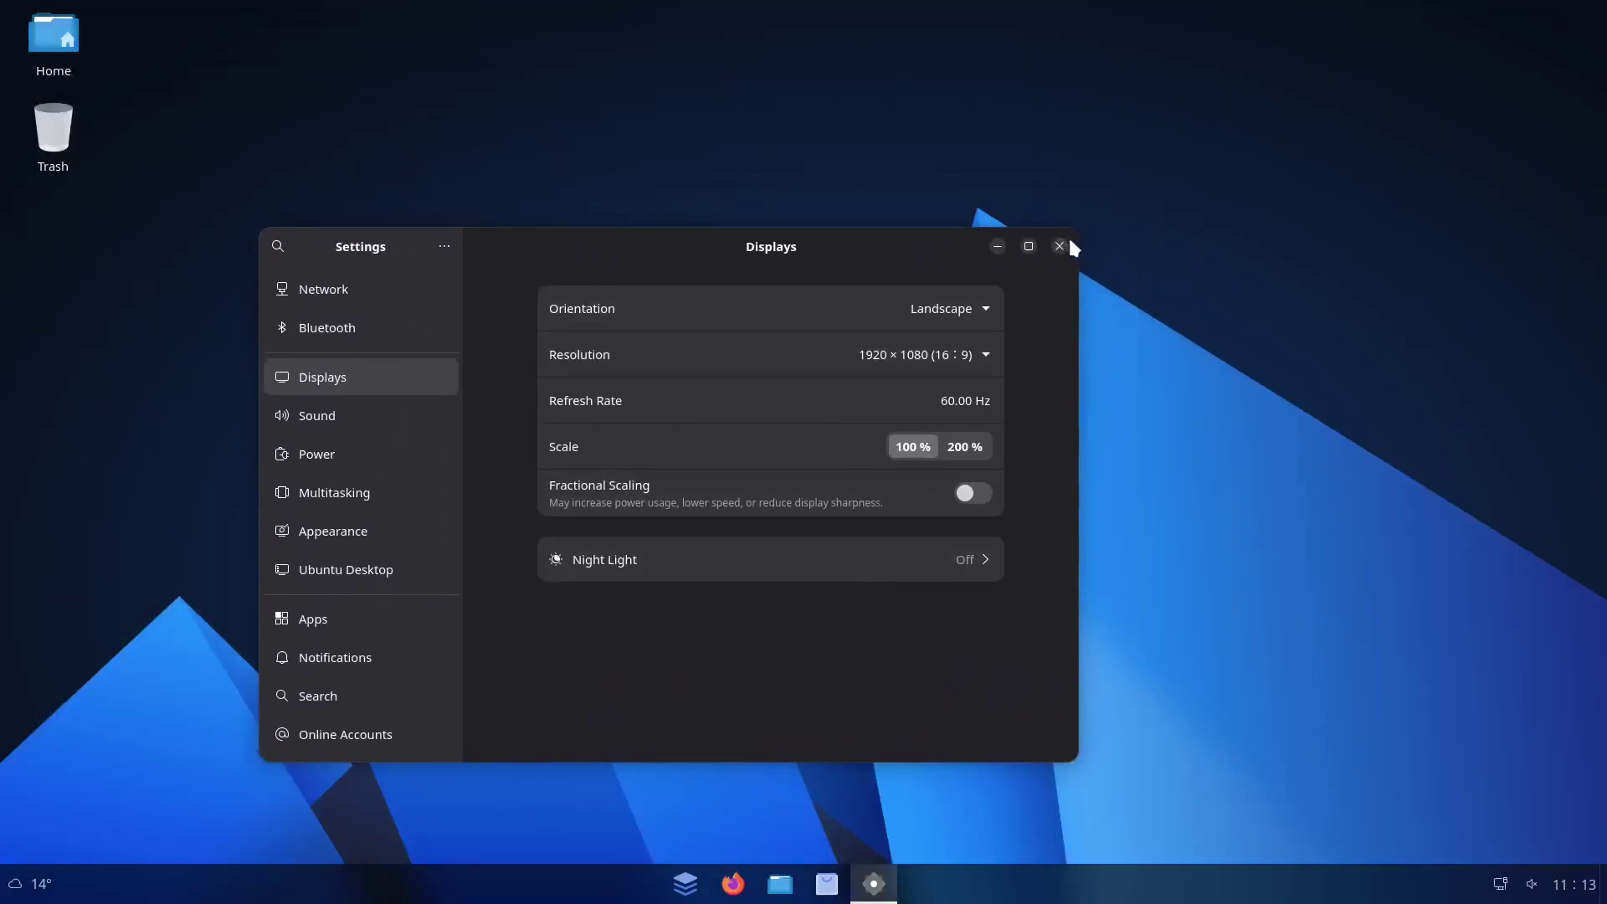
scroll(391, 544, "down", 5)
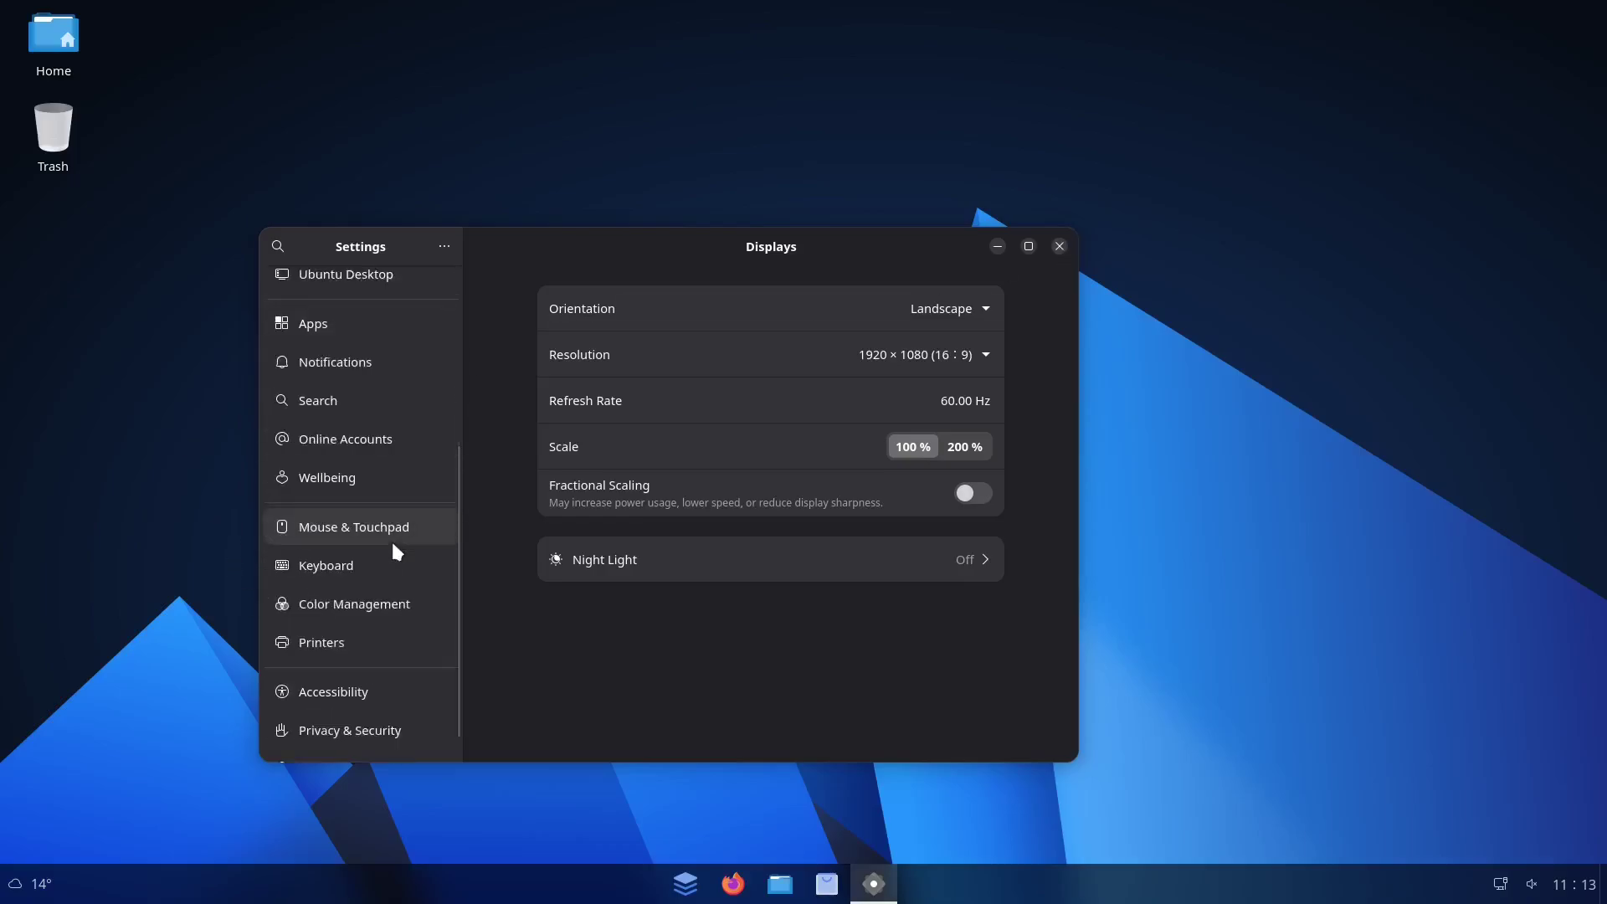
scroll(393, 549, "up", 5)
left_click_drag(568, 249, 487, 237)
scroll(309, 490, "down", 4)
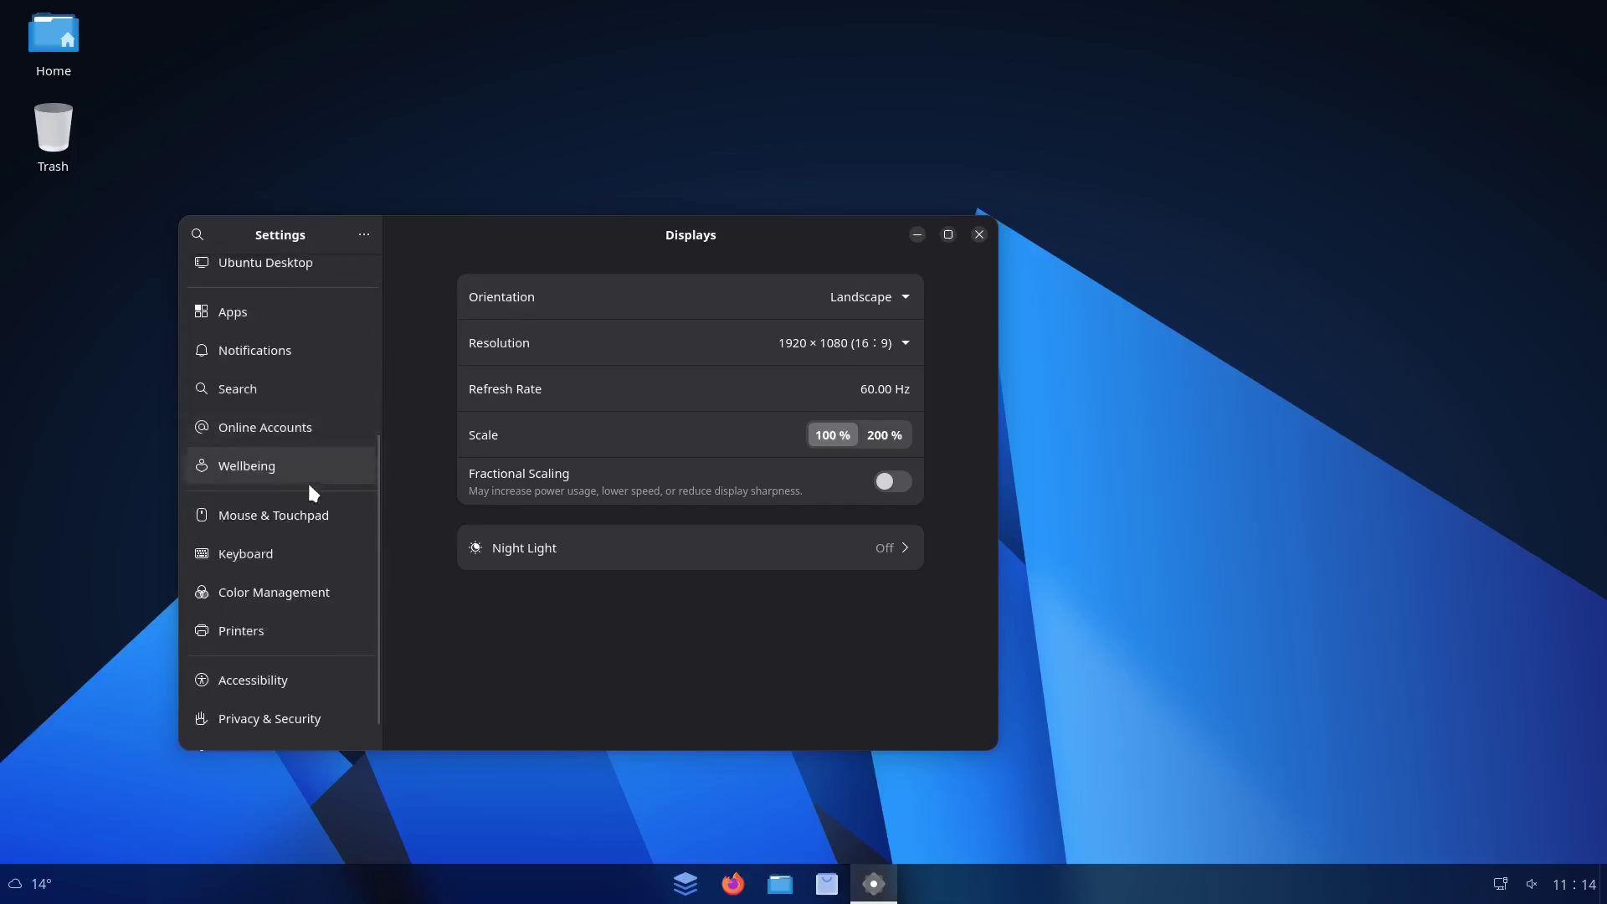
scroll(309, 486, "up", 3)
left_click(211, 423)
scroll(494, 577, "down", 5)
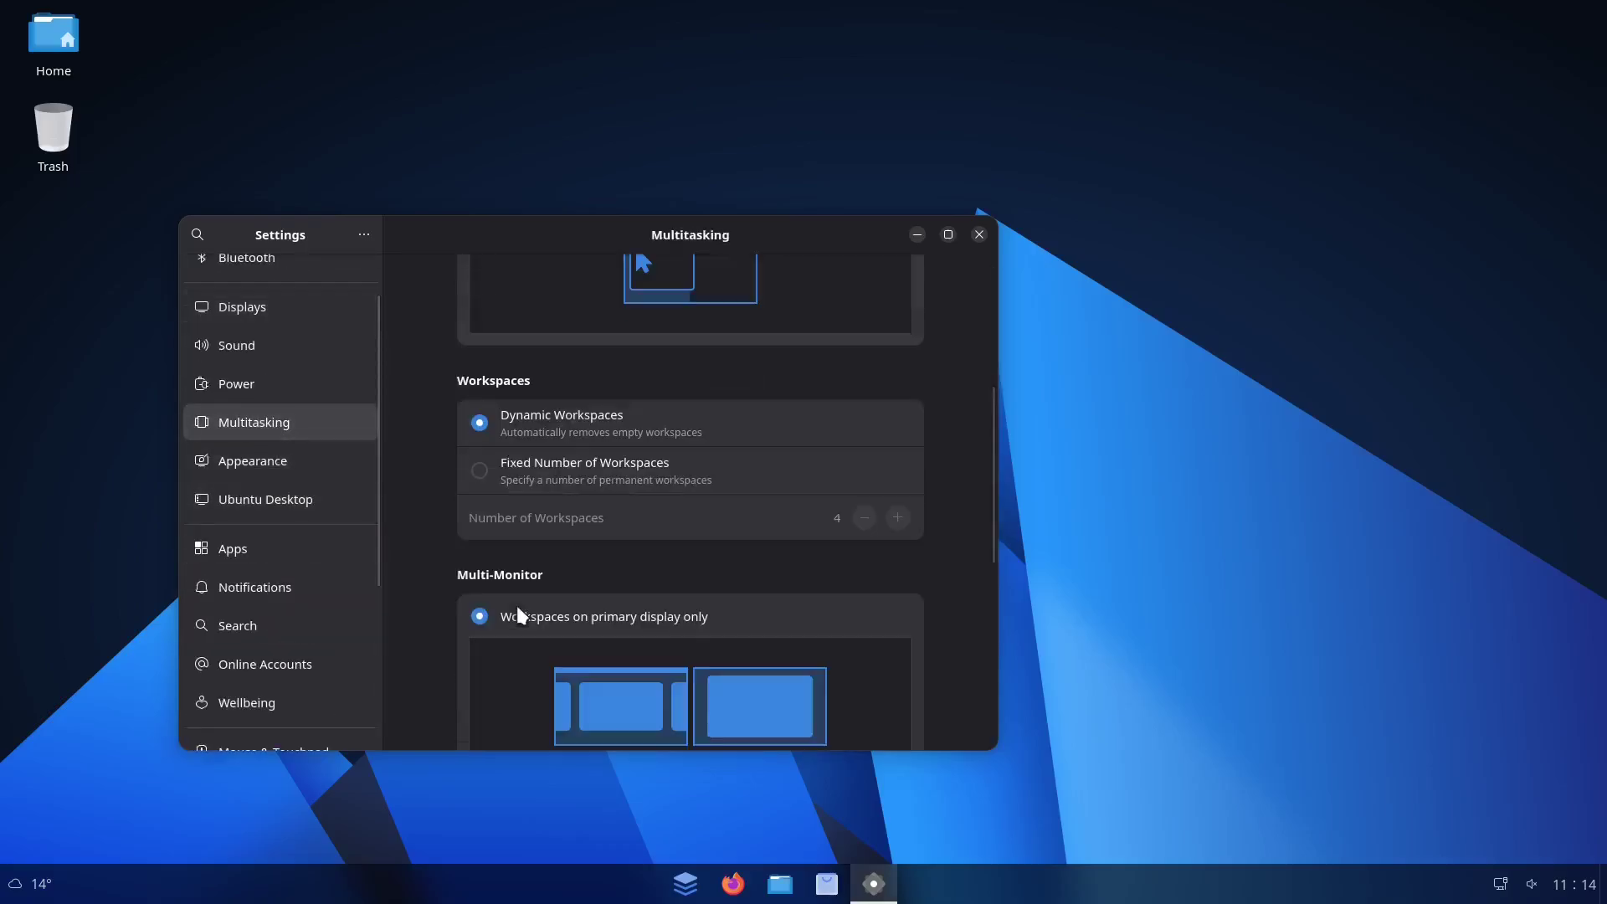
Close Settings, open the Home folder, and try the application launcher and its search
left_click(978, 234)
double_click(67, 54)
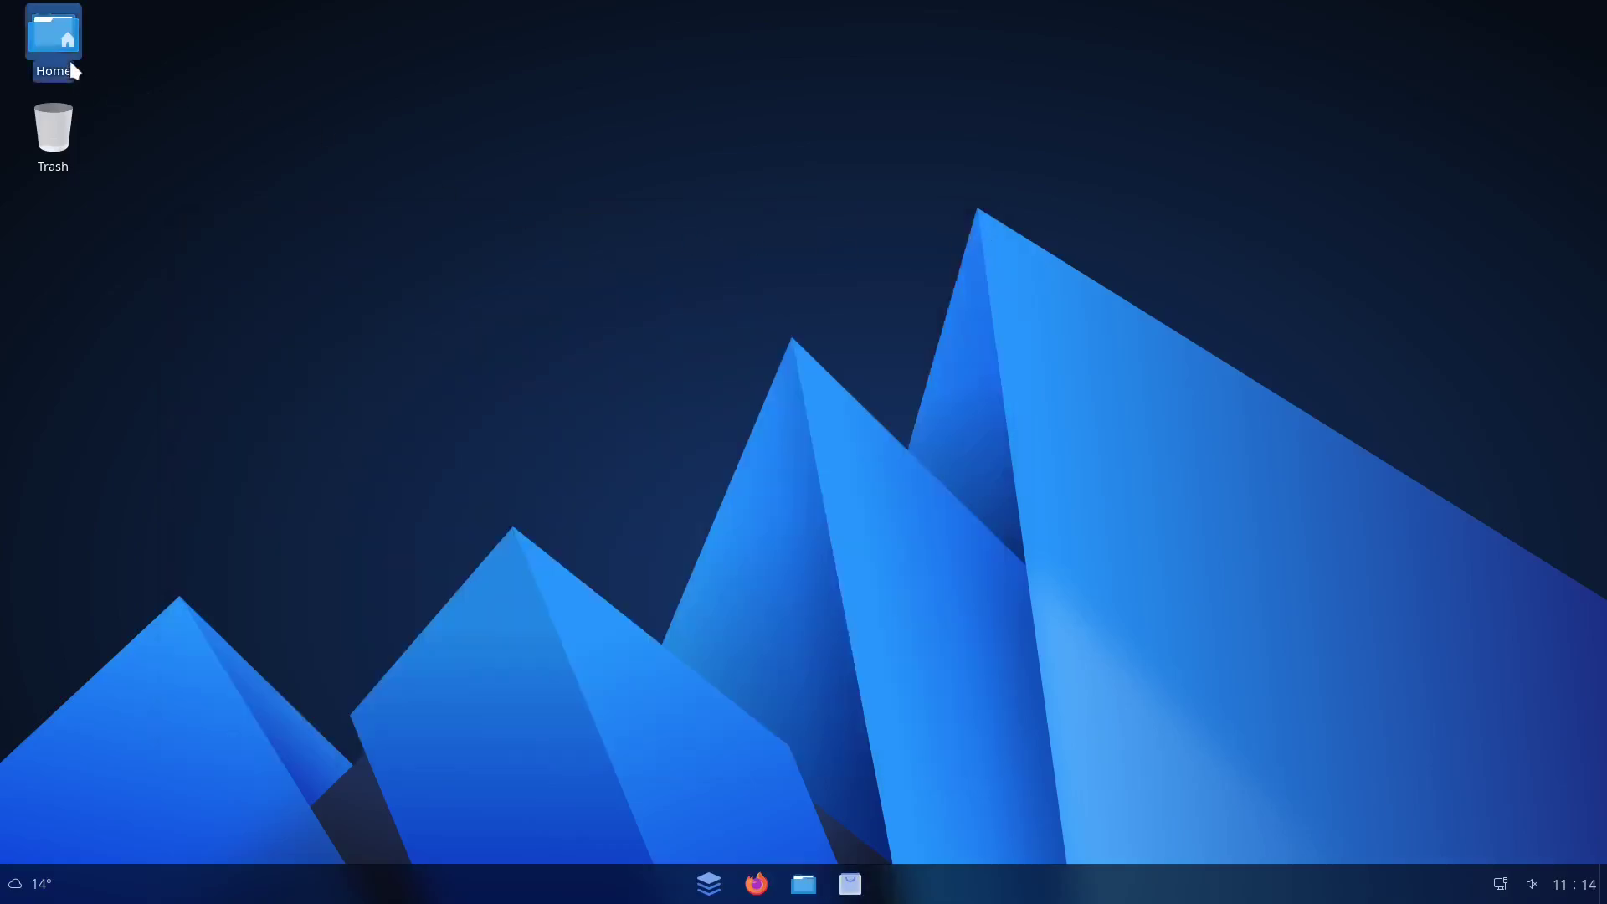
left_click(709, 884)
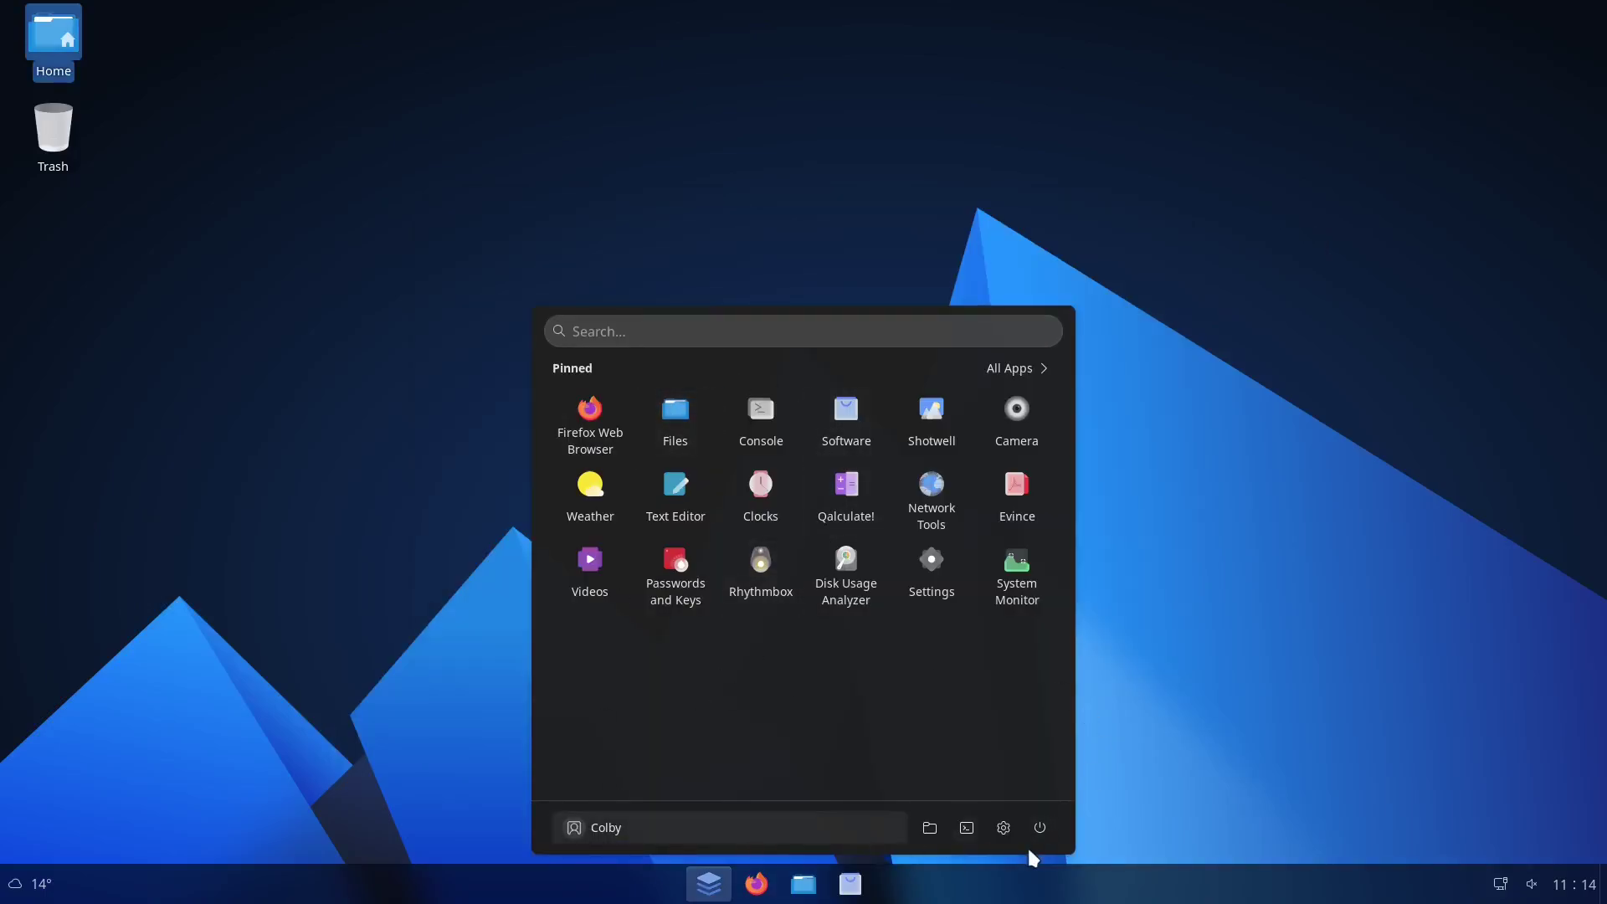
left_click(674, 889)
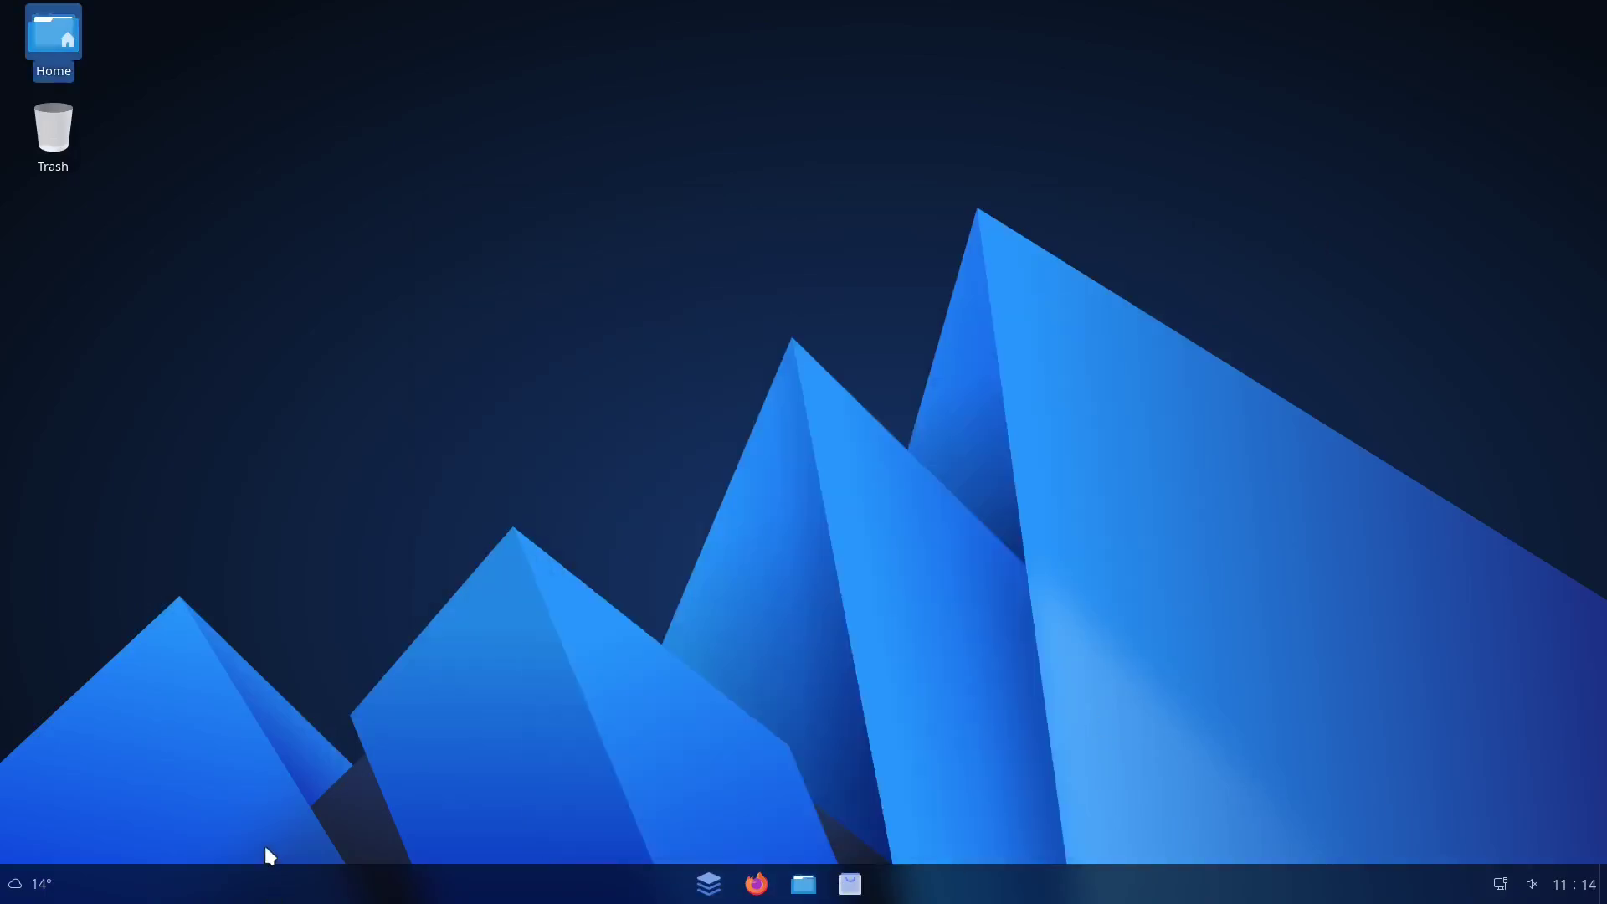
key("super")
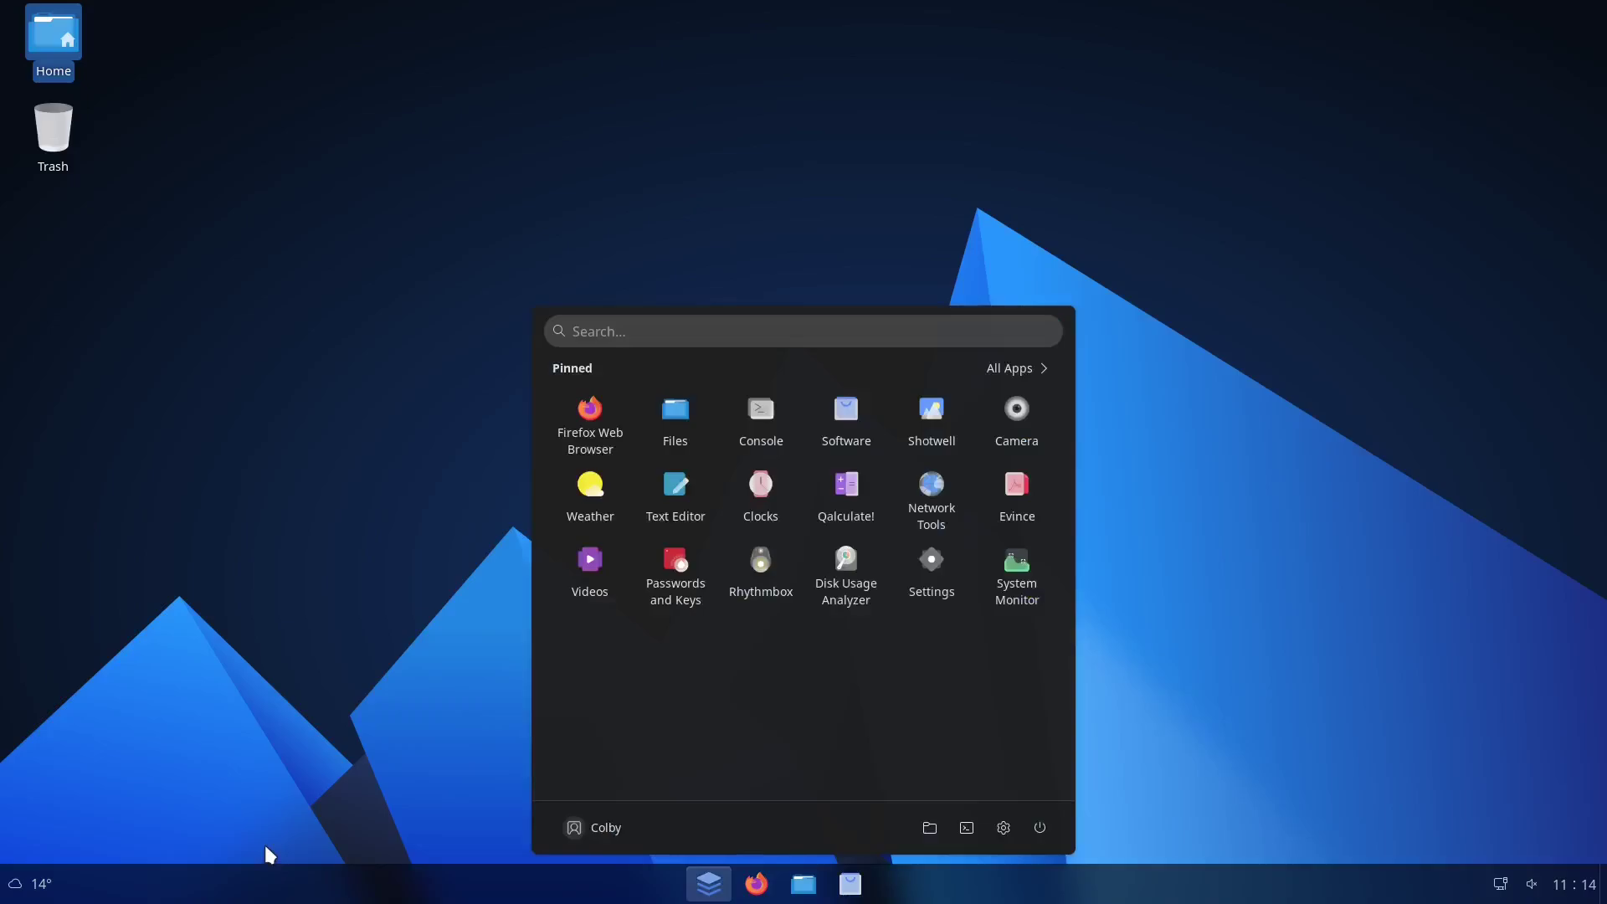
type("trw")
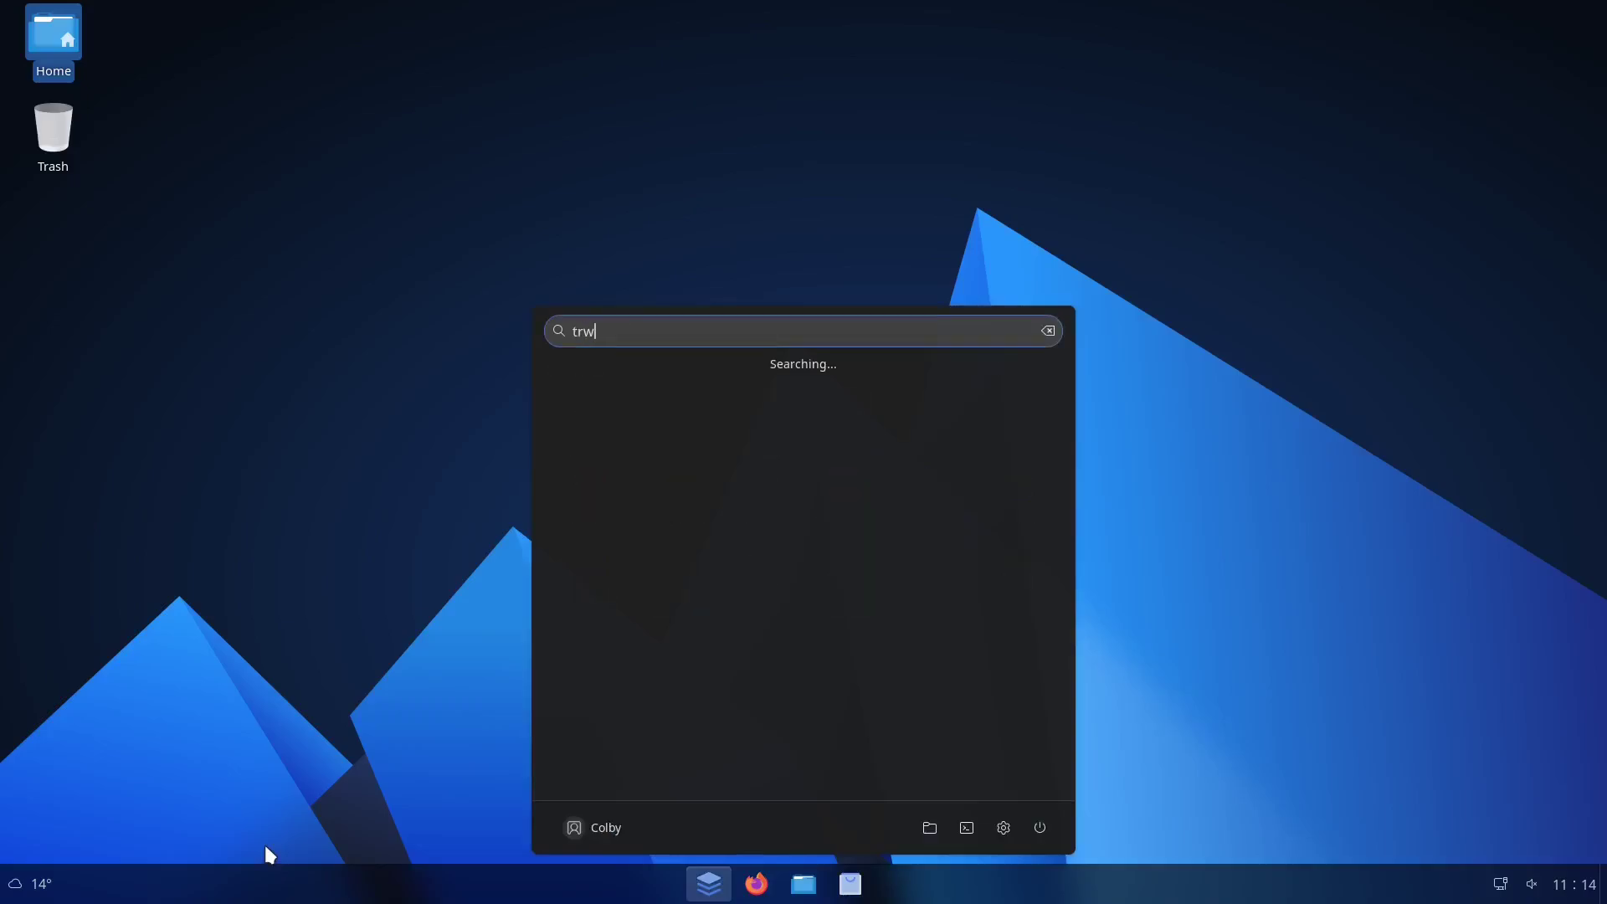
key("BackSpace")
type("wea")
left_click(385, 462)
Launch Console, check version 48.0.1 under About Console, then close it
left_click(710, 881)
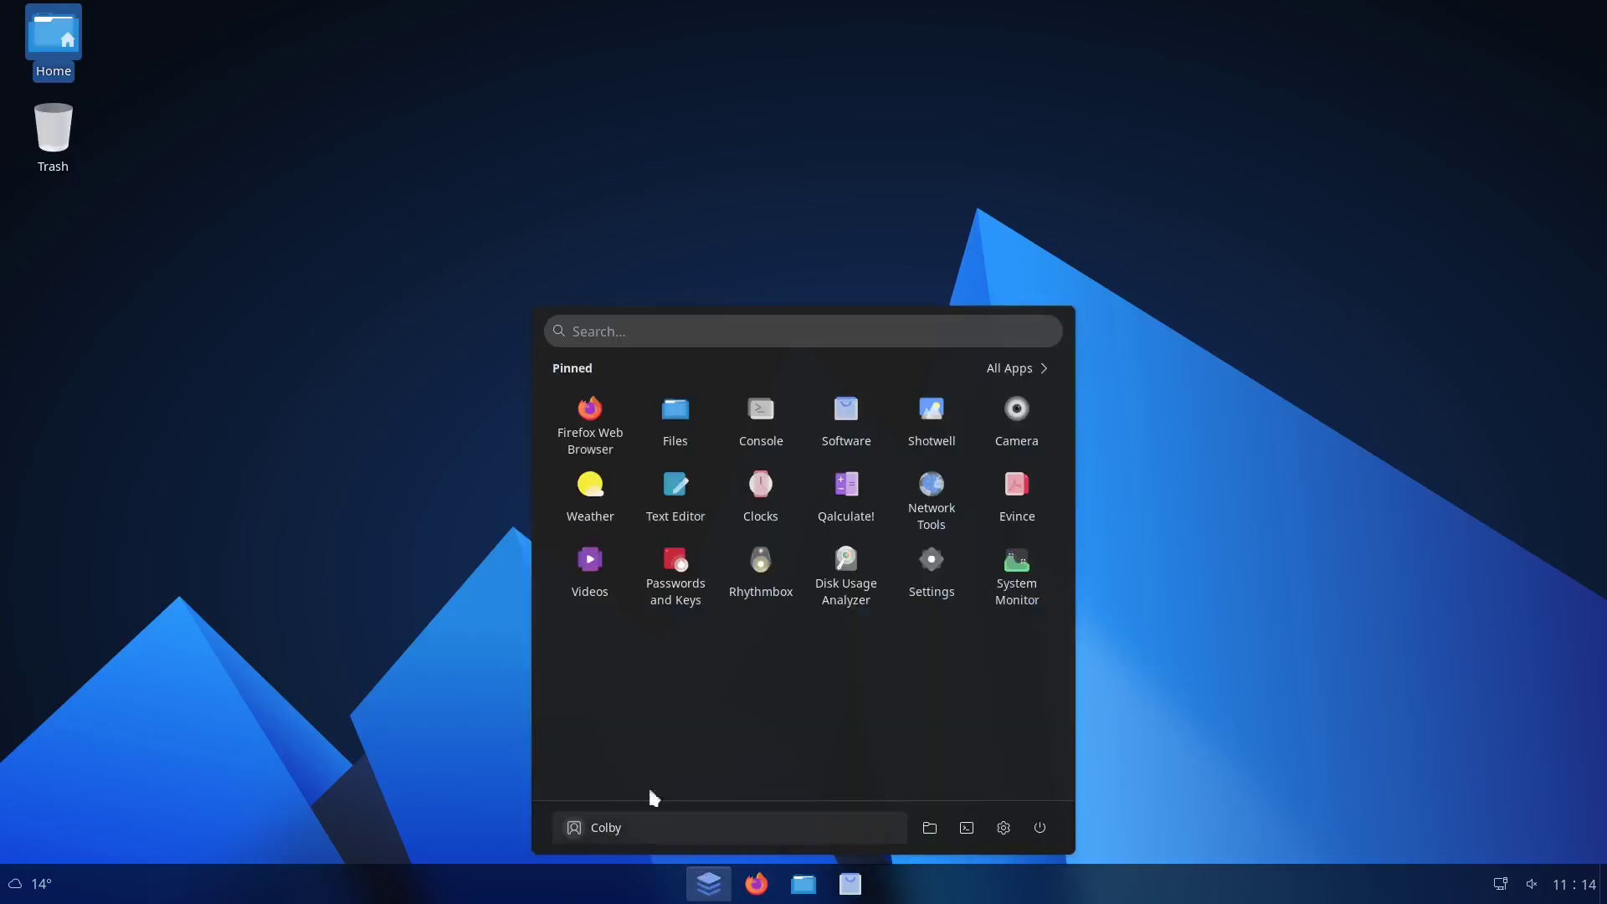
left_click(760, 414)
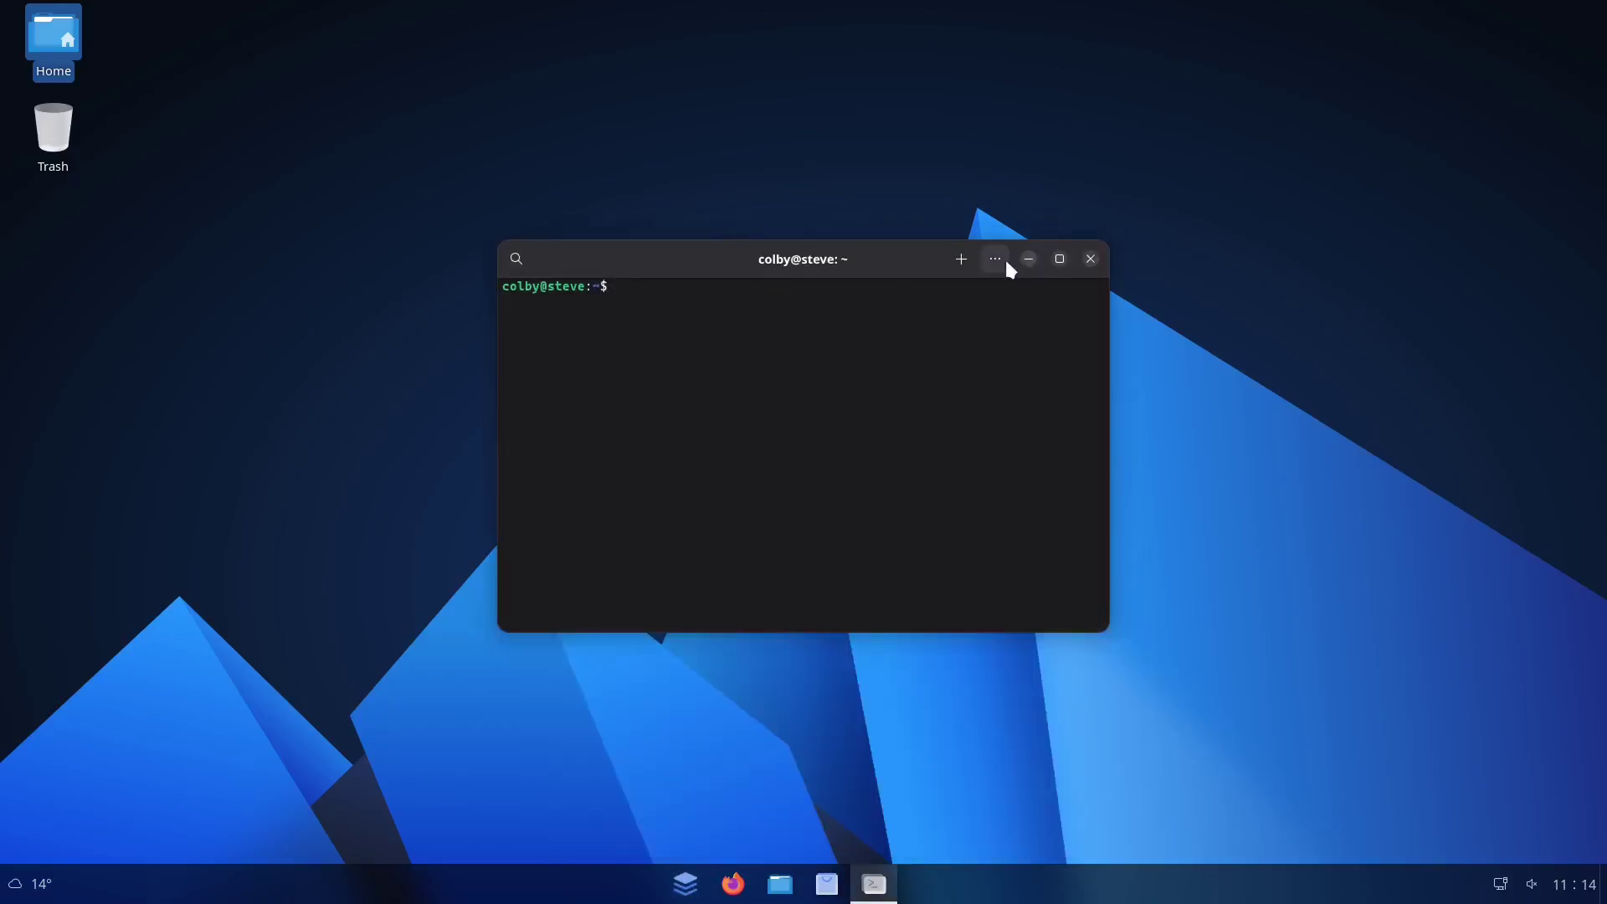
left_click(995, 259)
left_click(957, 543)
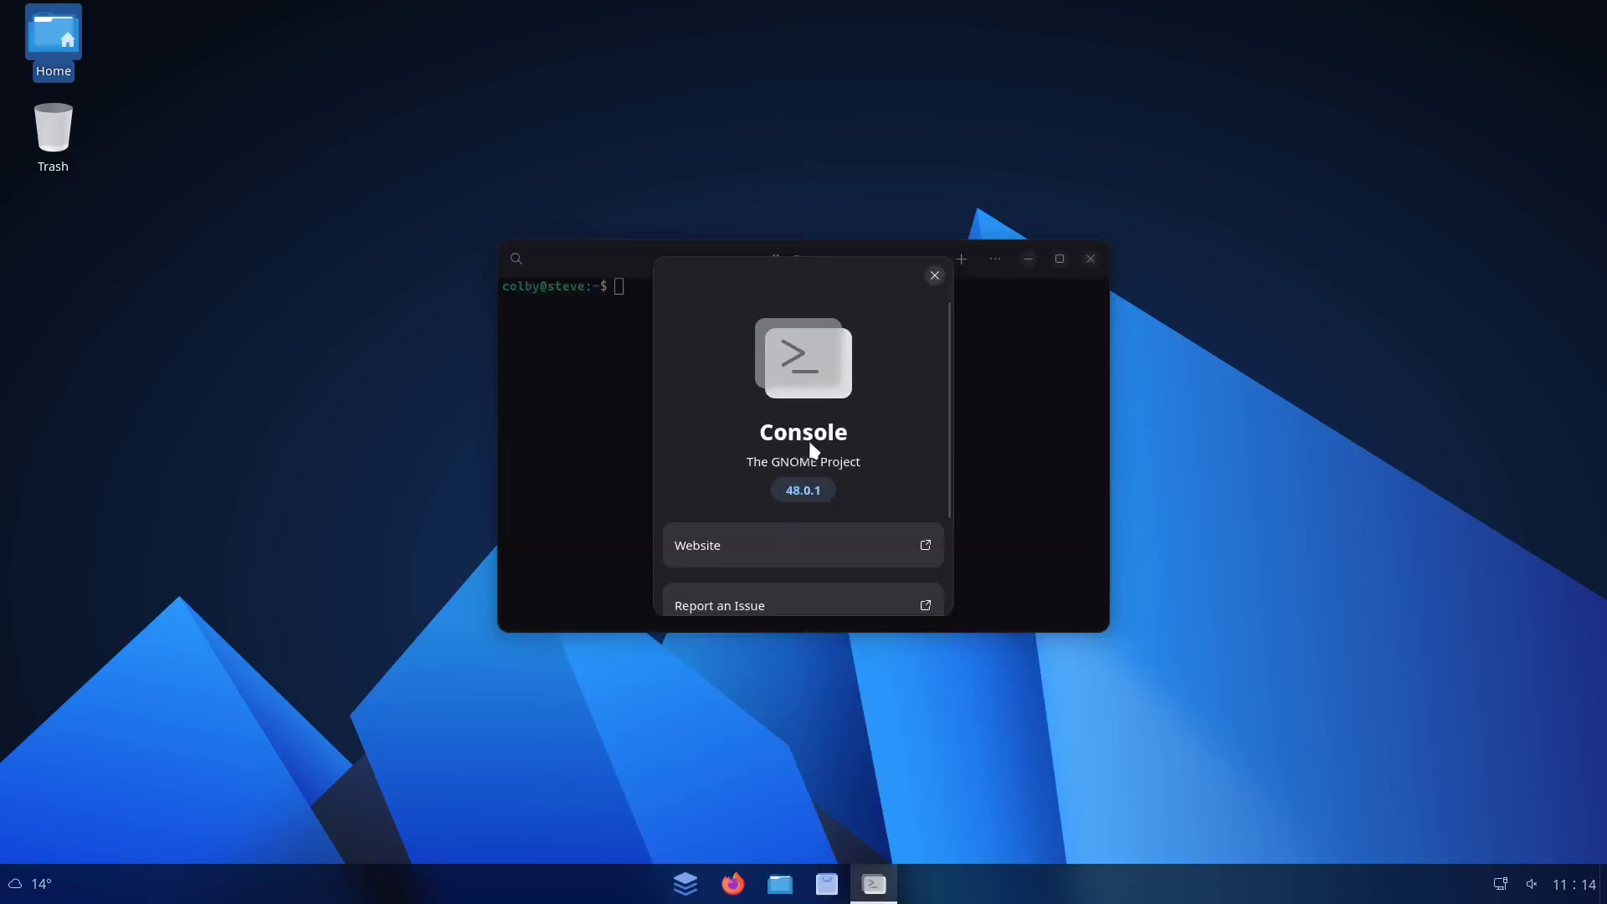
left_click(935, 275)
left_click(1091, 258)
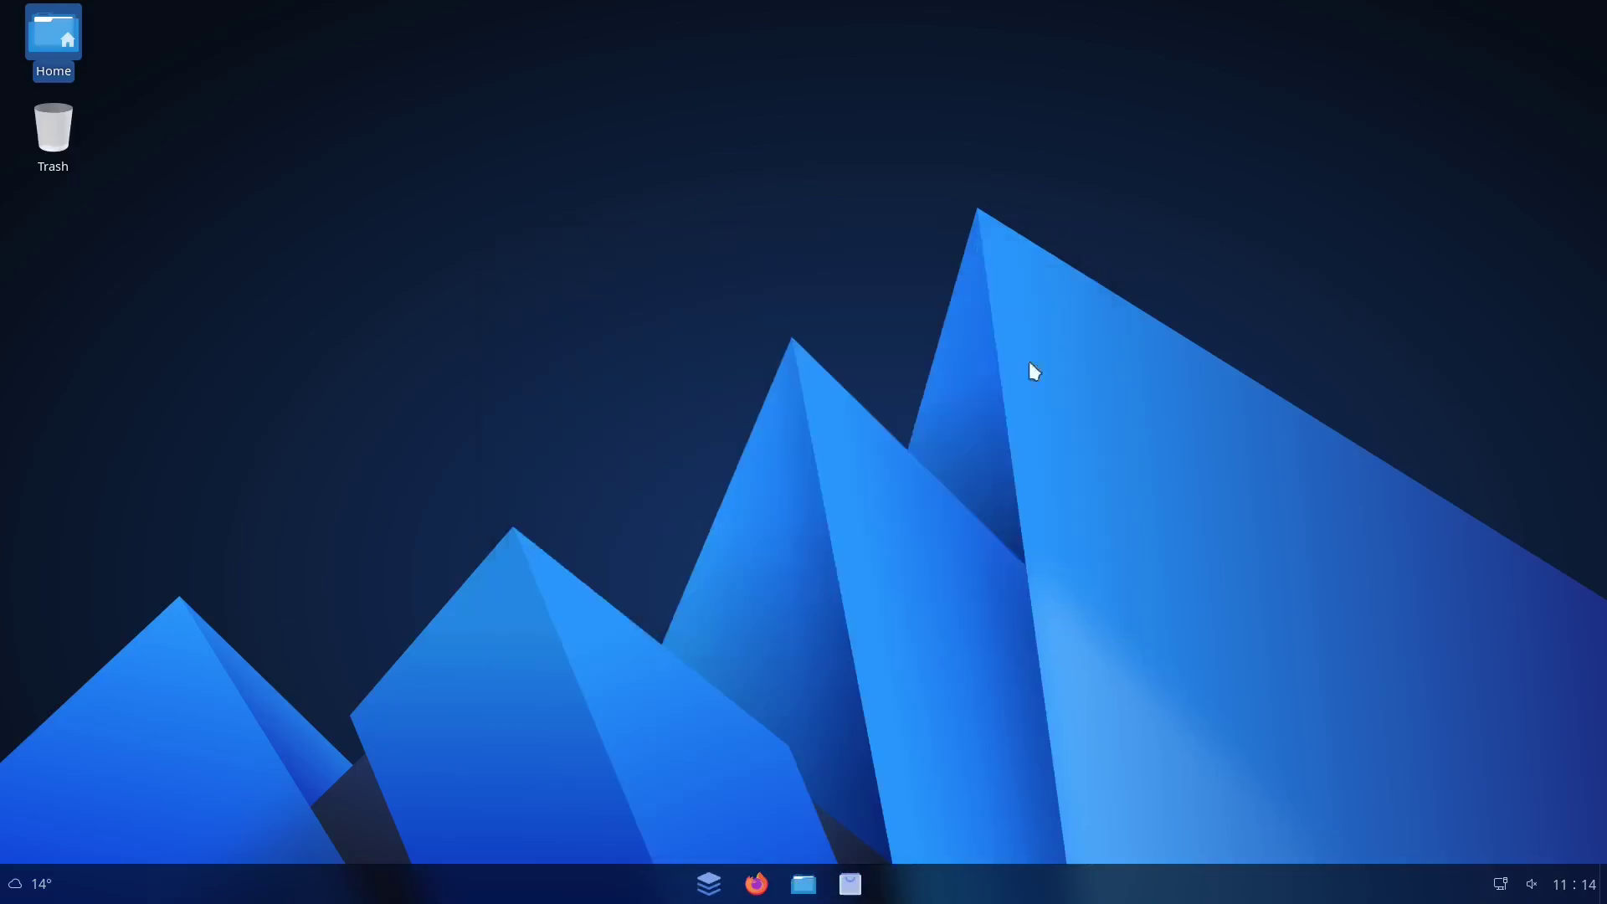
left_click(710, 886)
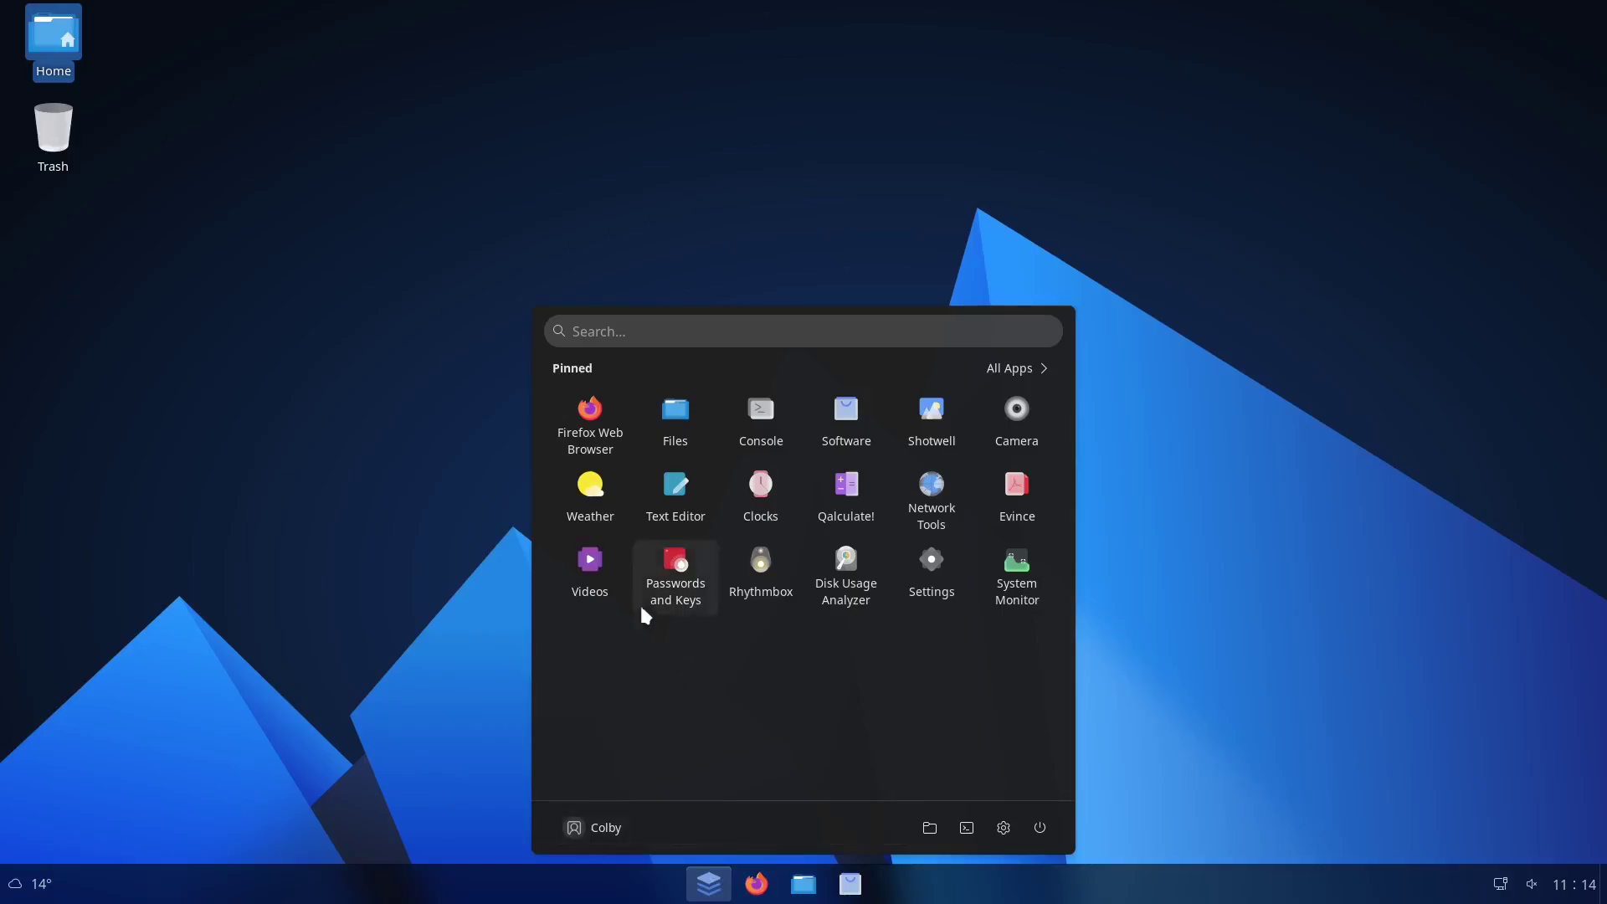
Launch the Videos app, dismiss its Browse Error, and close it
left_click(591, 591)
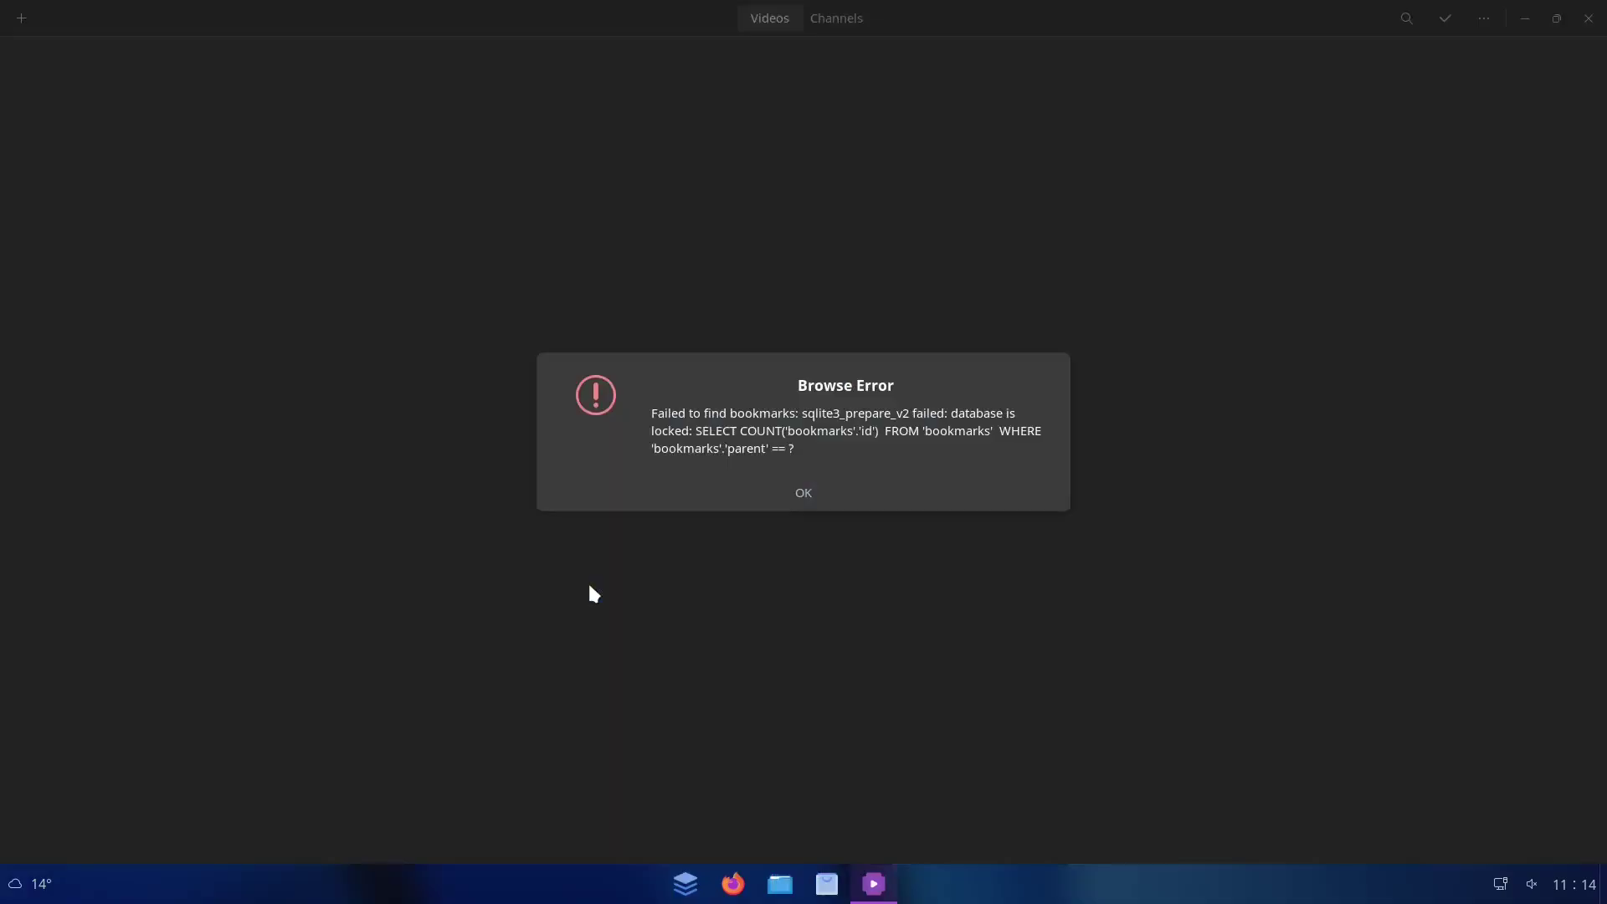
left_click(761, 491)
left_click_drag(1028, 13, 731, 265)
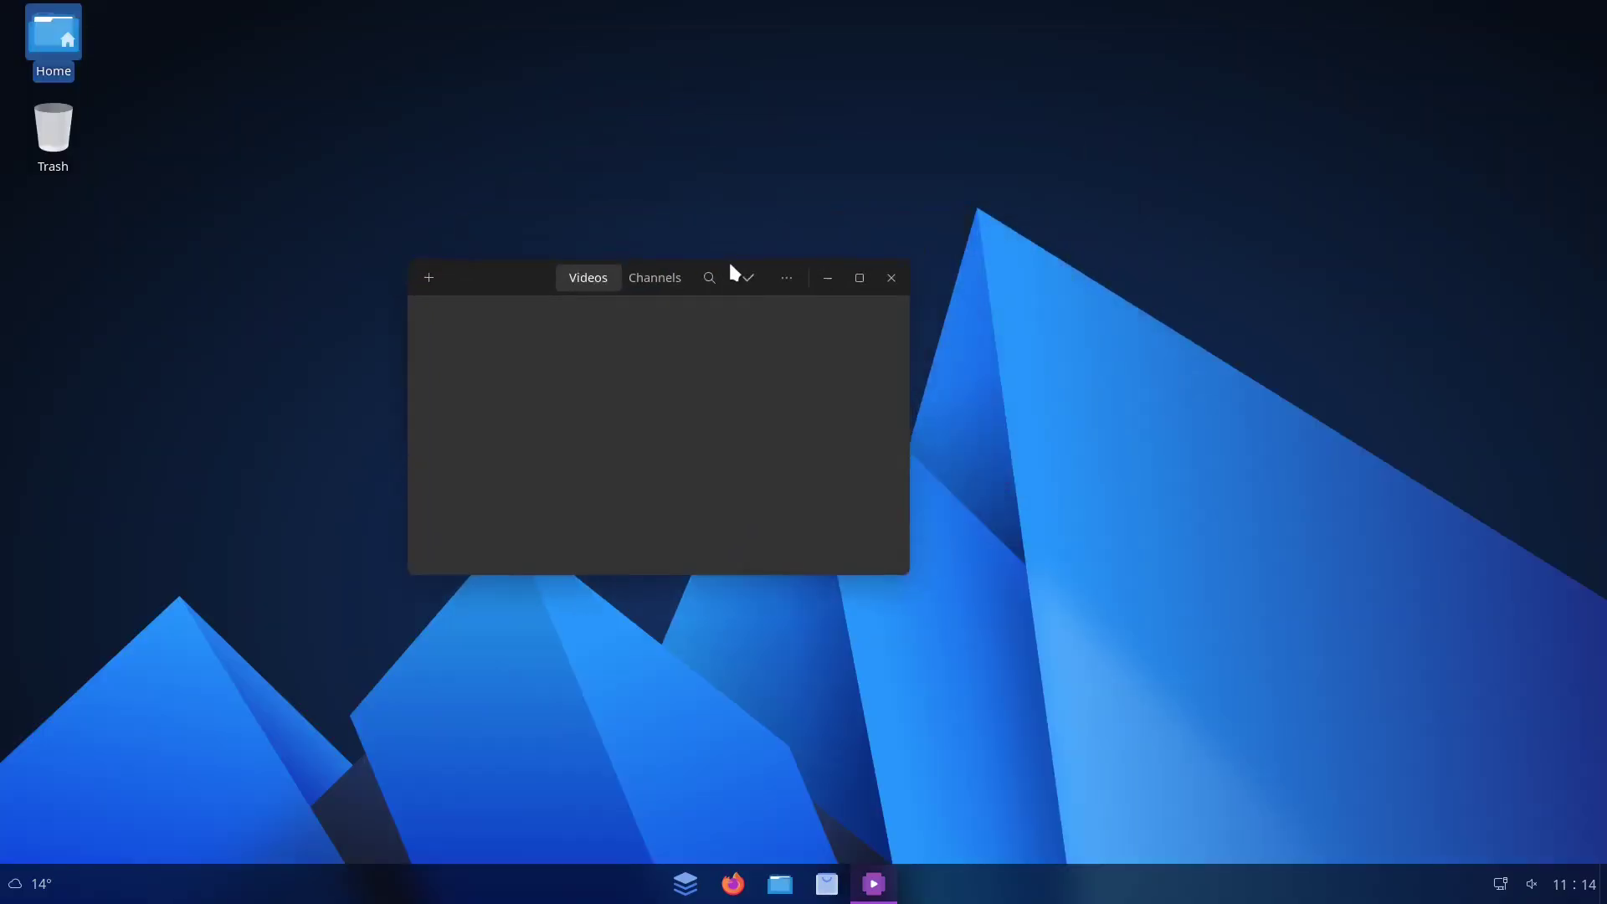
left_click(891, 278)
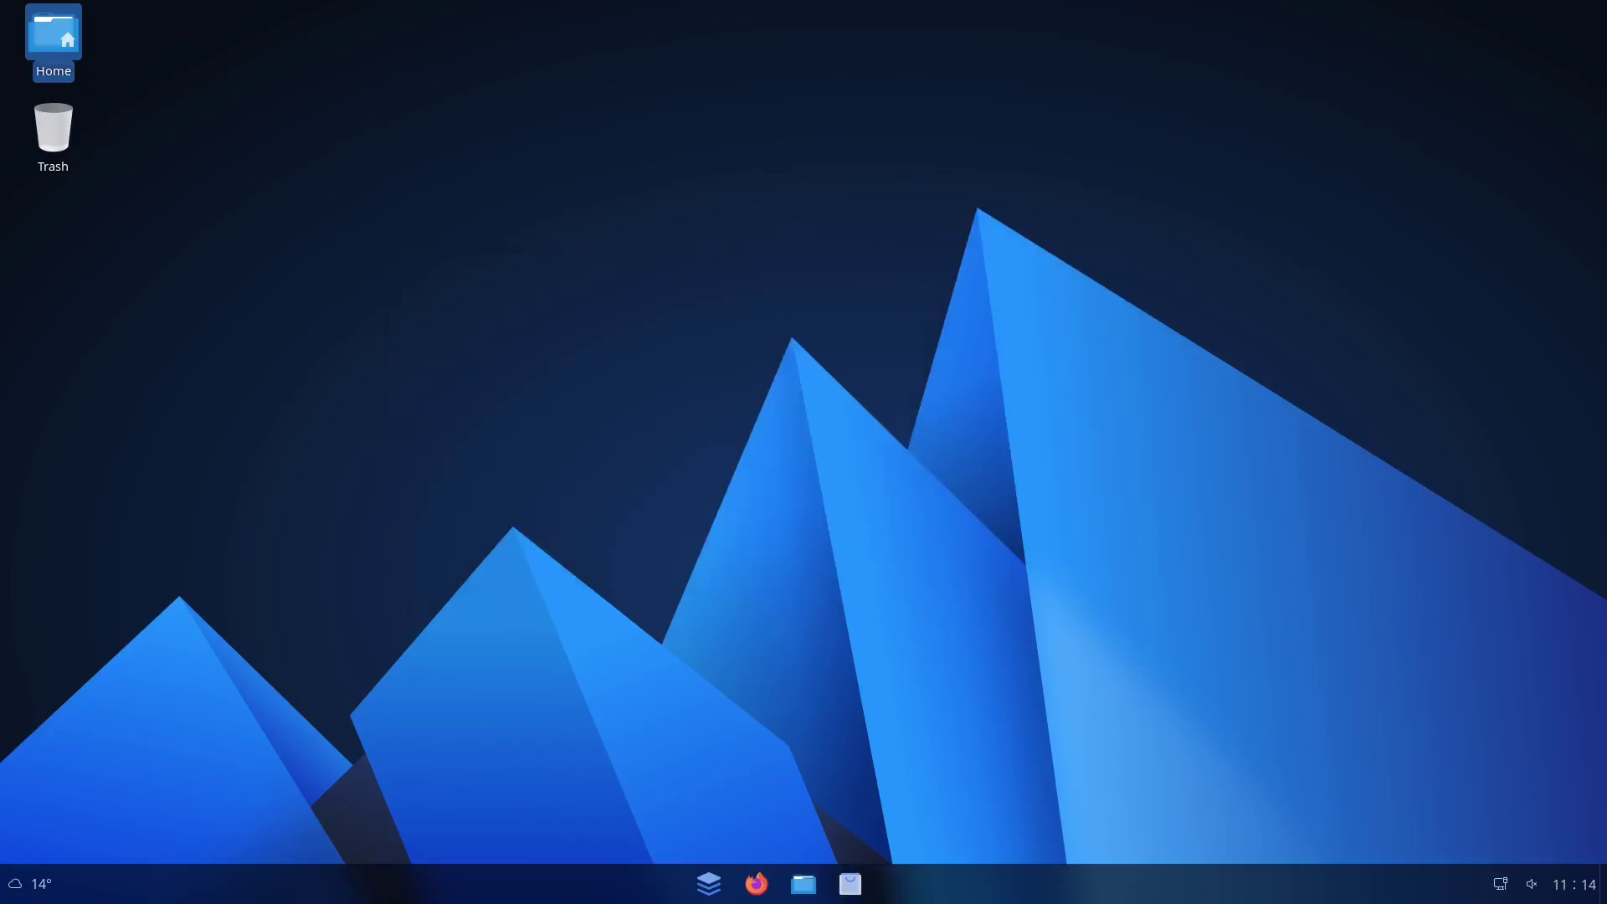
Open the Evince document viewer from the launcher and close its empty window
left_click(708, 884)
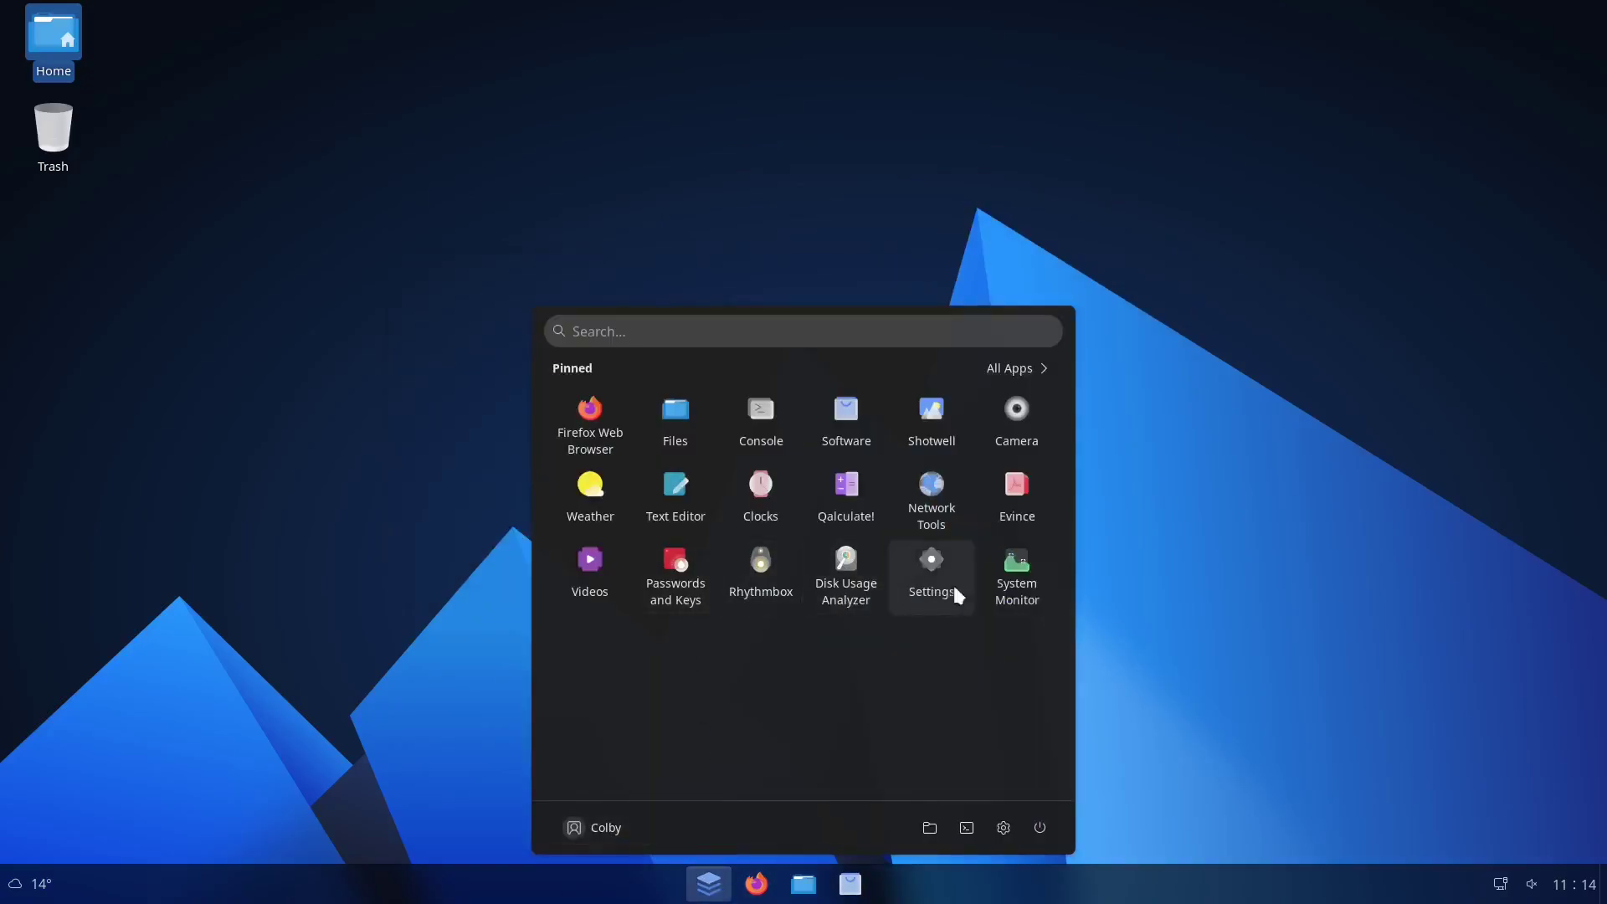
left_click(1037, 524)
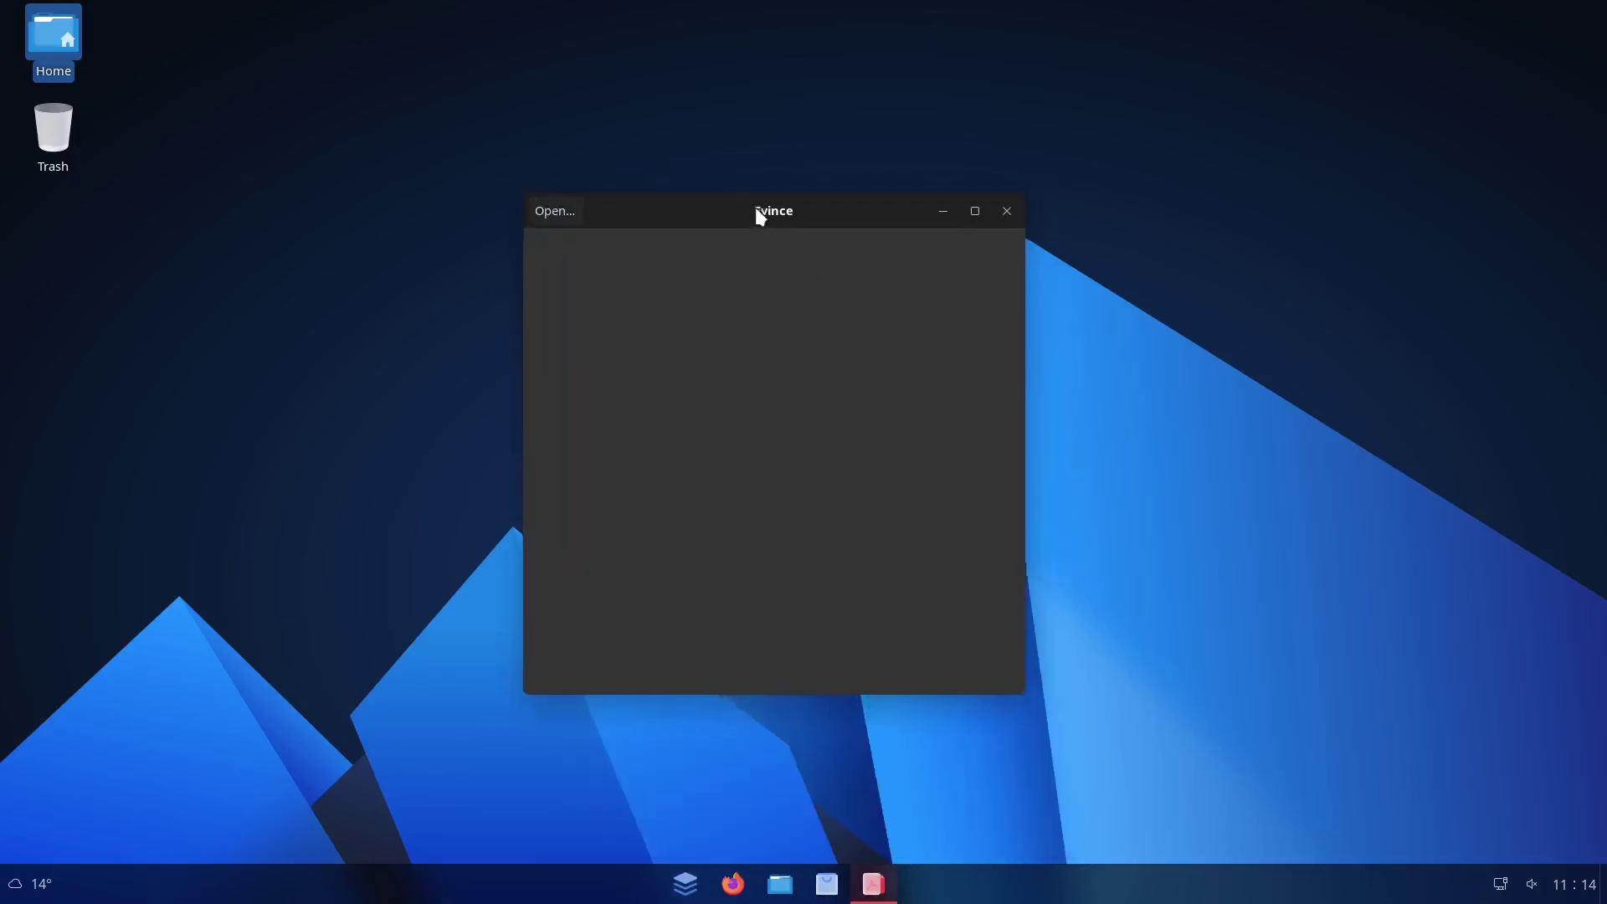
left_click(1010, 208)
left_click(703, 885)
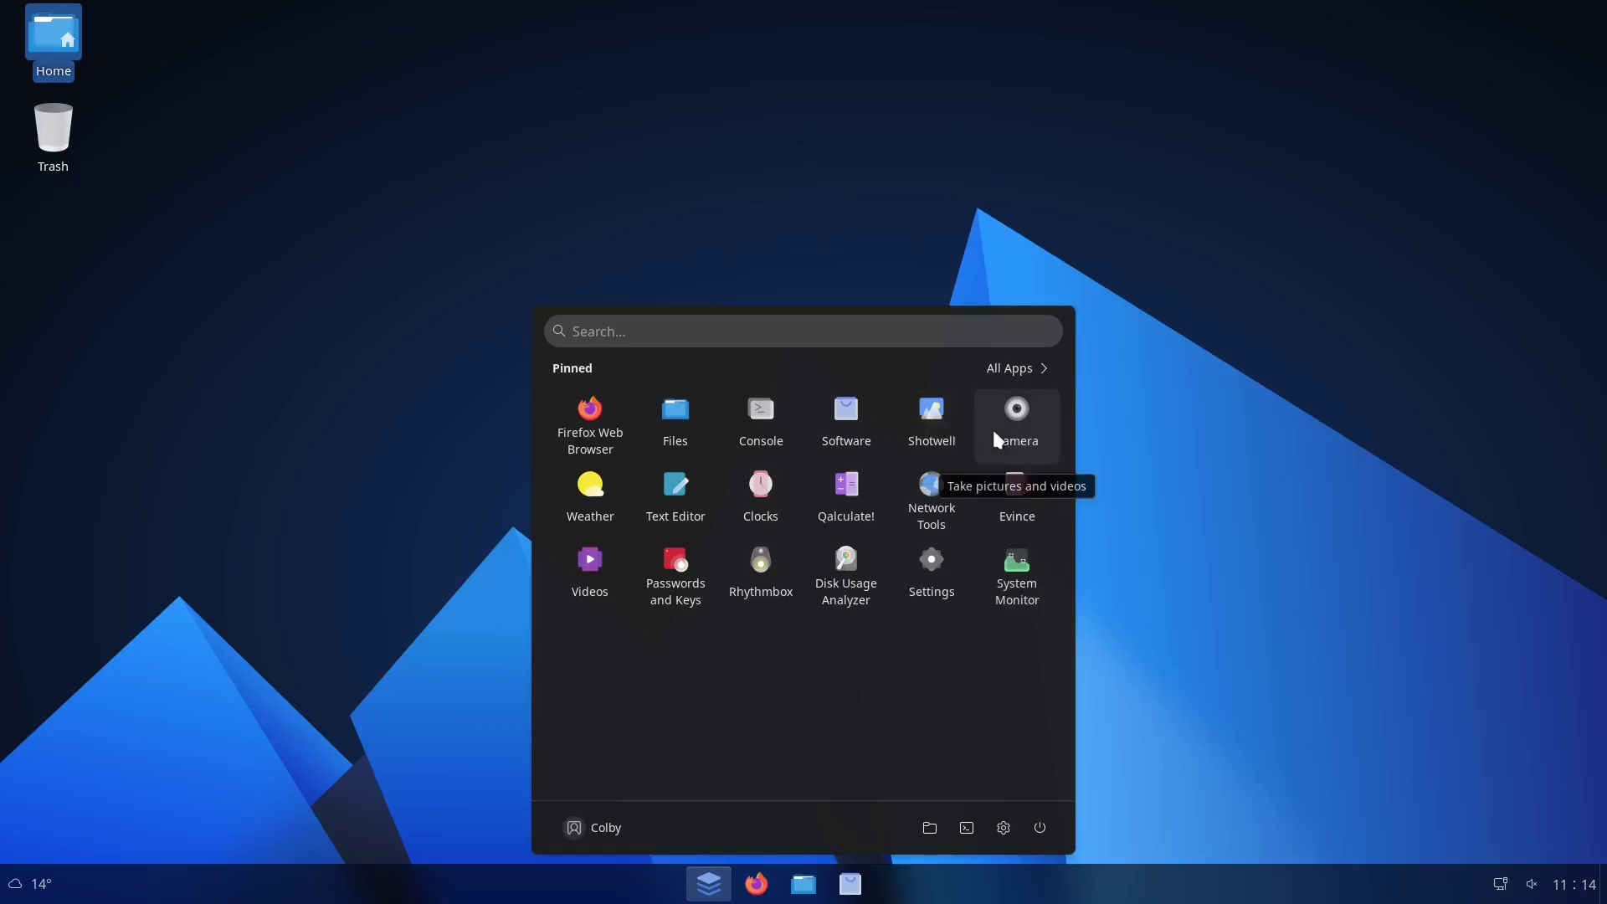
Check the pending System Updates in Software, glance at the weather forecast, and close Software
left_click(848, 418)
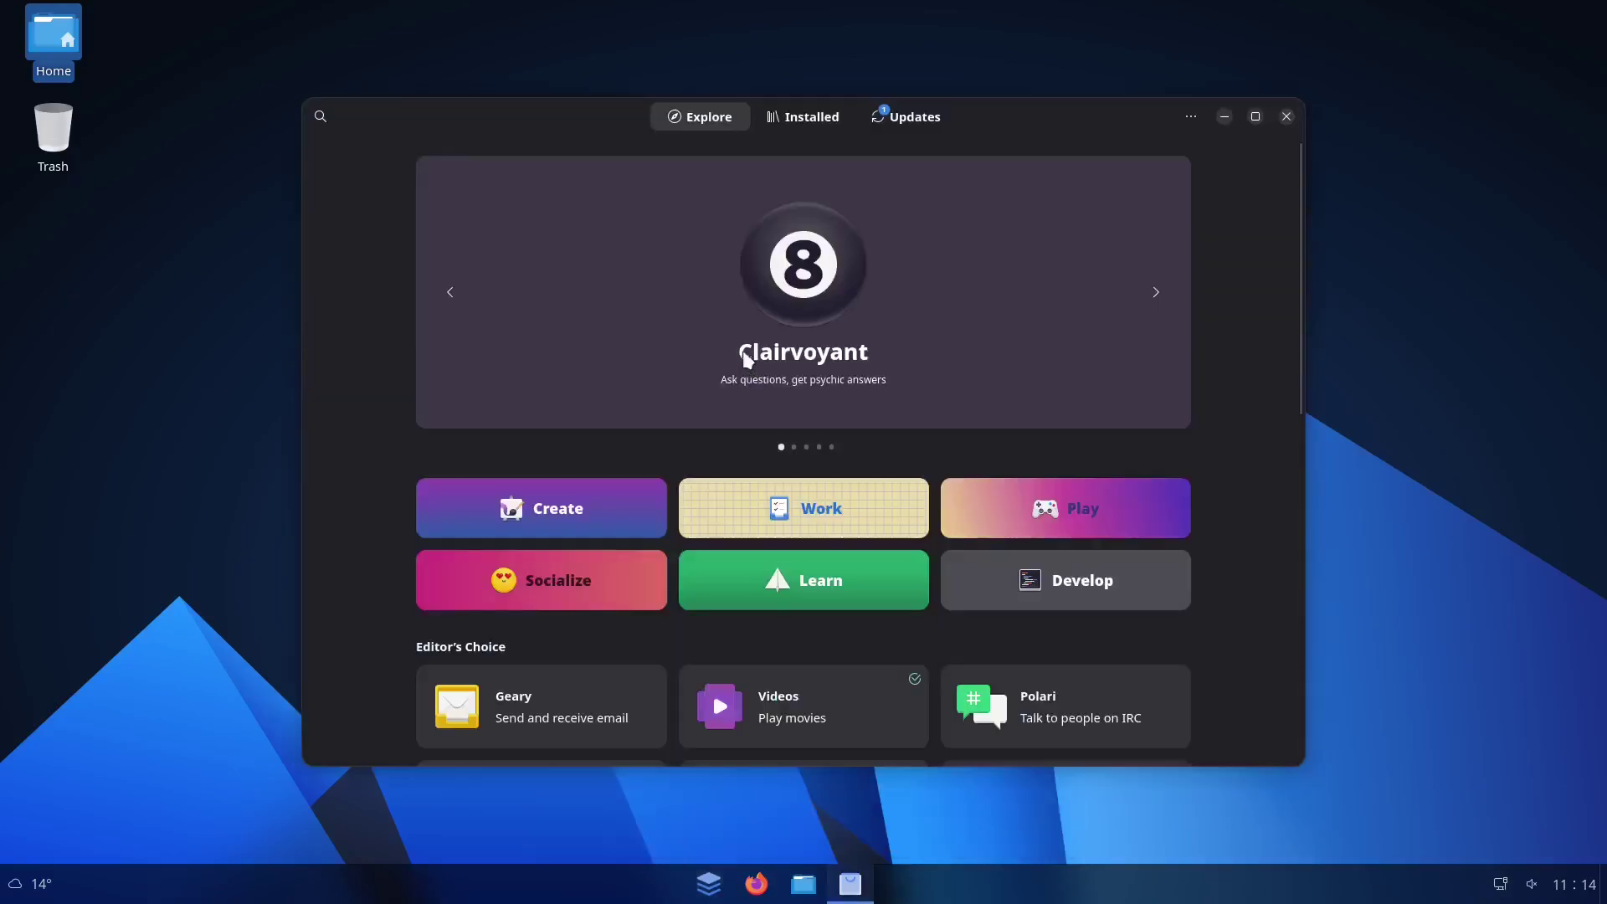
left_click(900, 125)
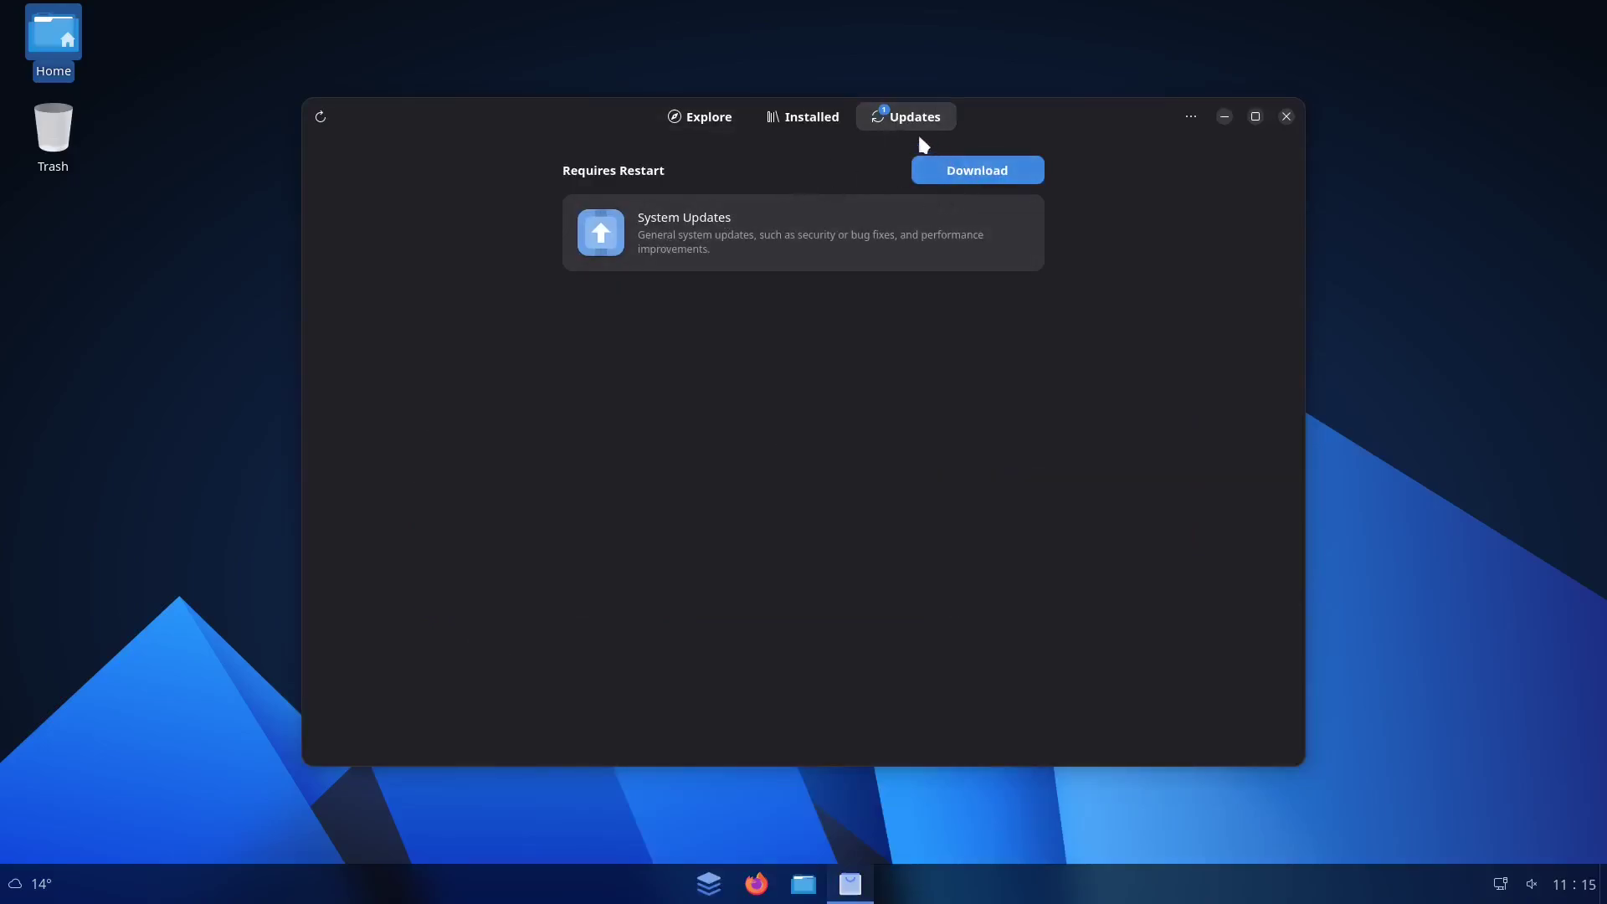
left_click(1287, 117)
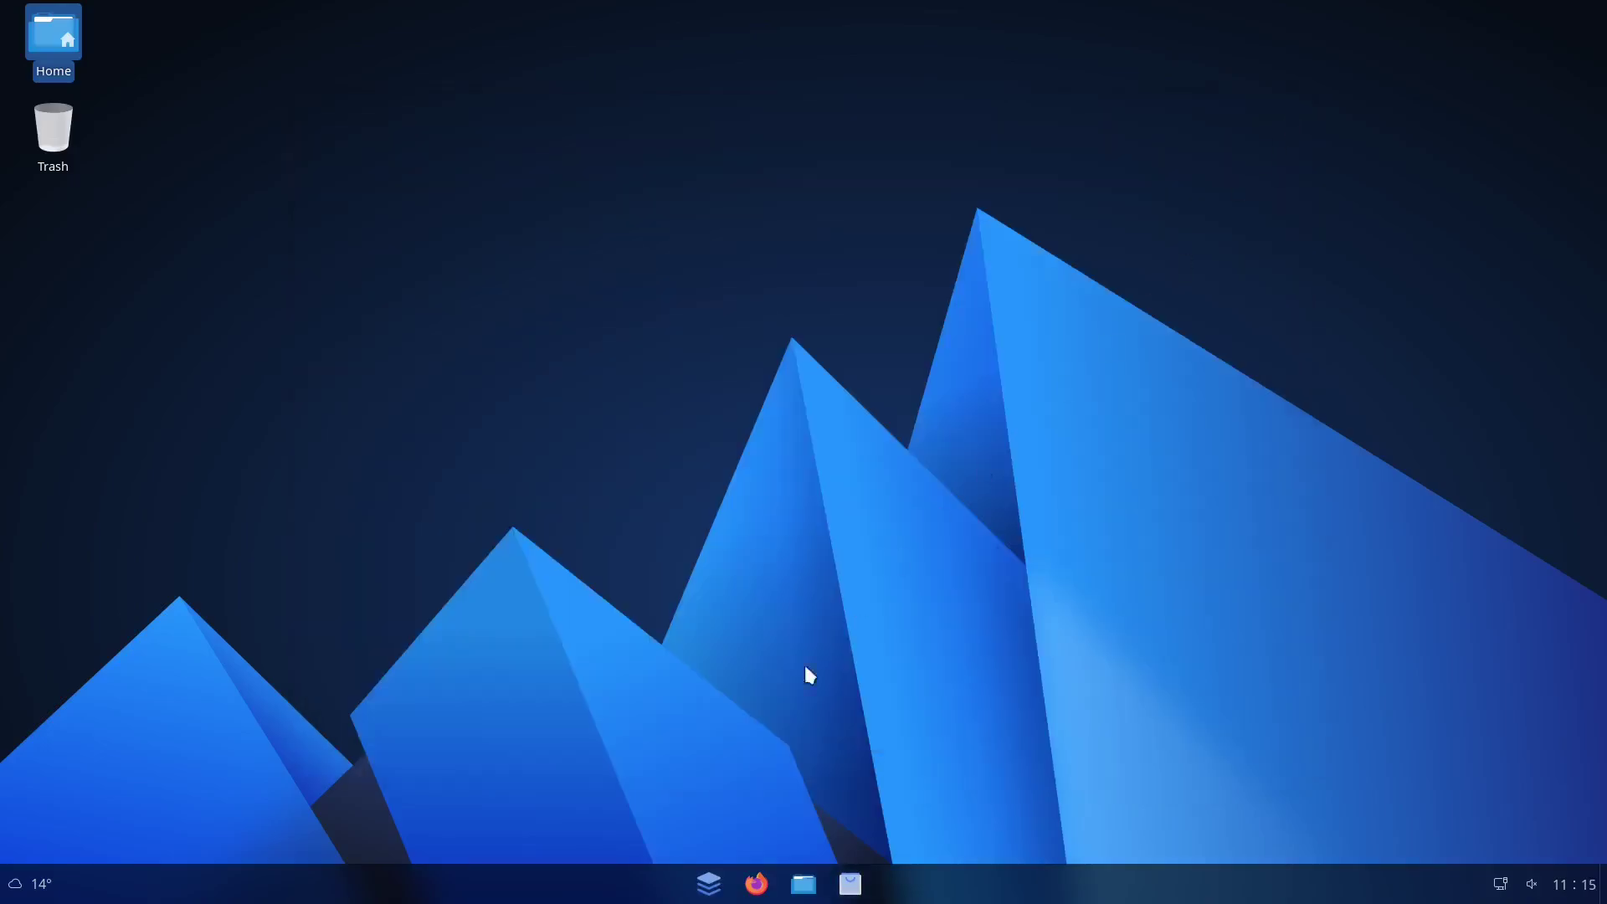
left_click(32, 884)
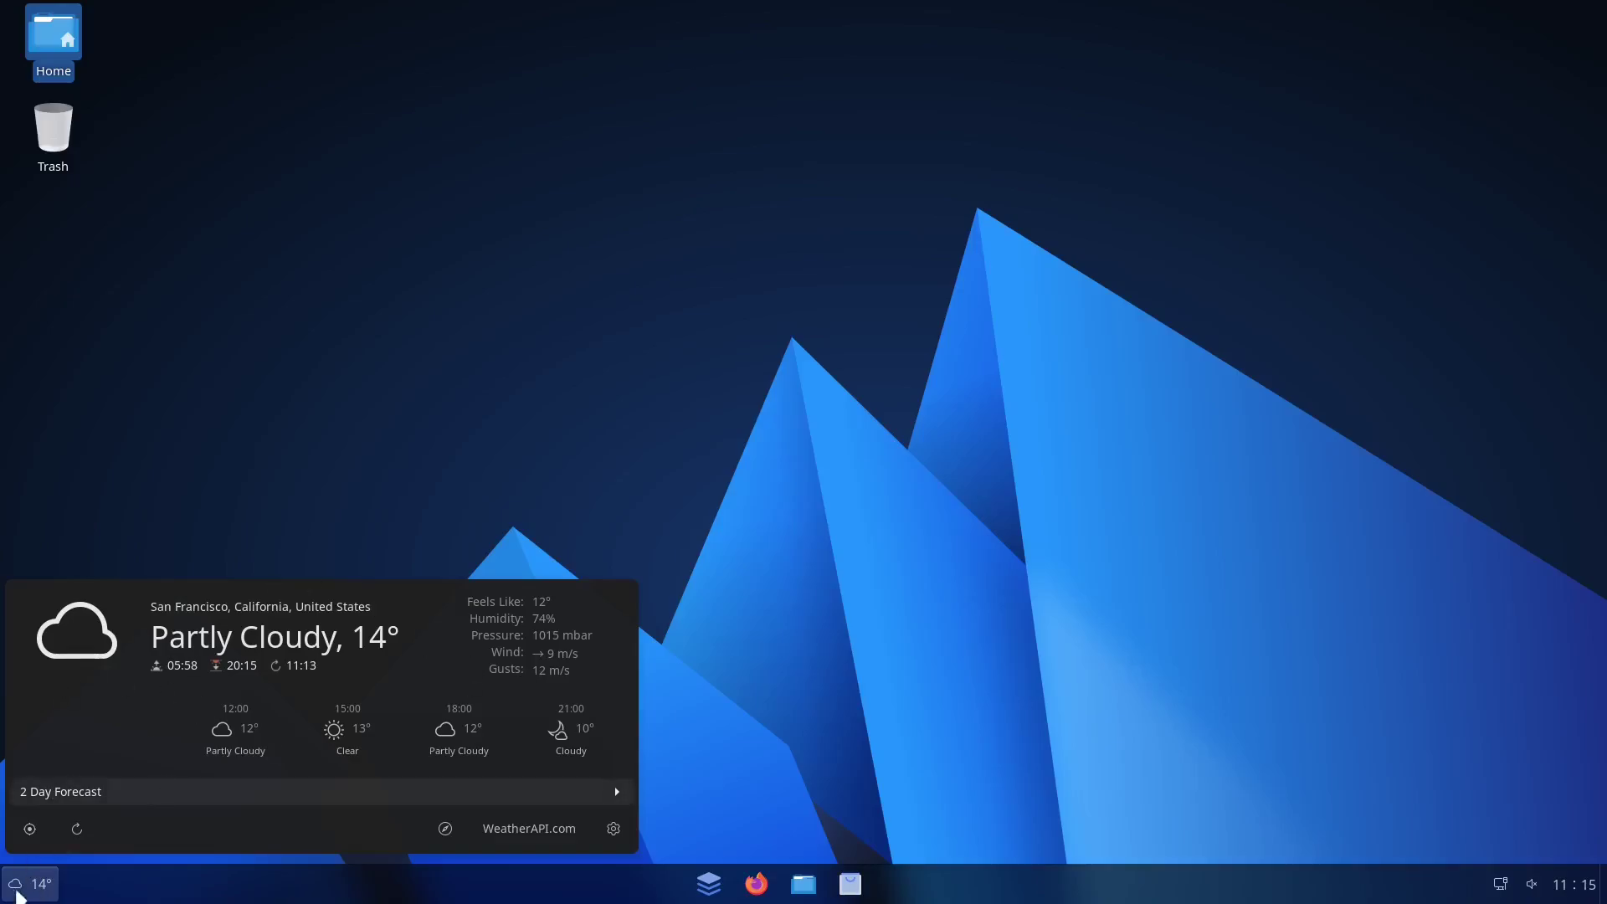
left_click(17, 889)
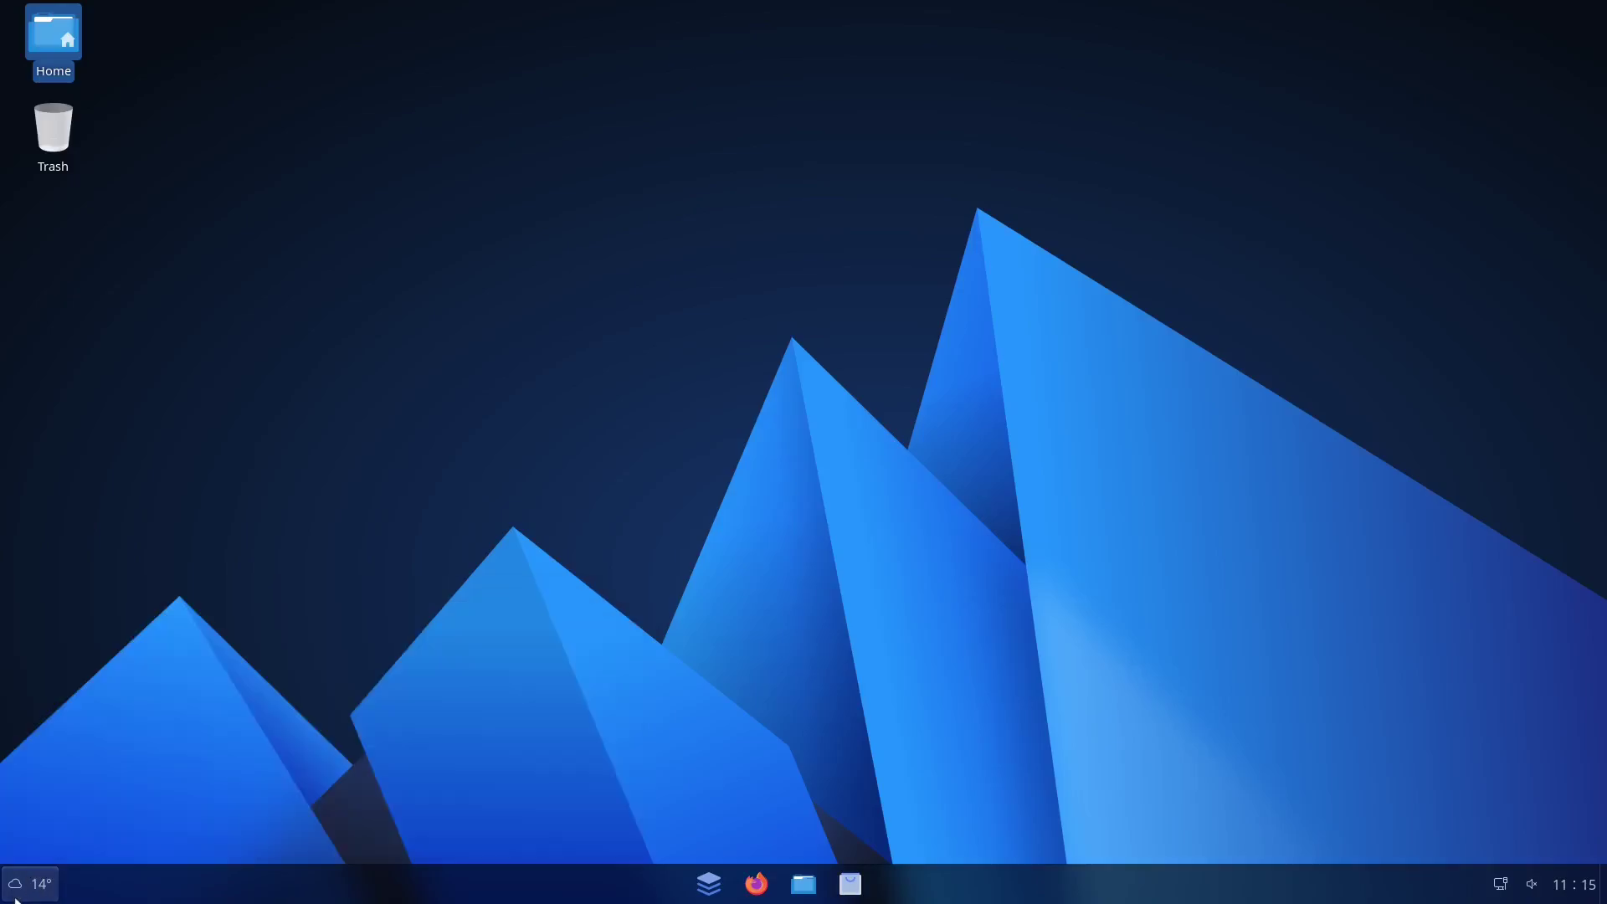
left_click(851, 884)
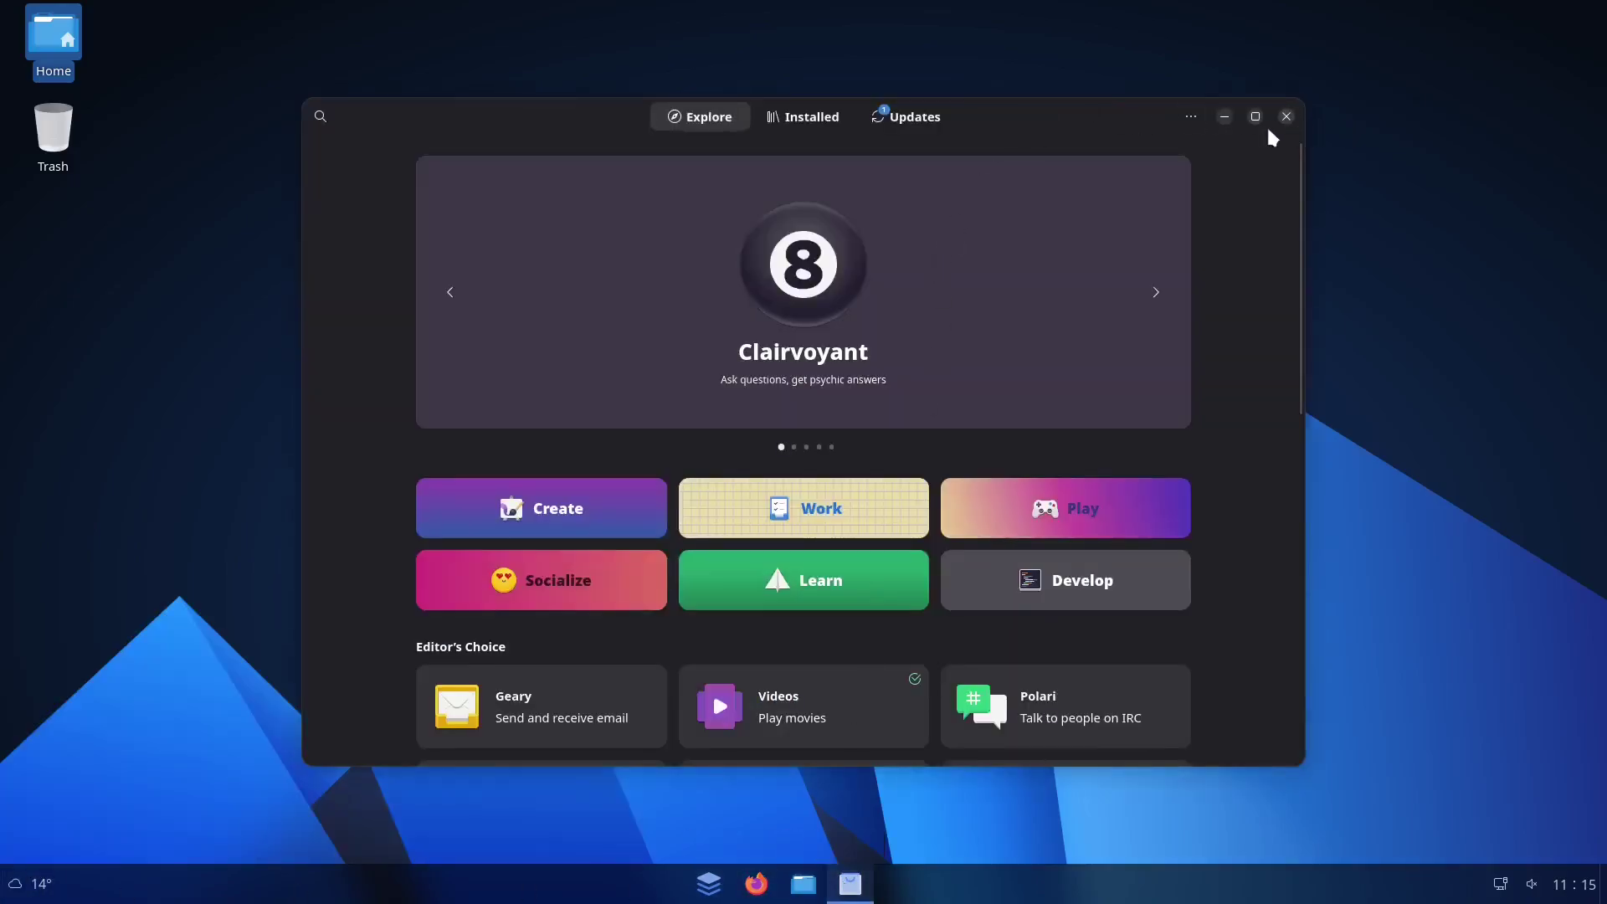
left_click(1287, 116)
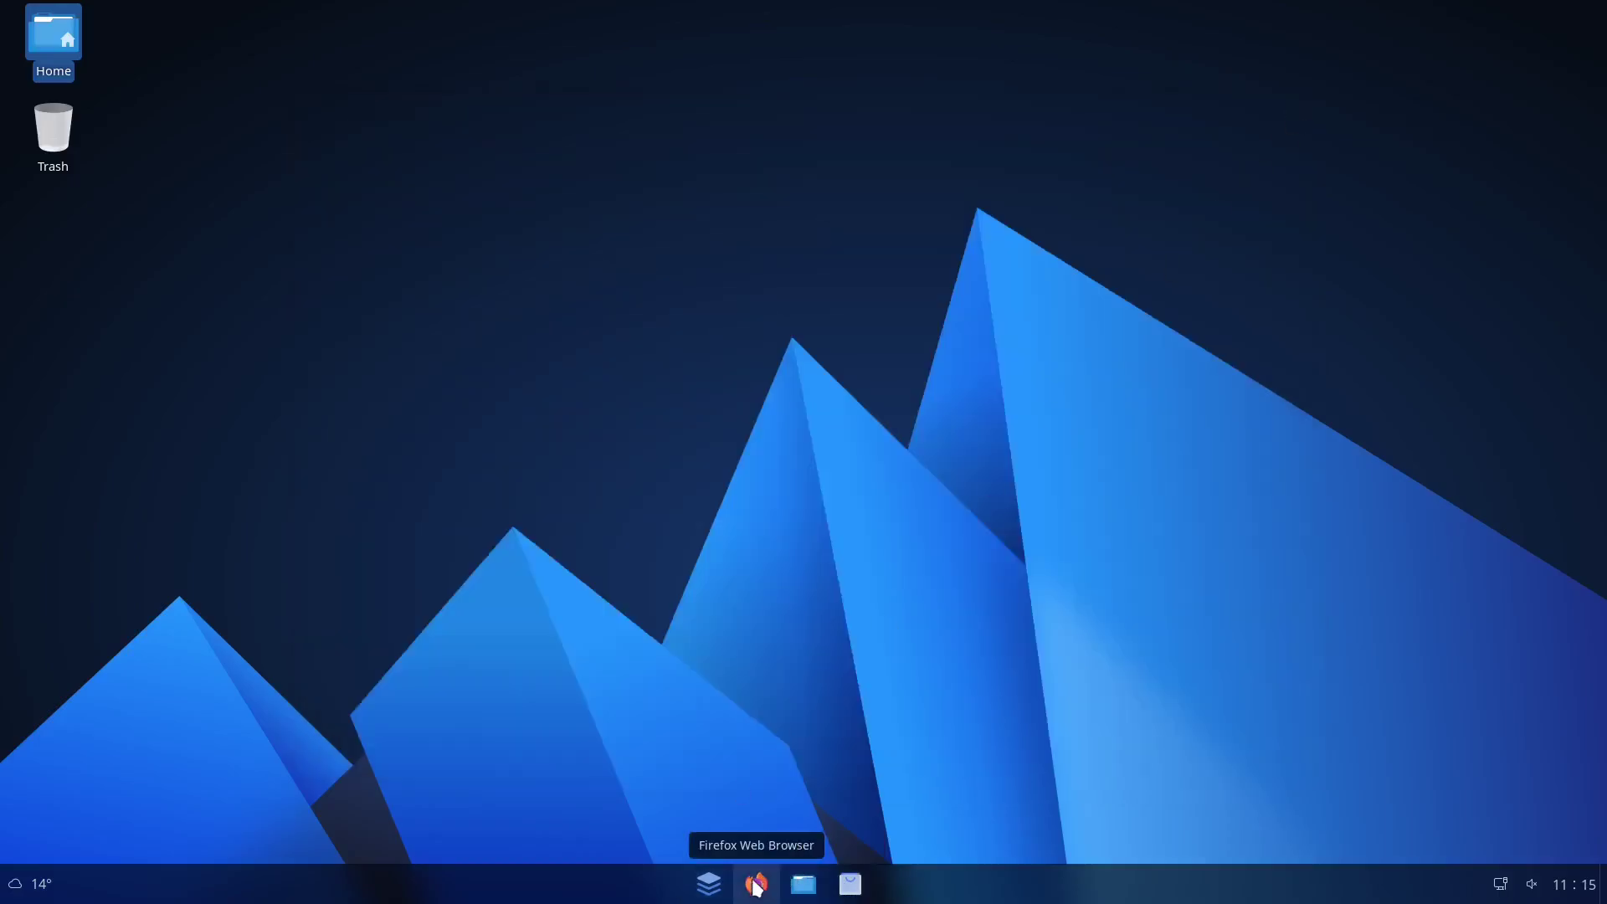
left_click(712, 889)
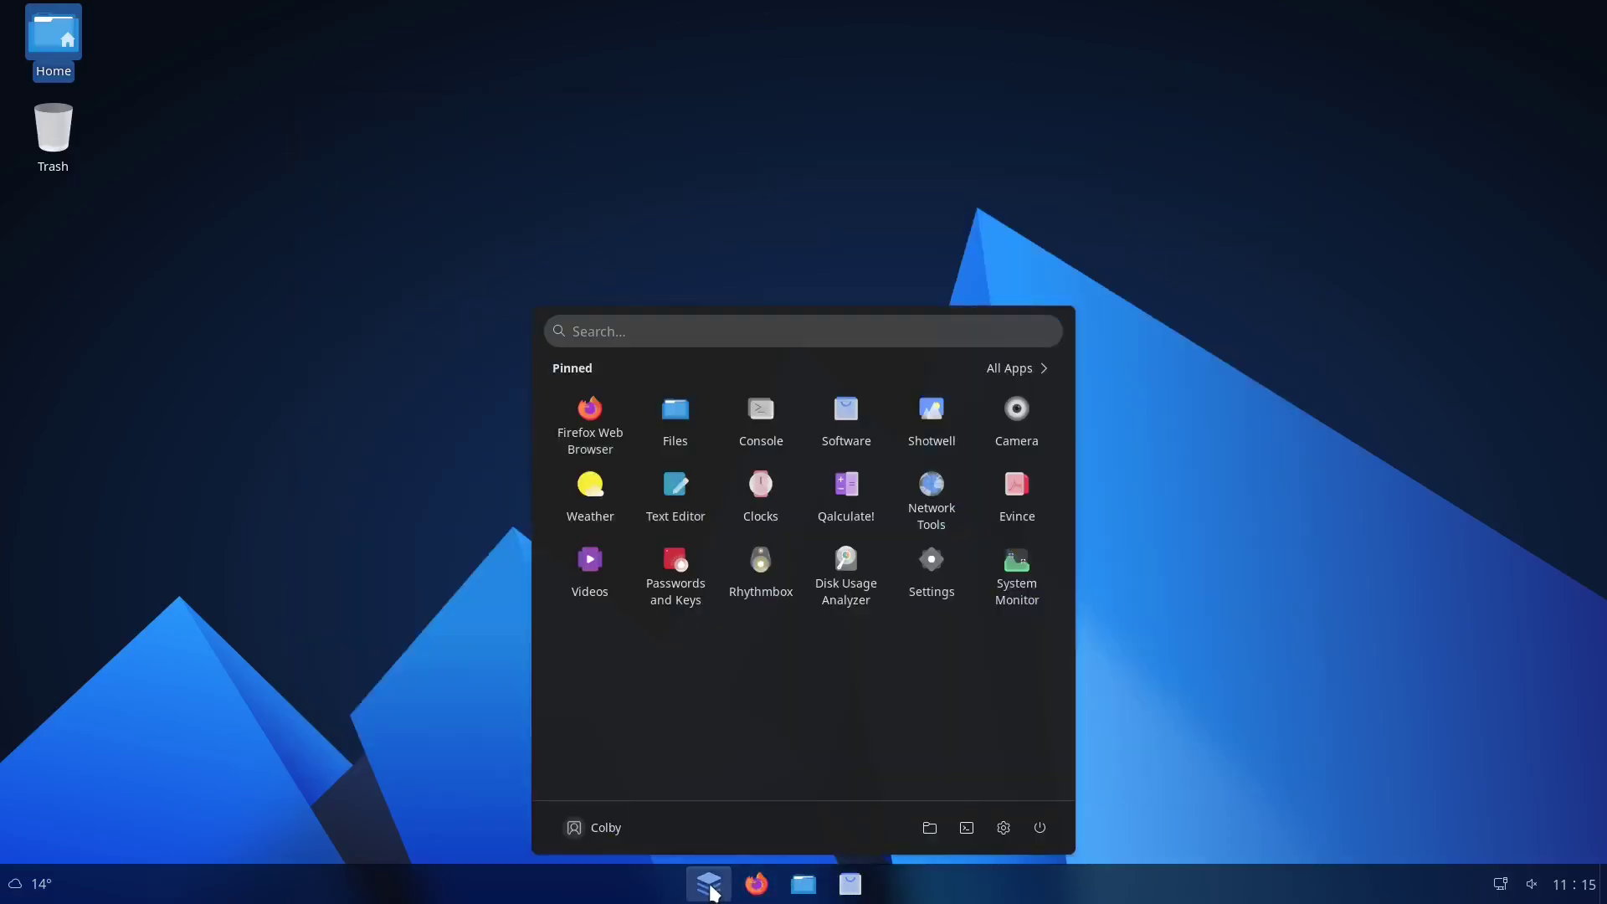
Open Console and print /etc/apt/sources.list with cat
left_click(758, 410)
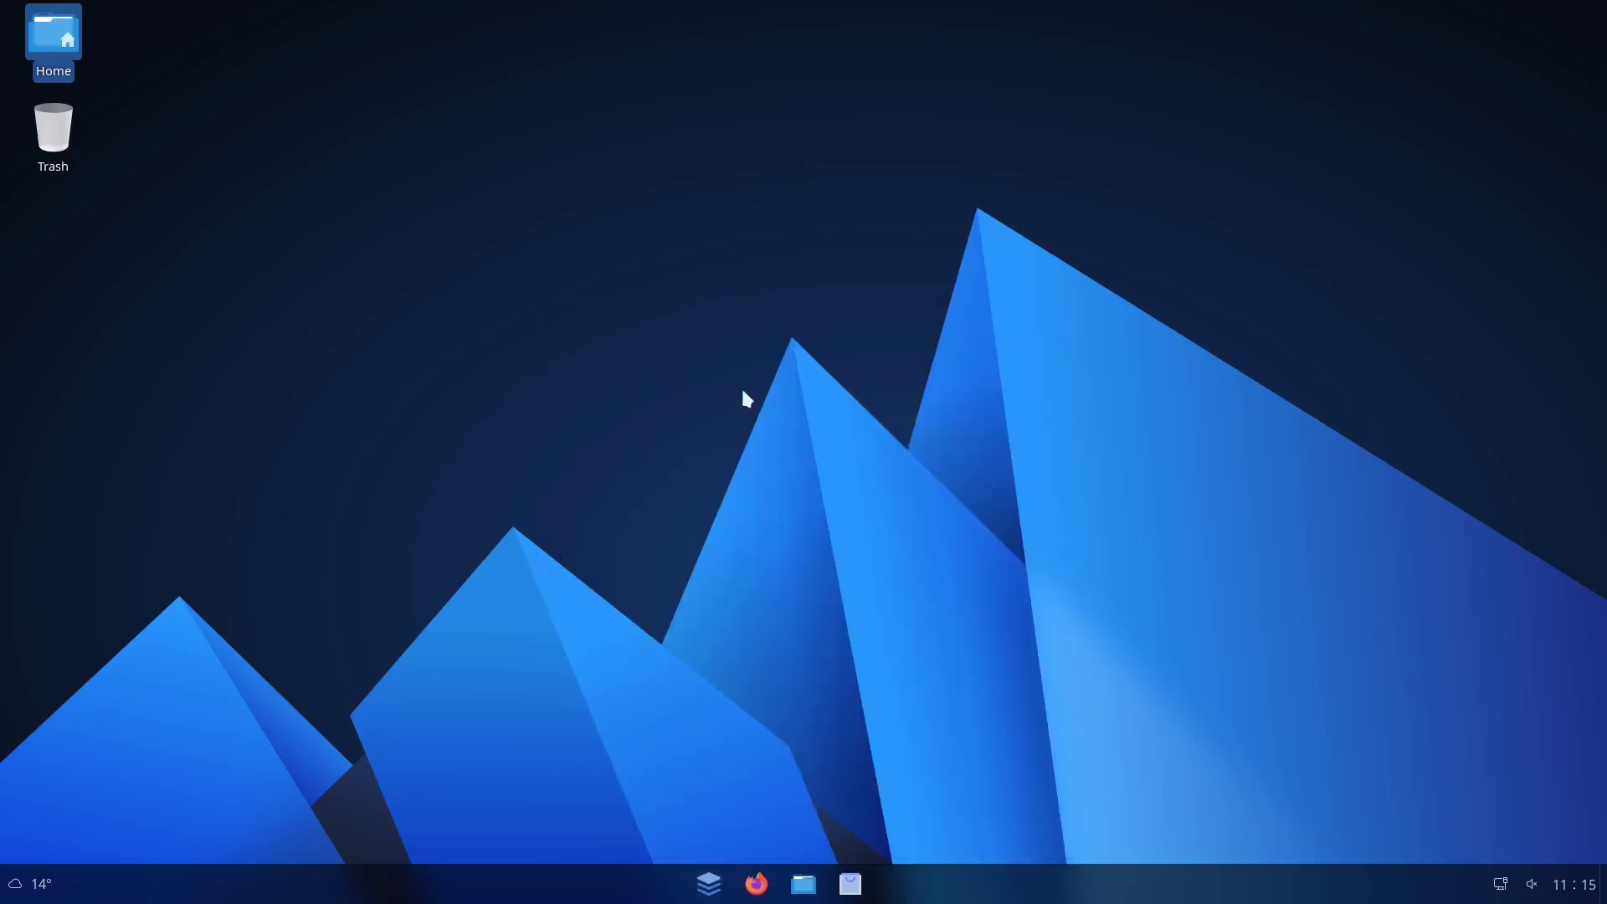
type("ca")
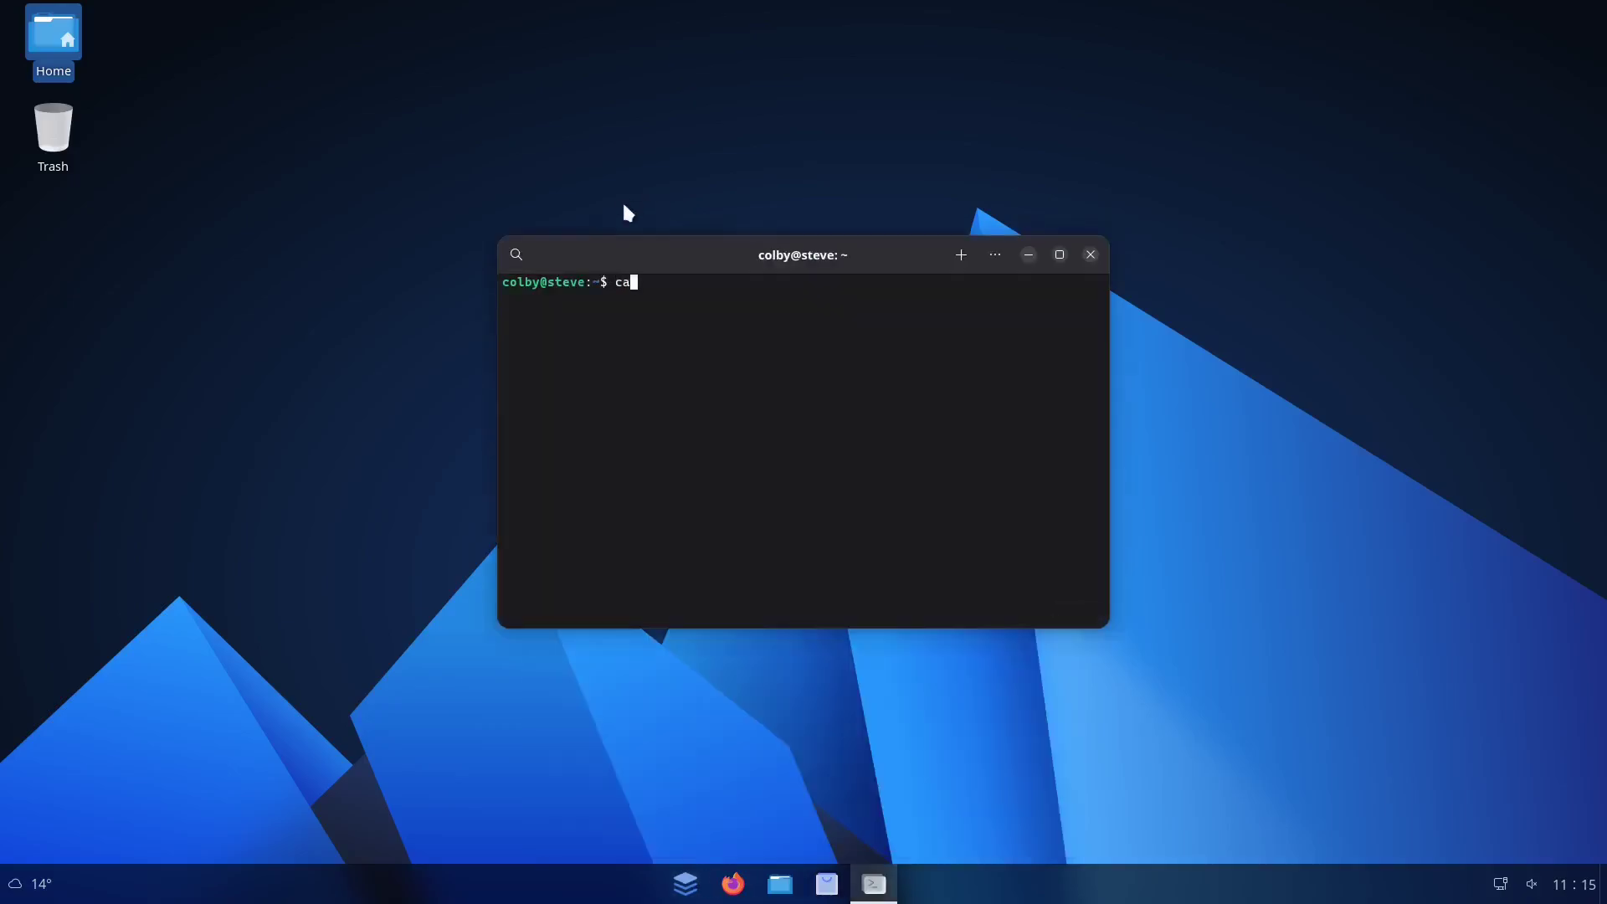
type("t /etc/at")
key("BackSpace")
type("pt/sources.list")
key("Return")
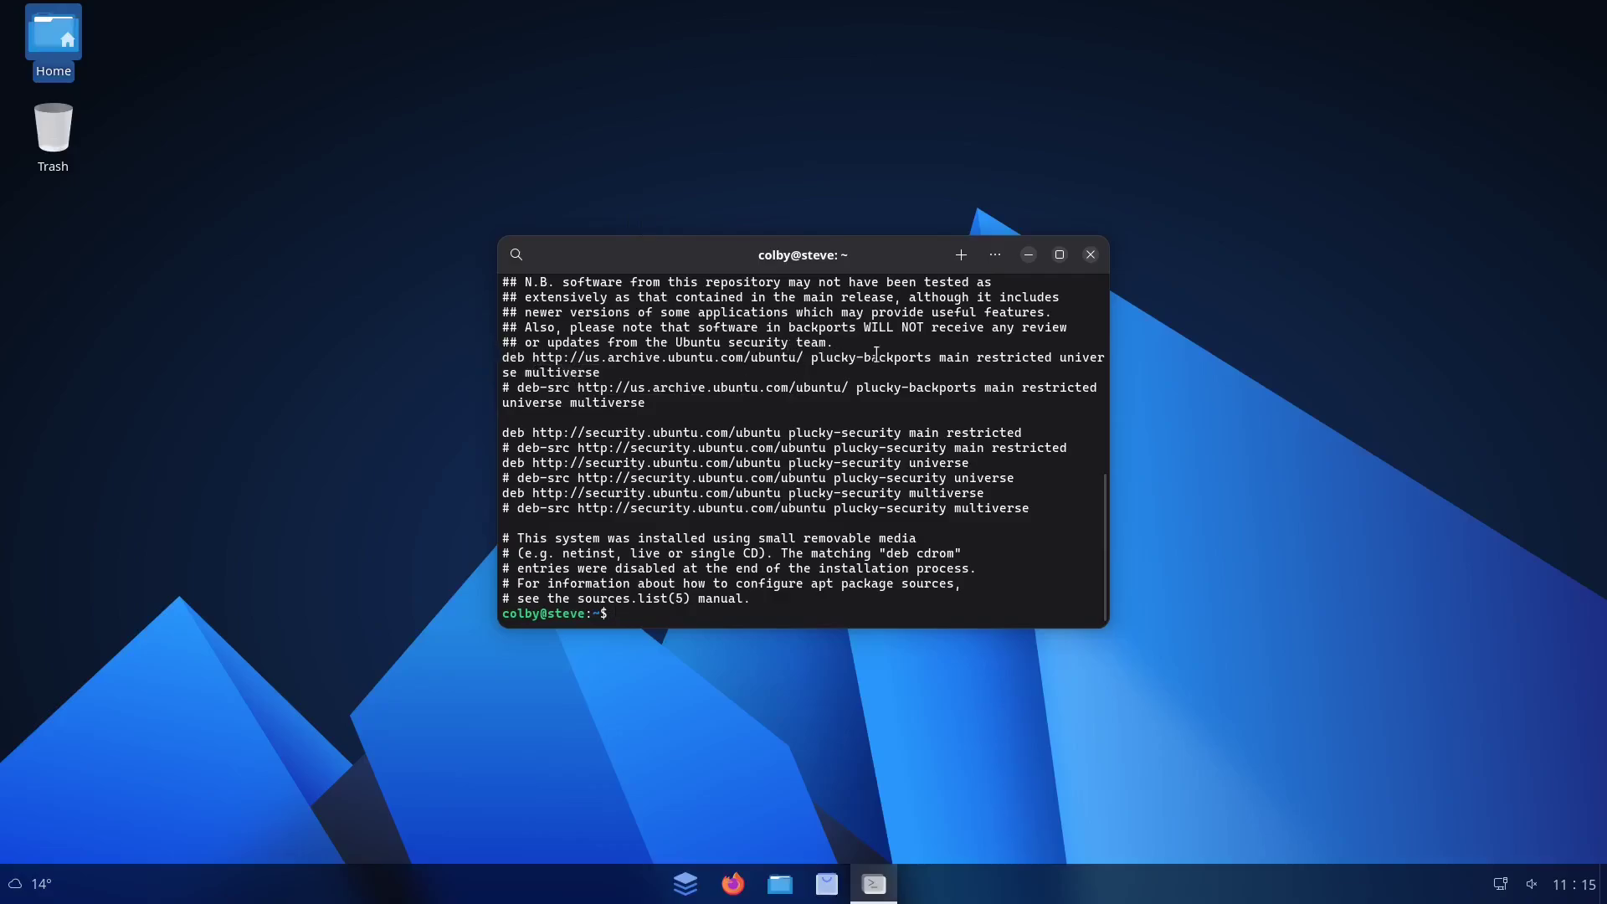
scroll(878, 395, "up", 15)
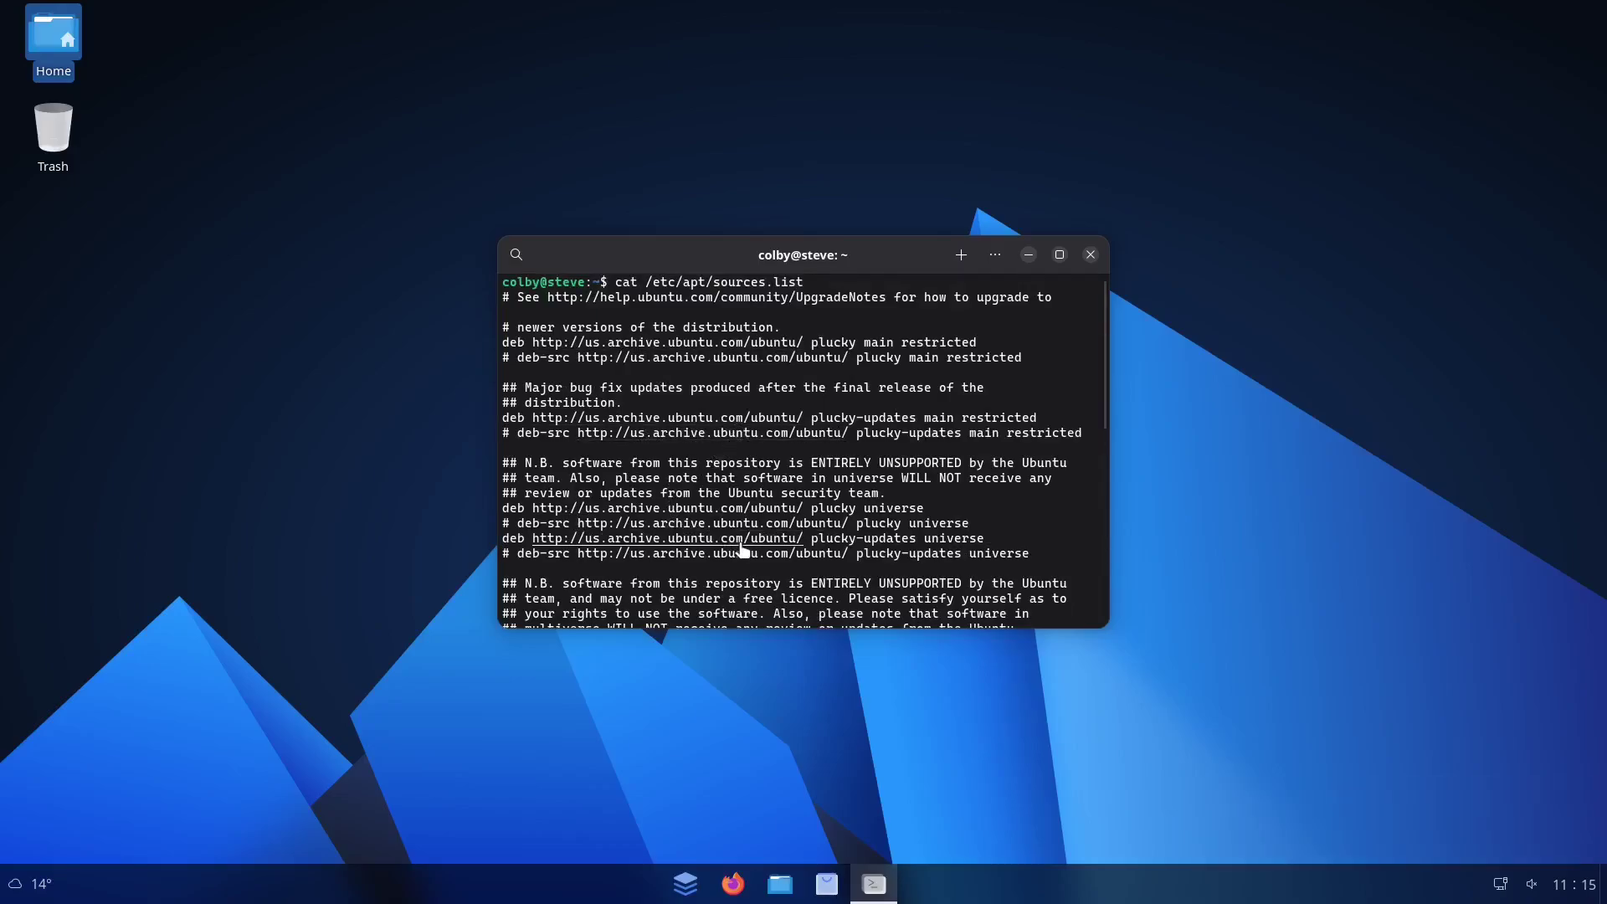
scroll(687, 490, "down", 2)
scroll(687, 490, "down", 2)
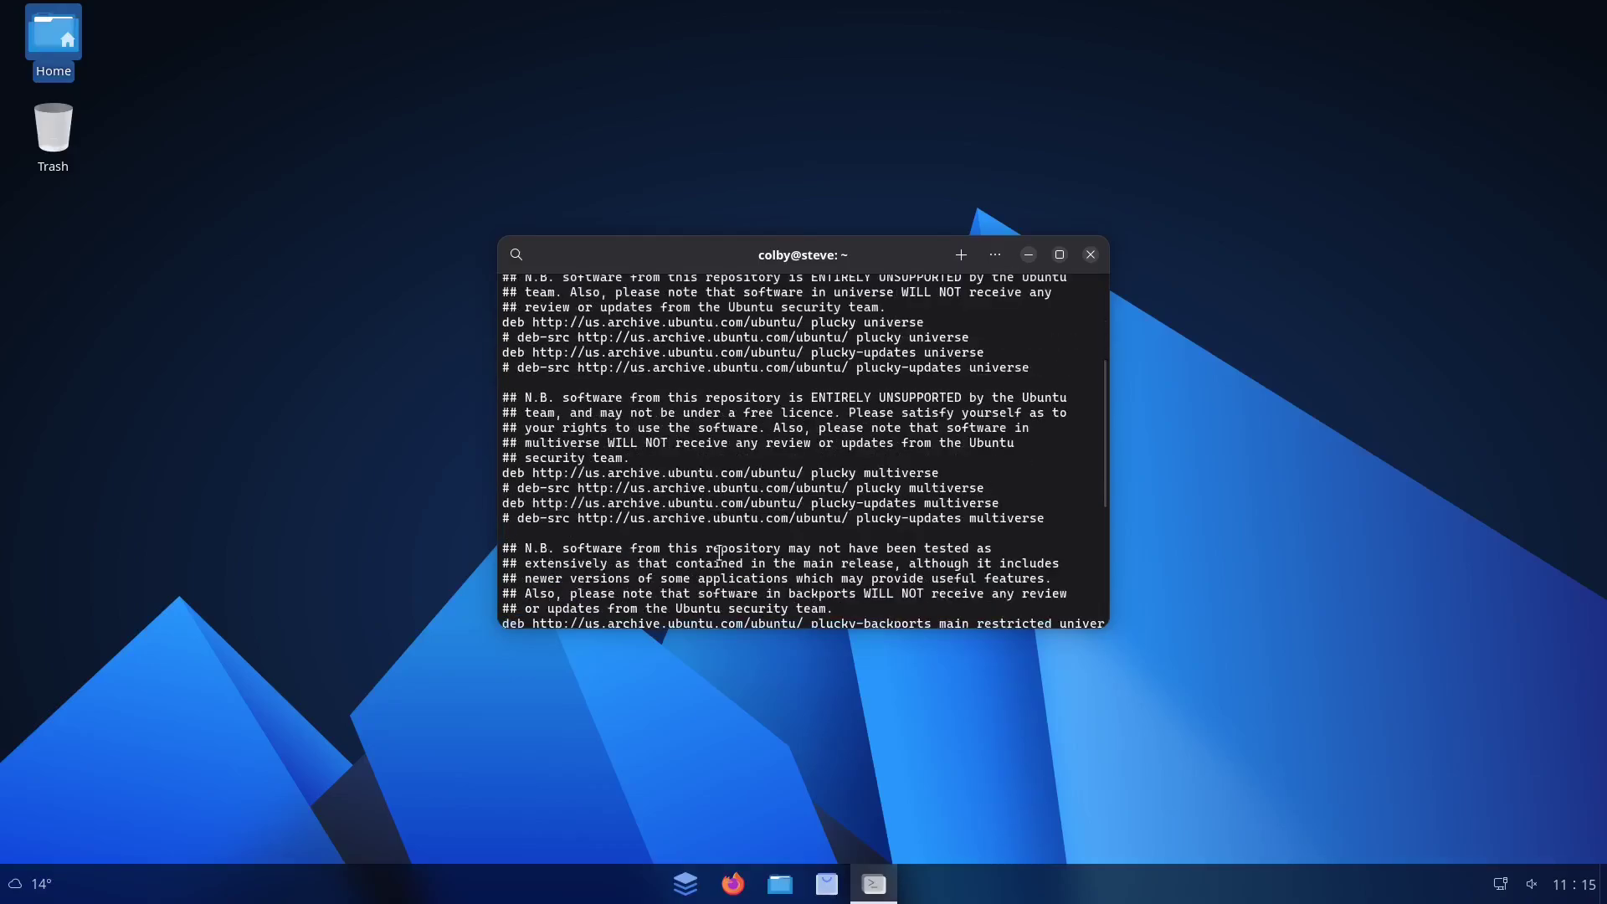
scroll(728, 557, "down", 4)
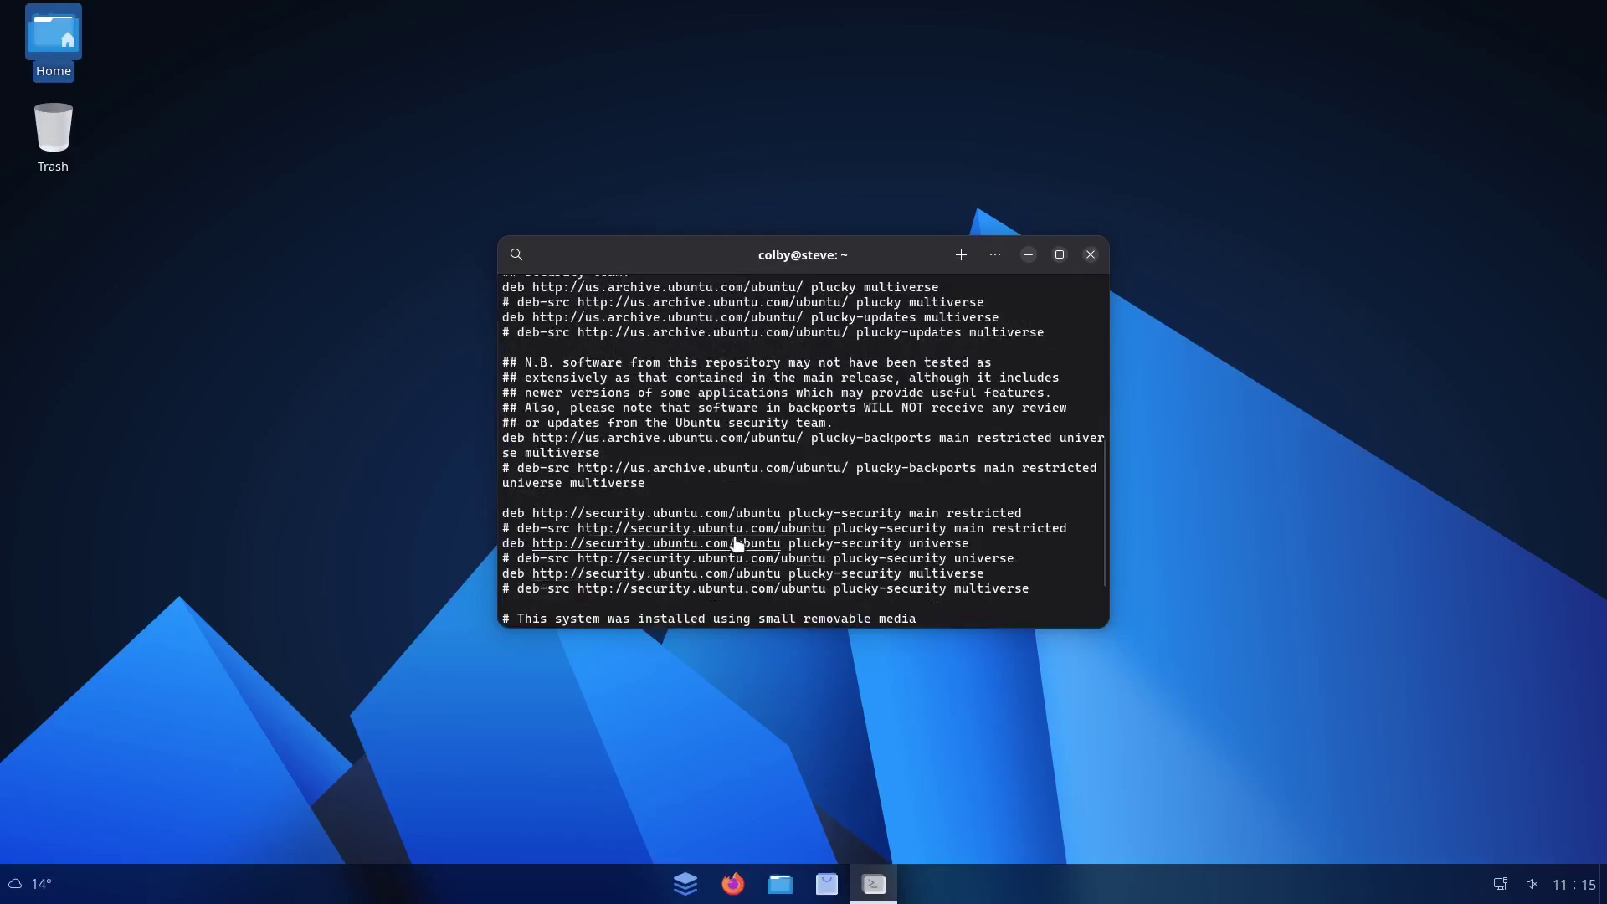
scroll(732, 556, "down", 2)
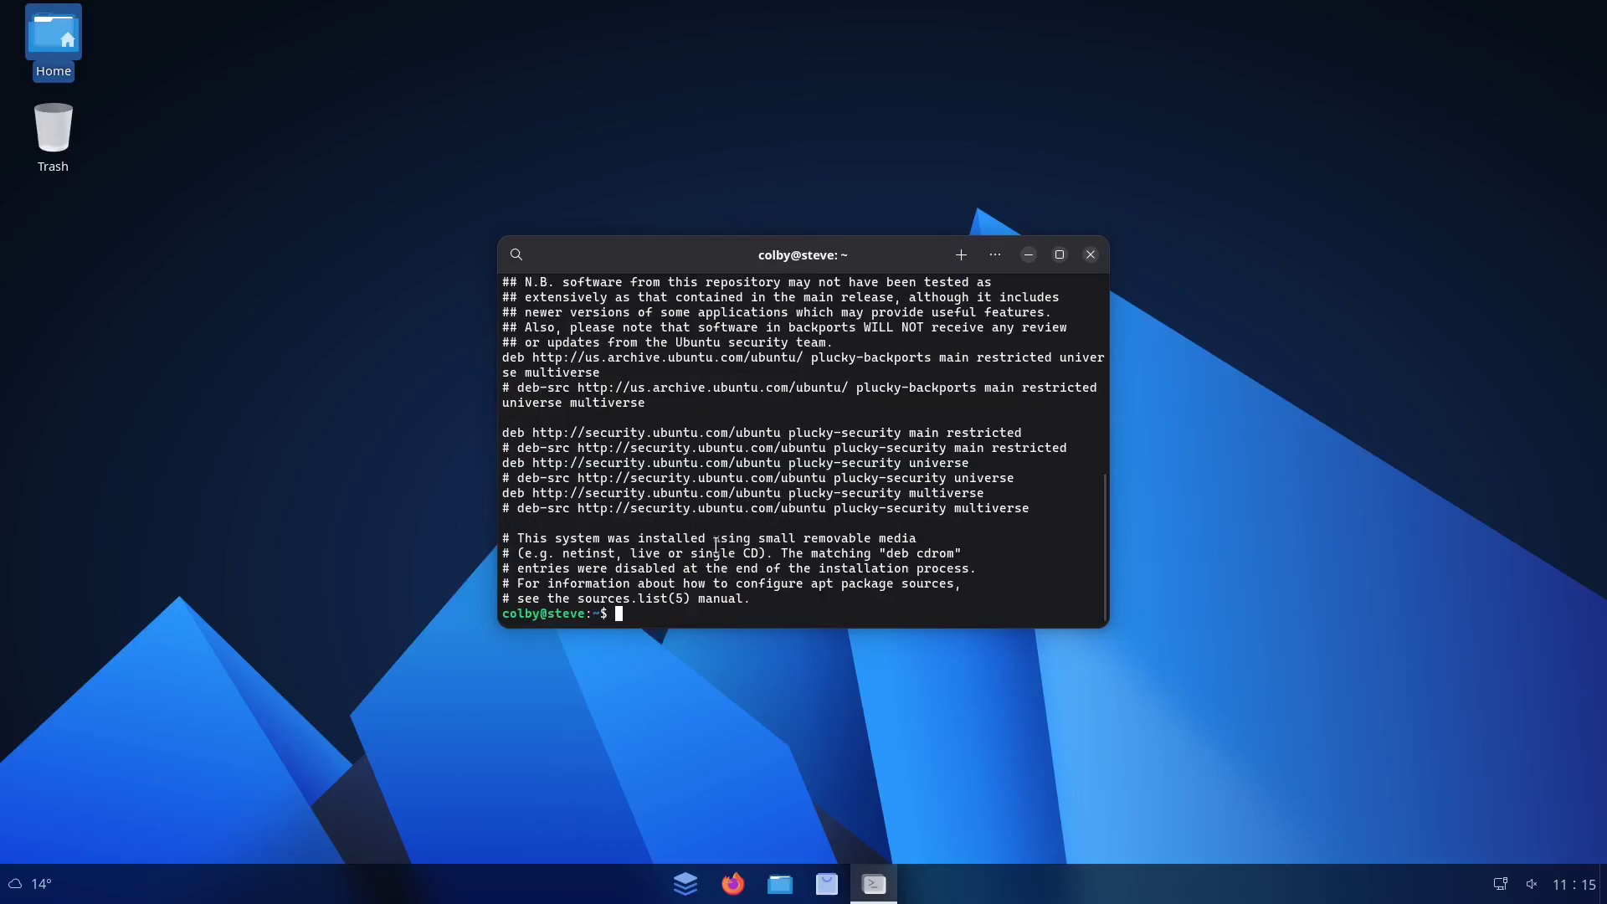
Move into /etc/apt and list its contents, sources.list and the sources.list.d folder
type("ls")
key("Return")
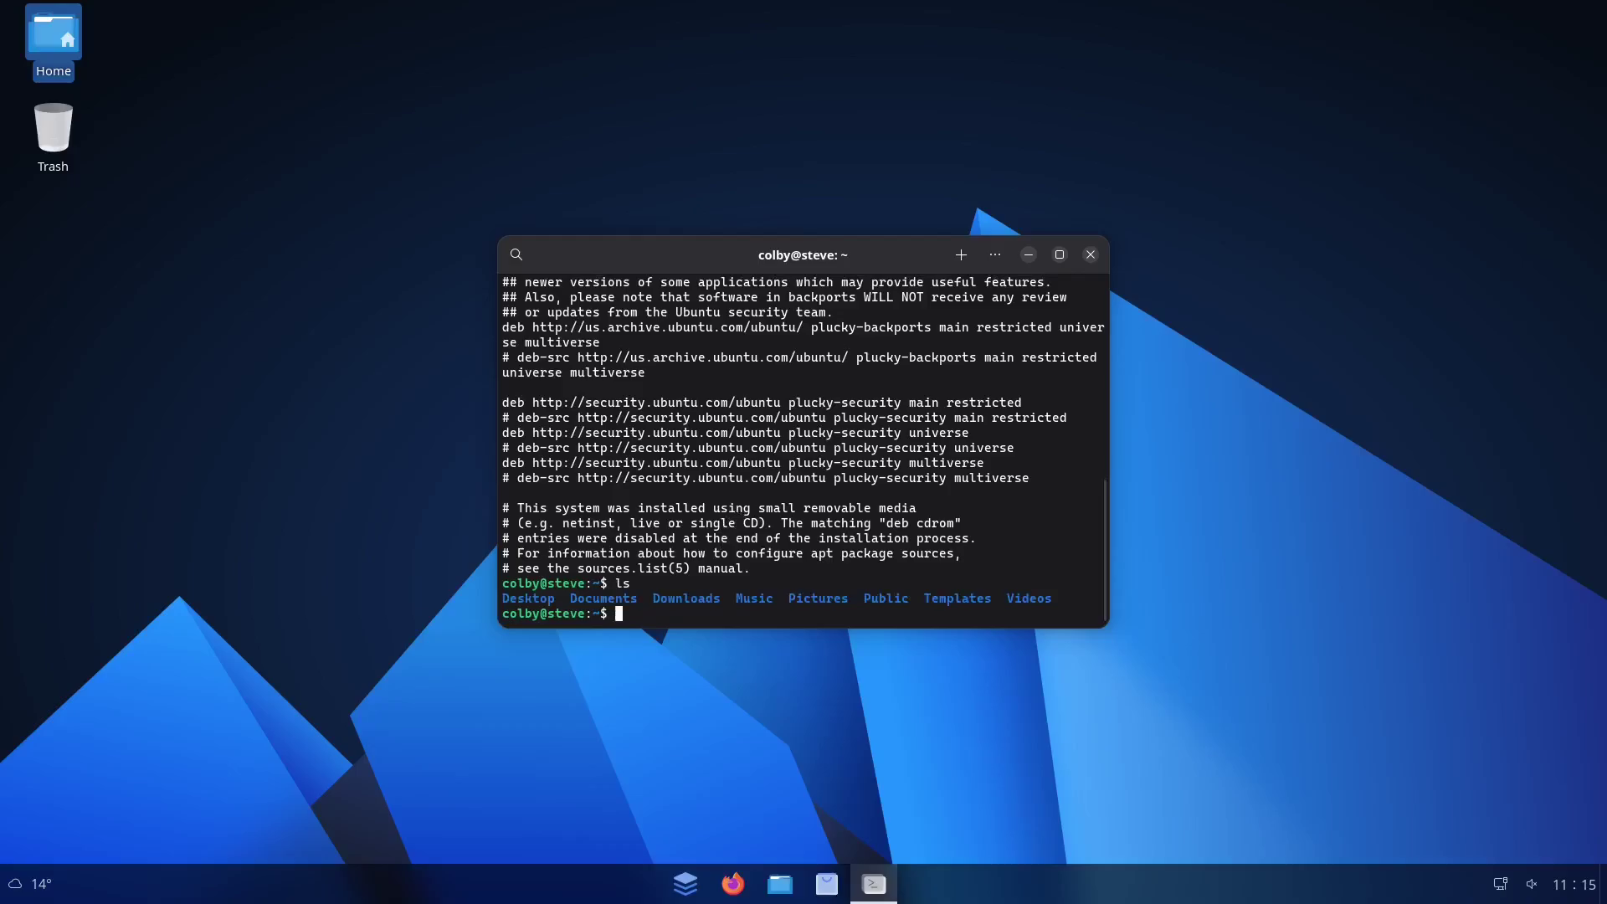
type("cd /etc/apt/")
key("Return")
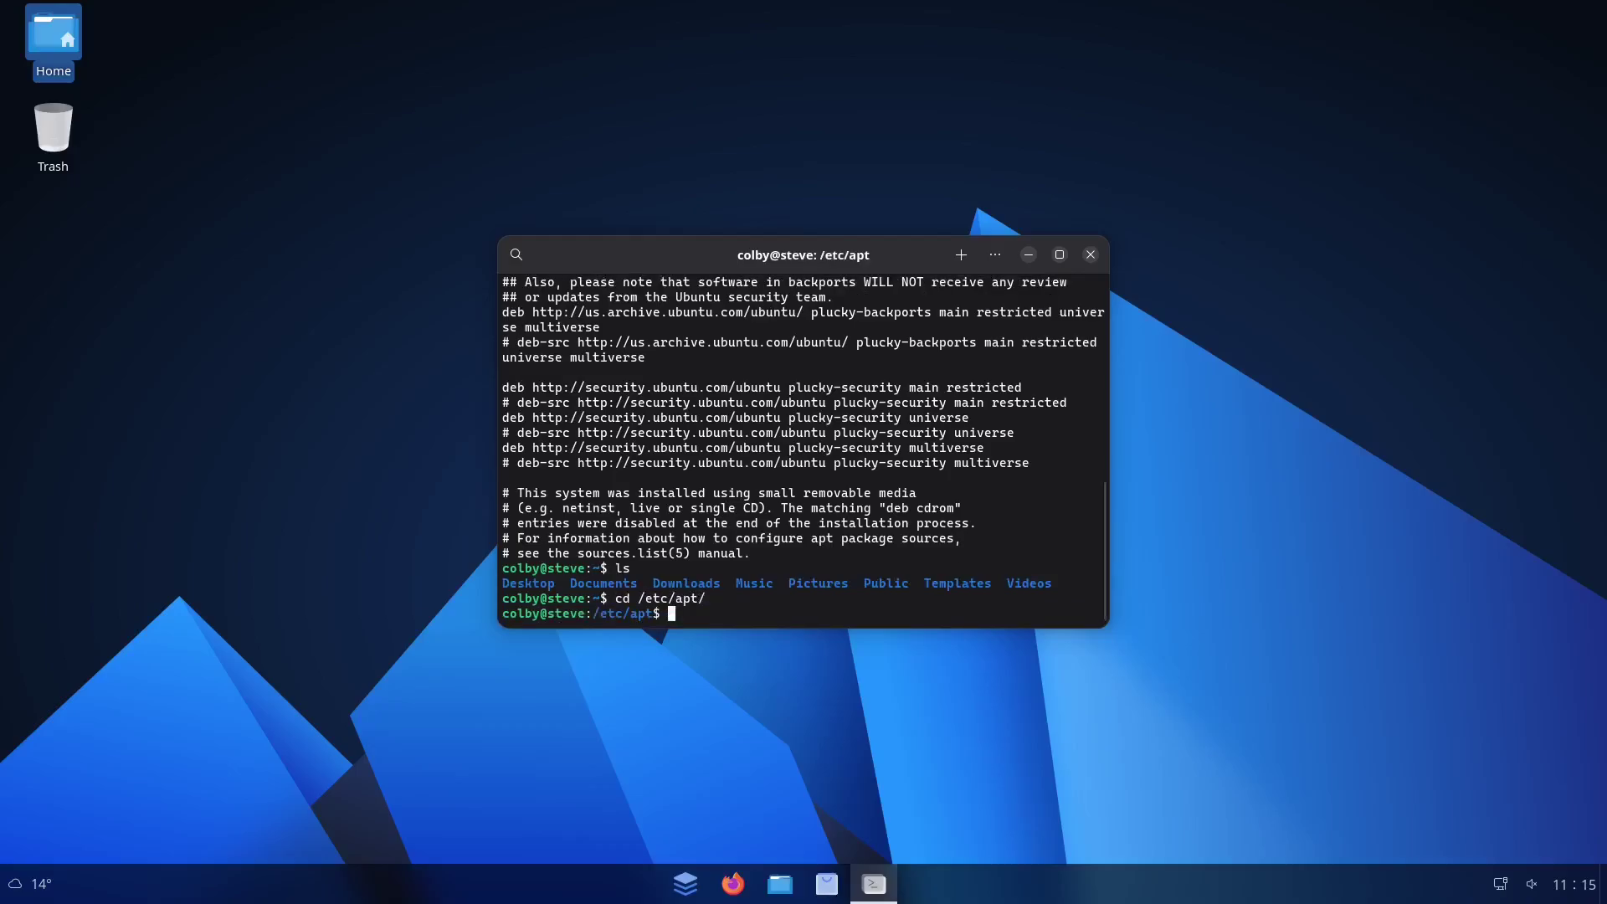
type("ls")
key("Return")
type("ls s")
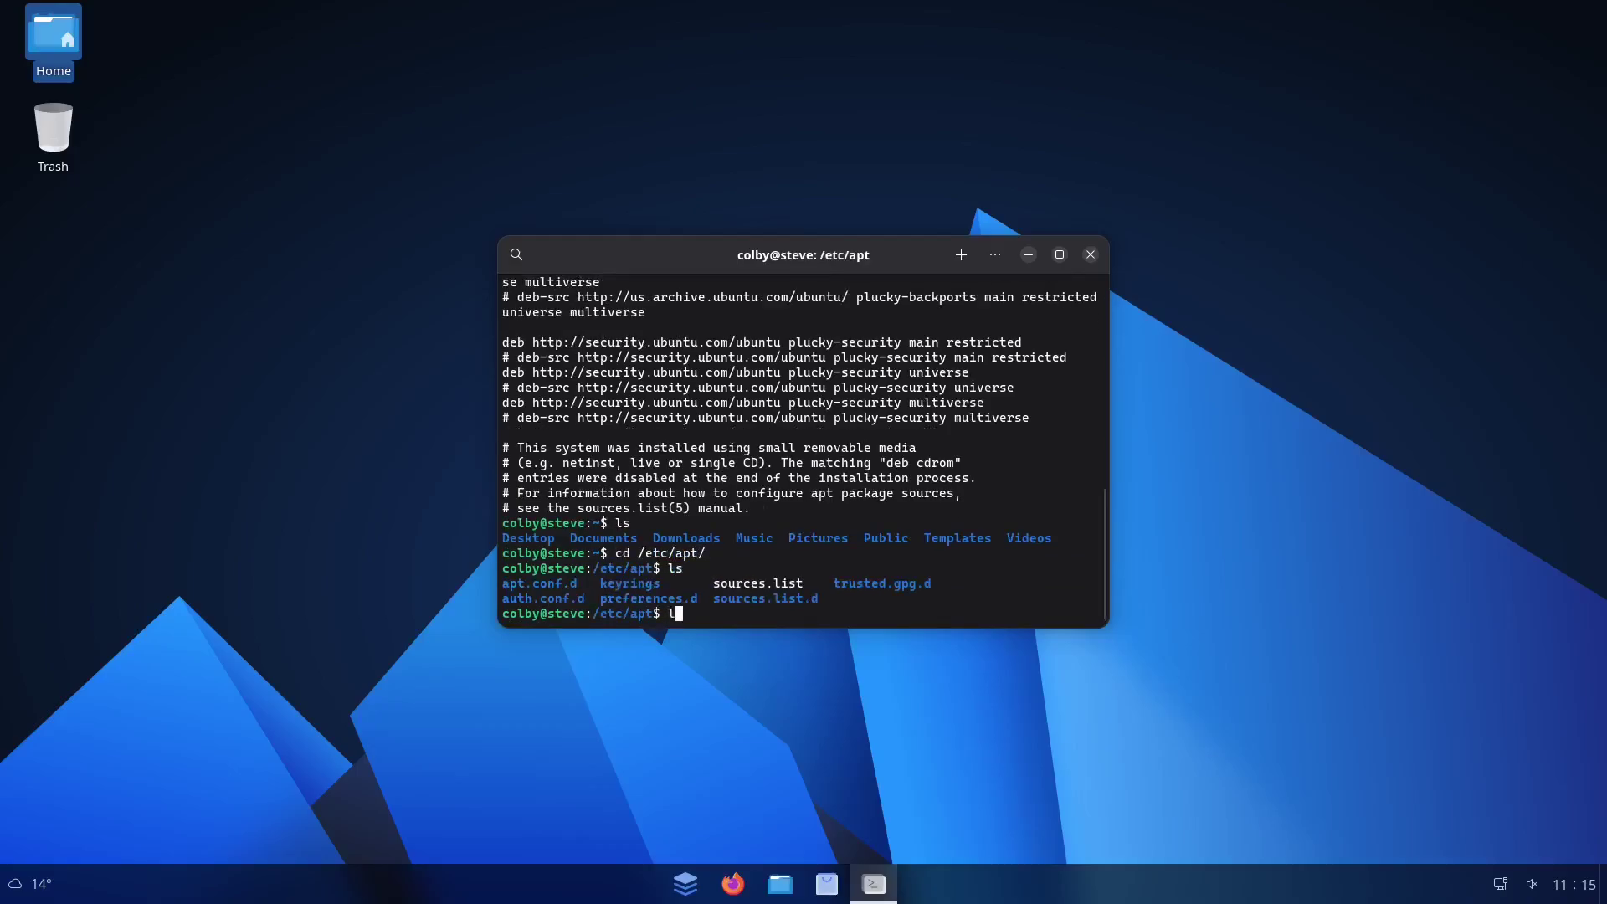
key("Tab")
key("Return")
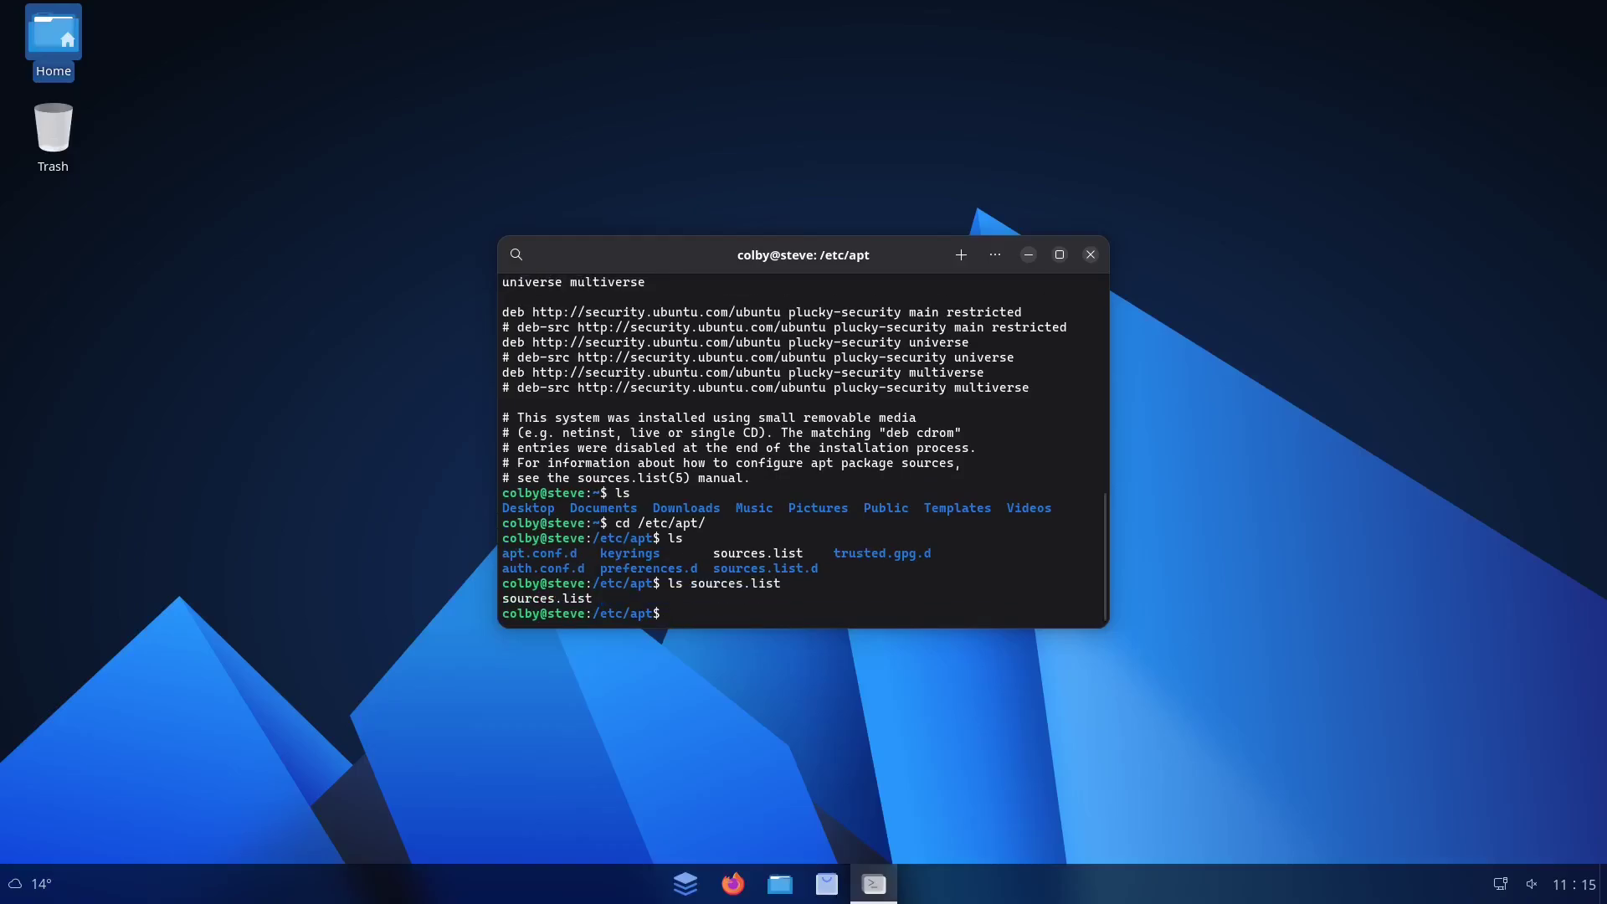
type("ls so")
key("Tab")
type(".d/")
key("Return")
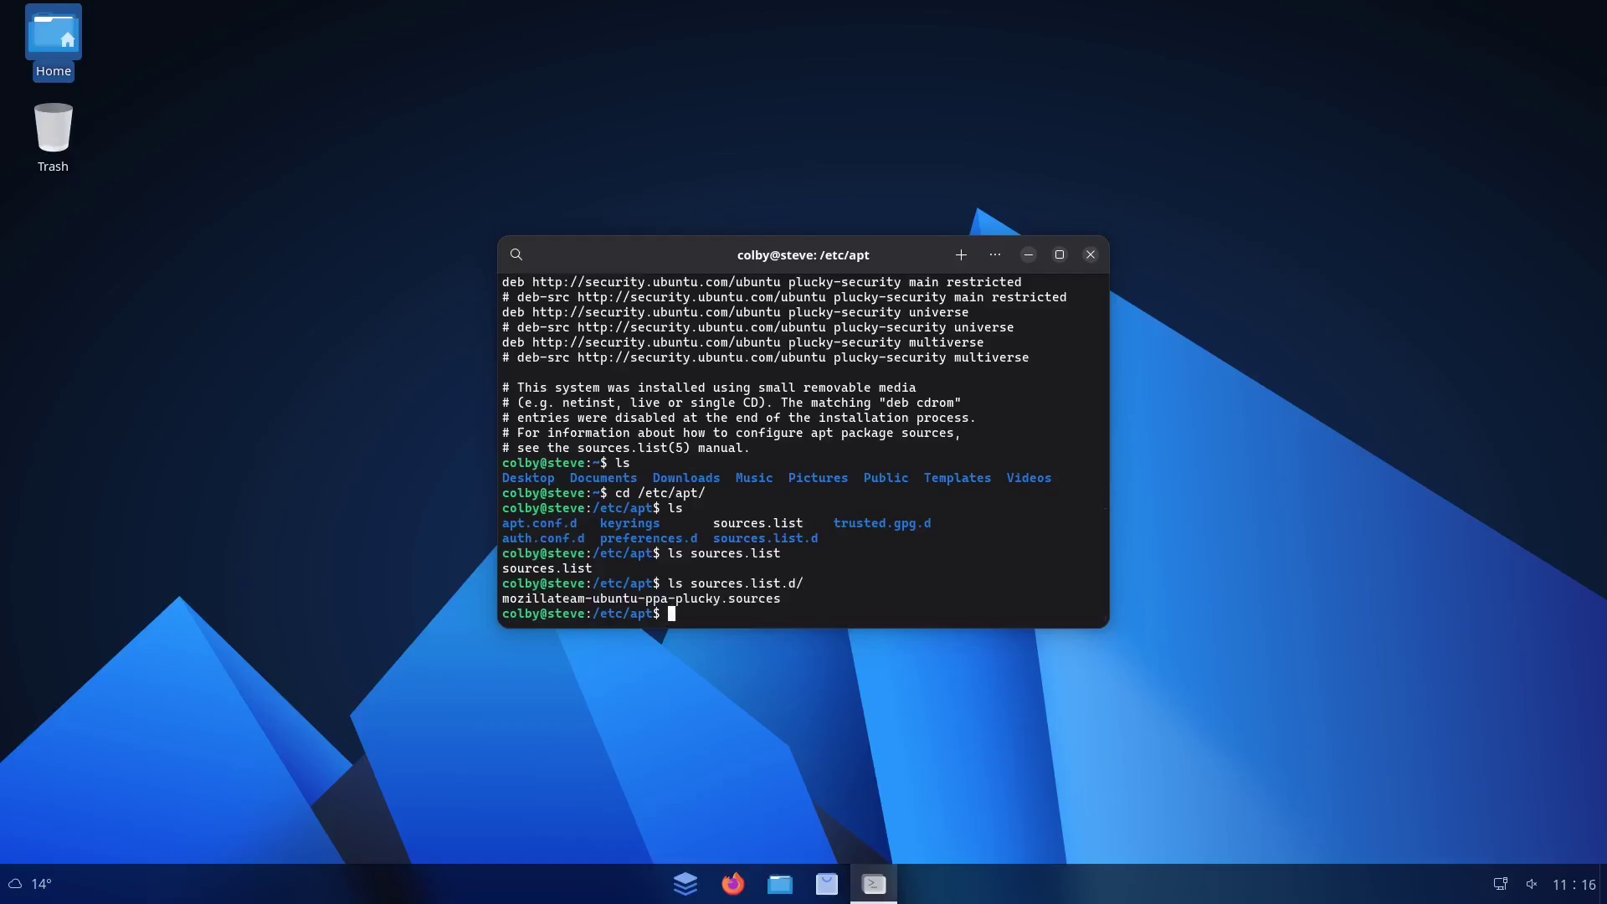
Enter sources.list.d, print the mozillateam plucky PPA sources file, then return to /etc/apt
type("cd so")
key("Tab")
key("Return")
type("ls")
key("Return")
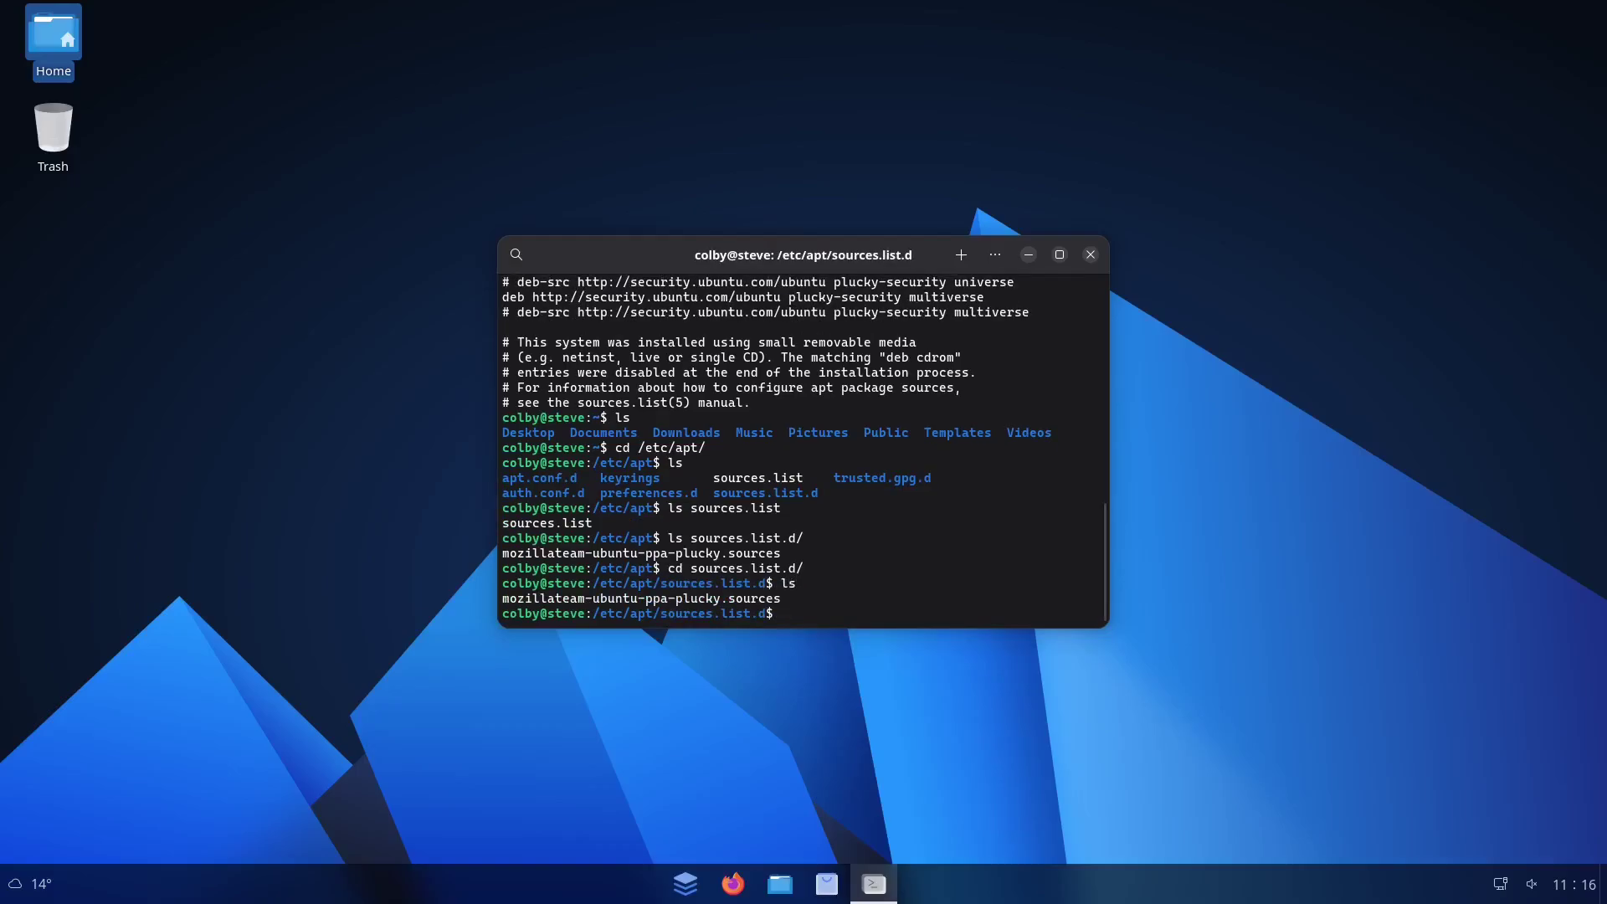
type("cat moz")
key("Tab")
key("Return")
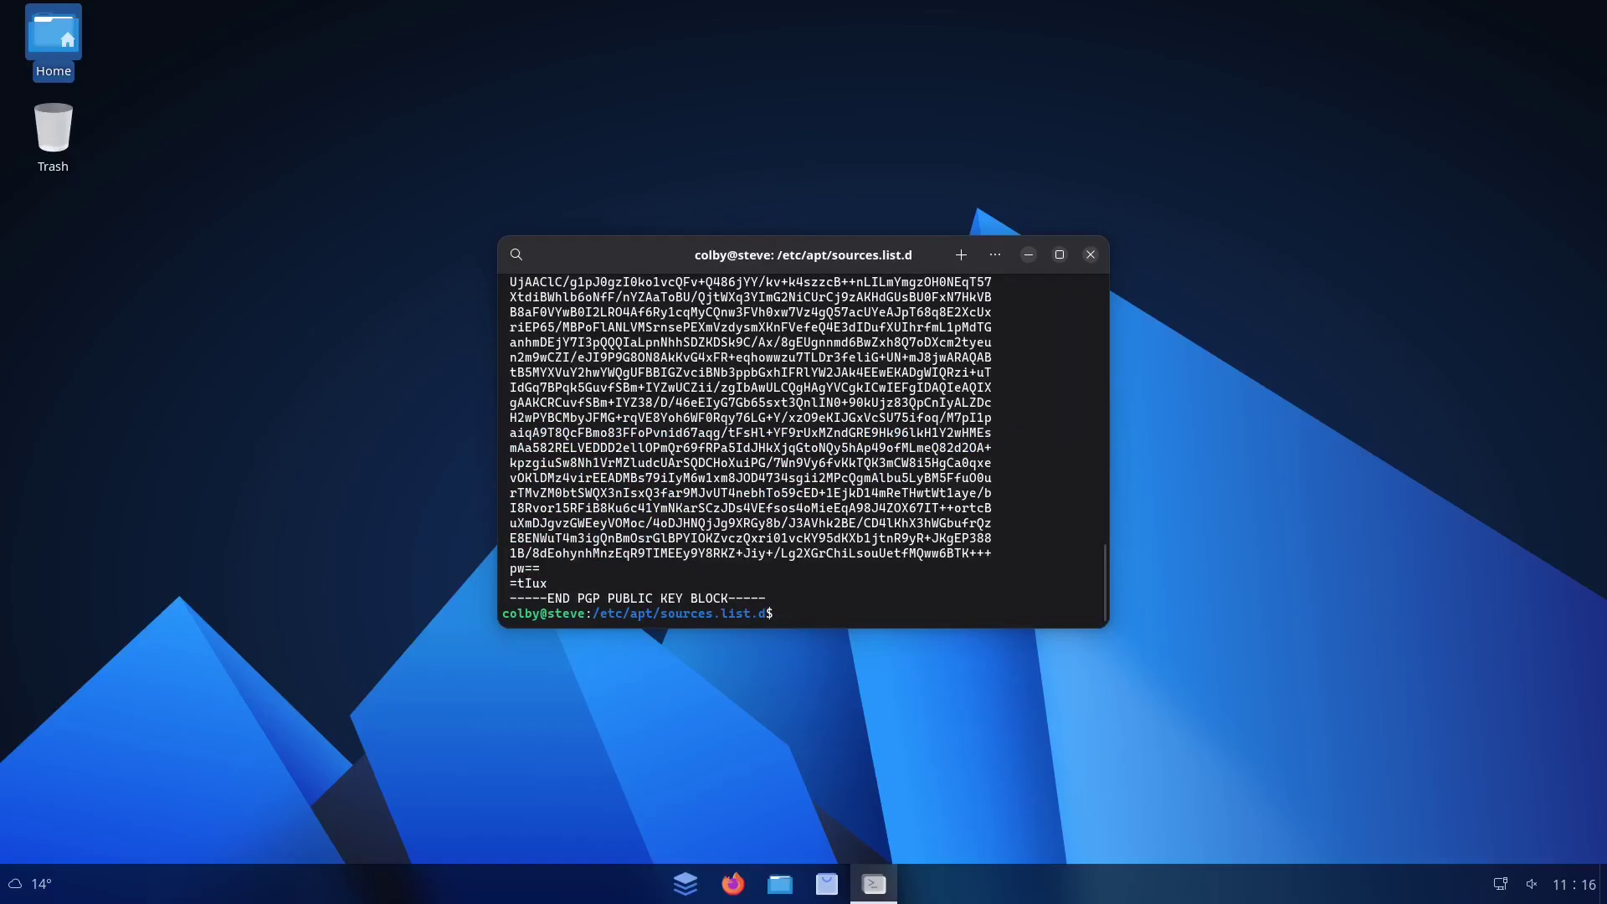
key("ctrl+l")
type("ls")
key("Return")
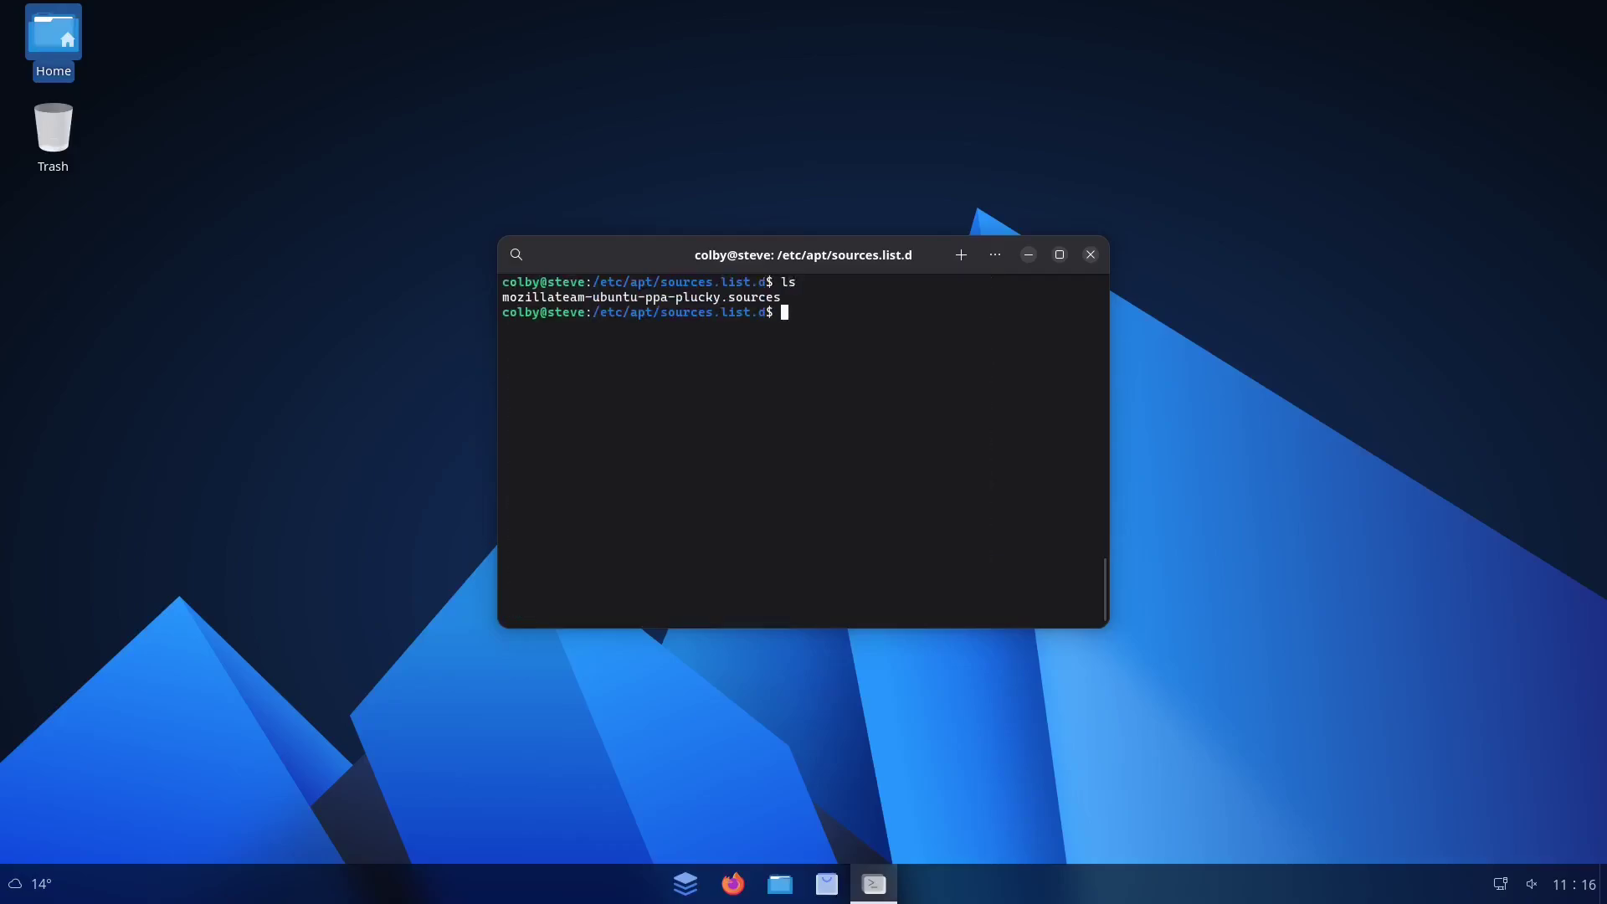
type("cd ..")
key("Return")
type("ls")
key("Return")
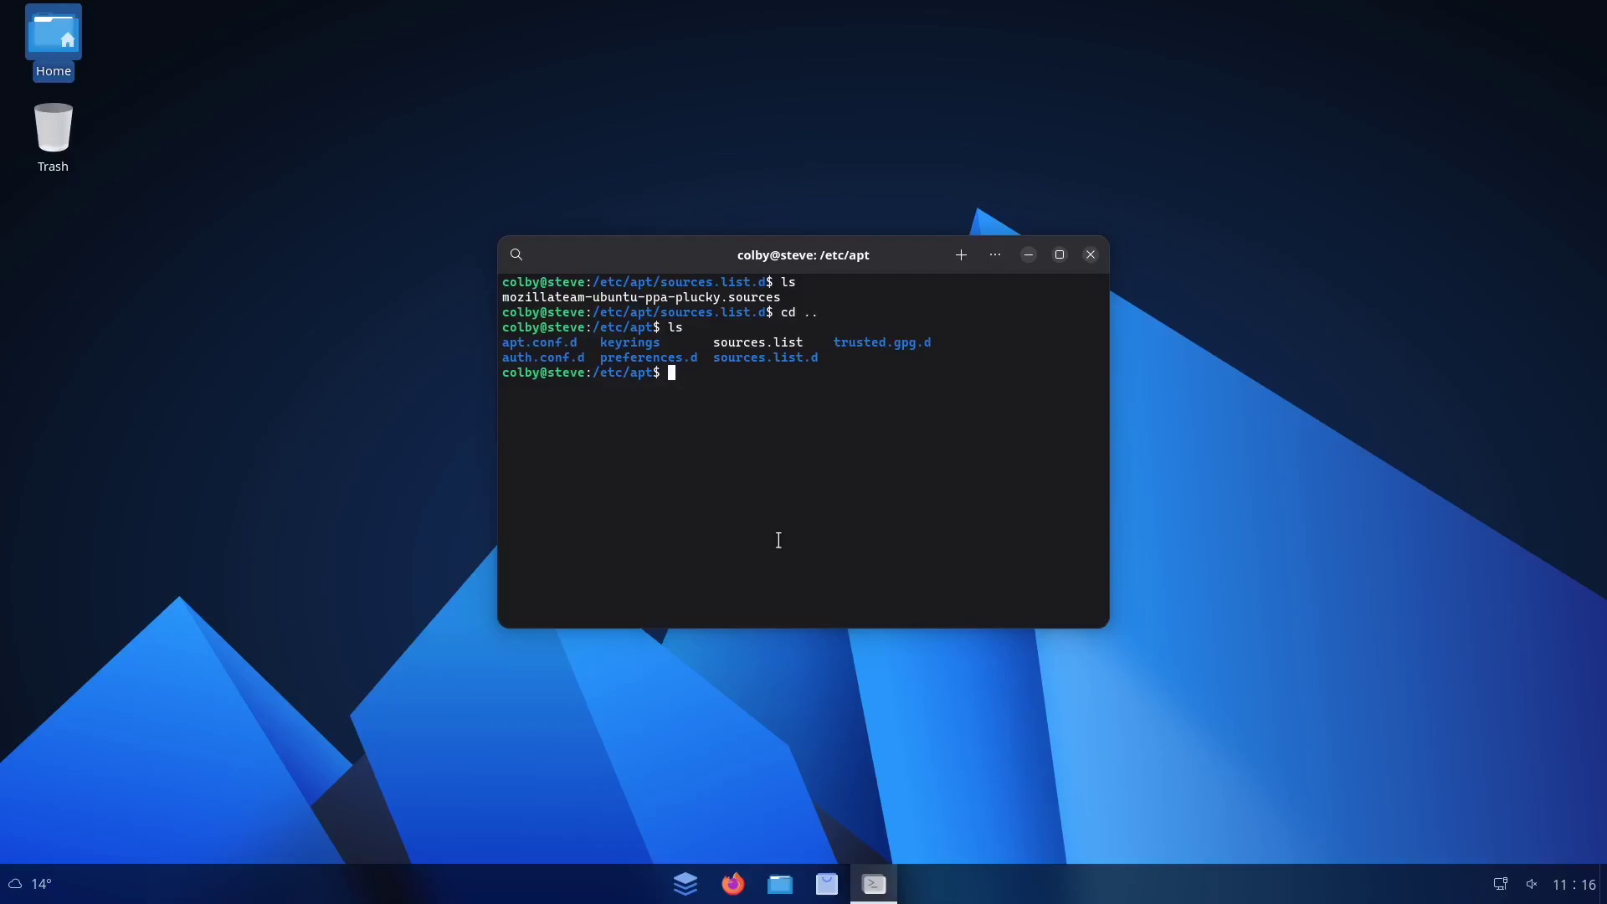
type("g")
Check for vim, then install neovim 0.9.5-10 with sudo apt install neovim
type("vim")
key("Return")
type("sudo ")
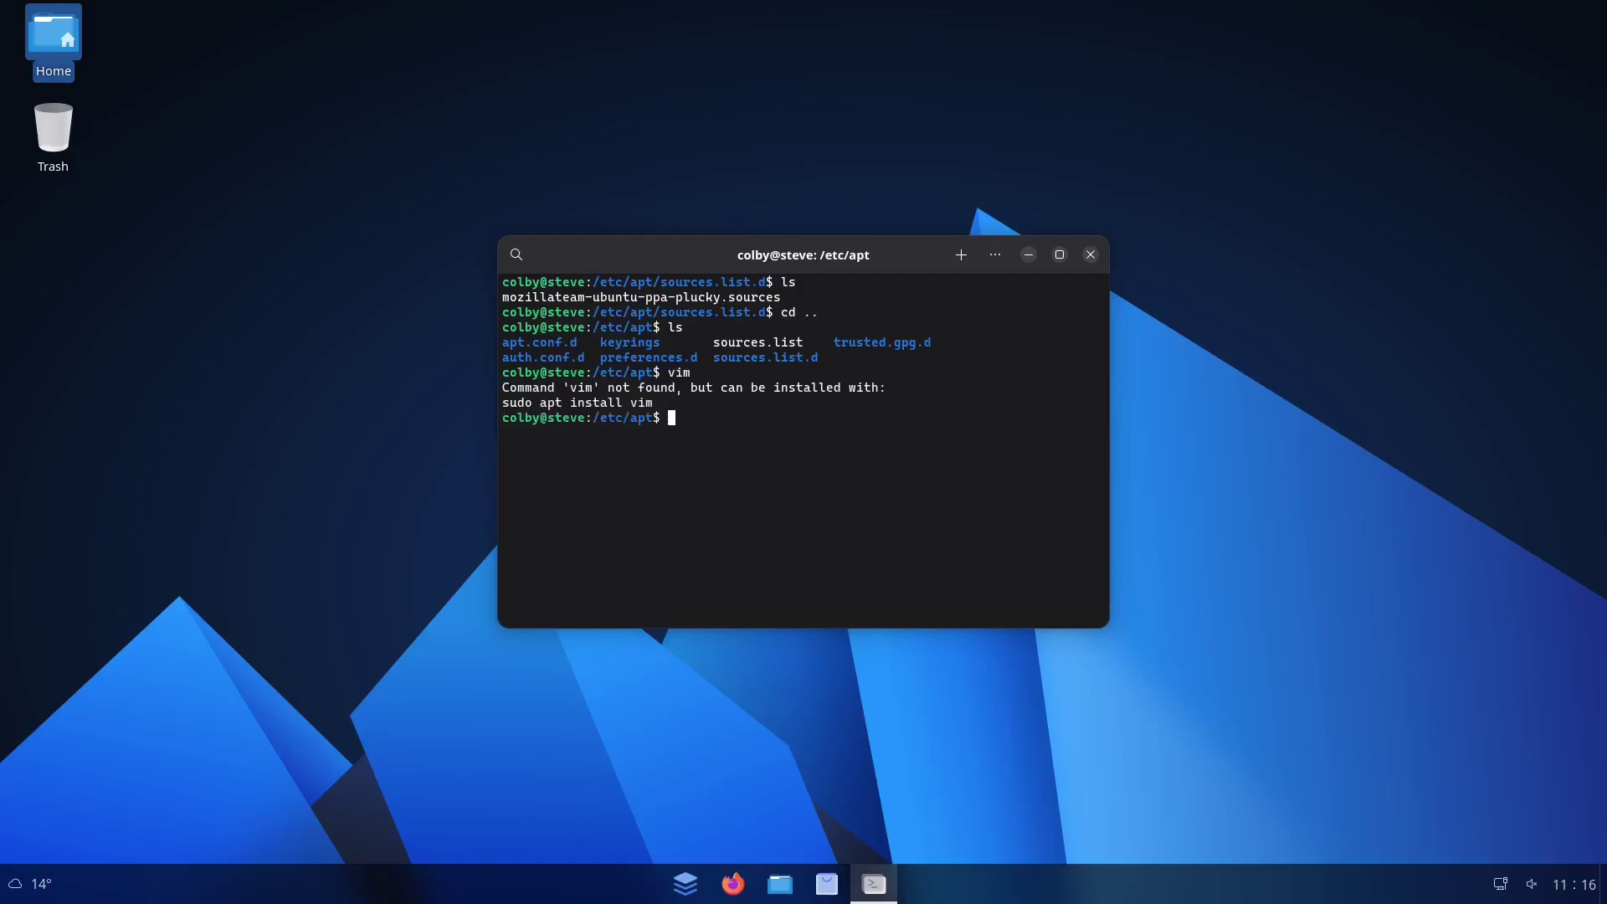
type("apt install neovim")
key("Return")
key("Return")
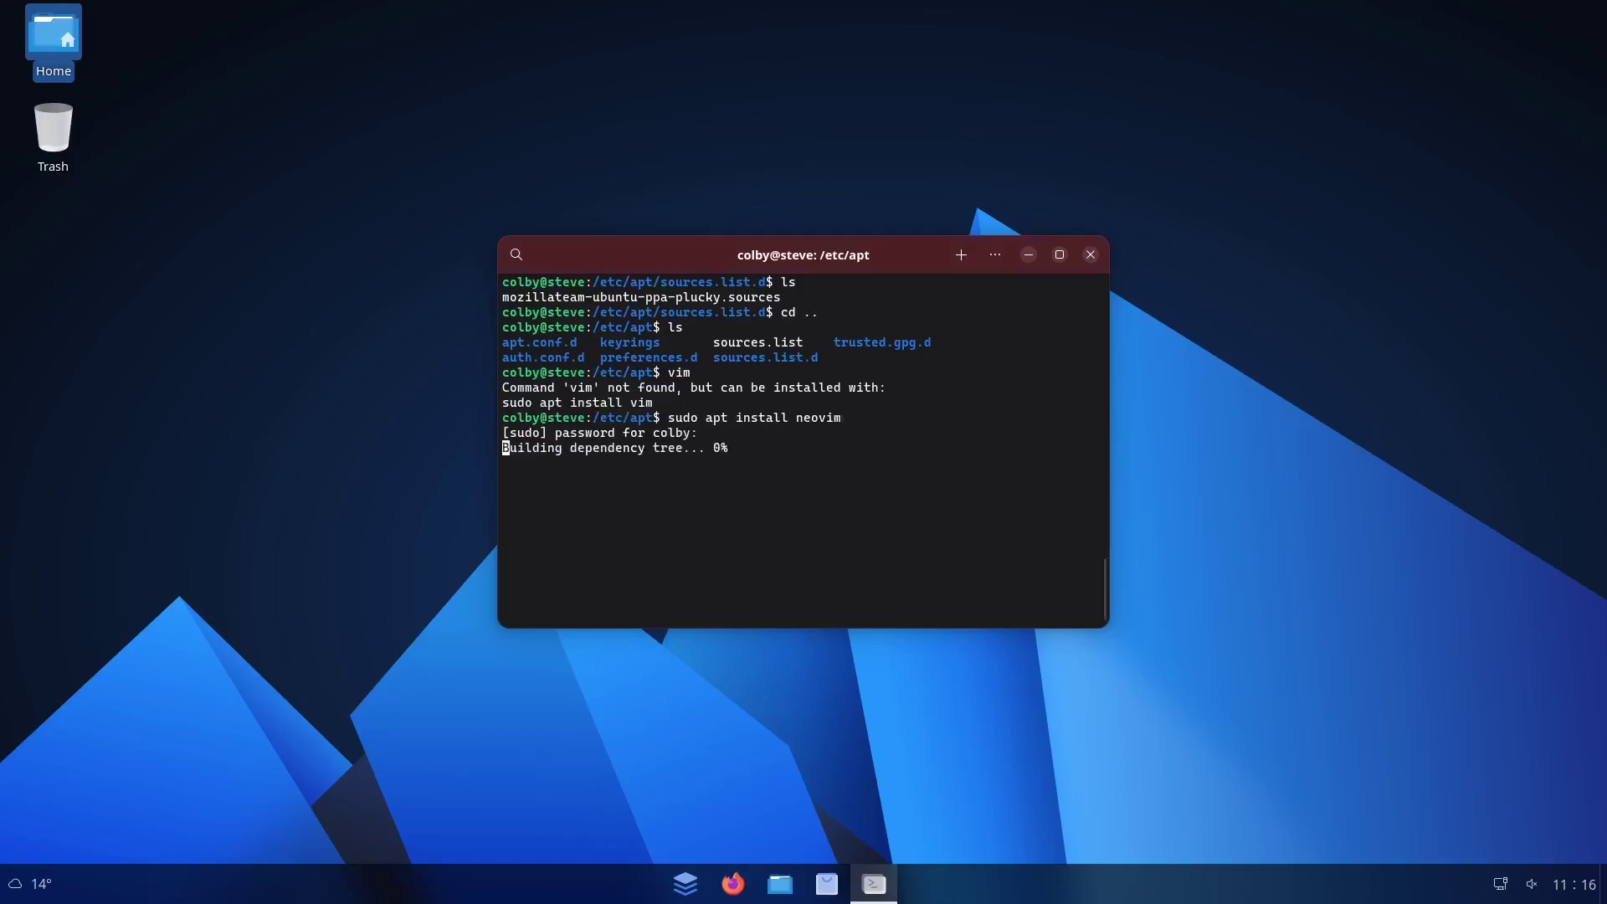
key("Return")
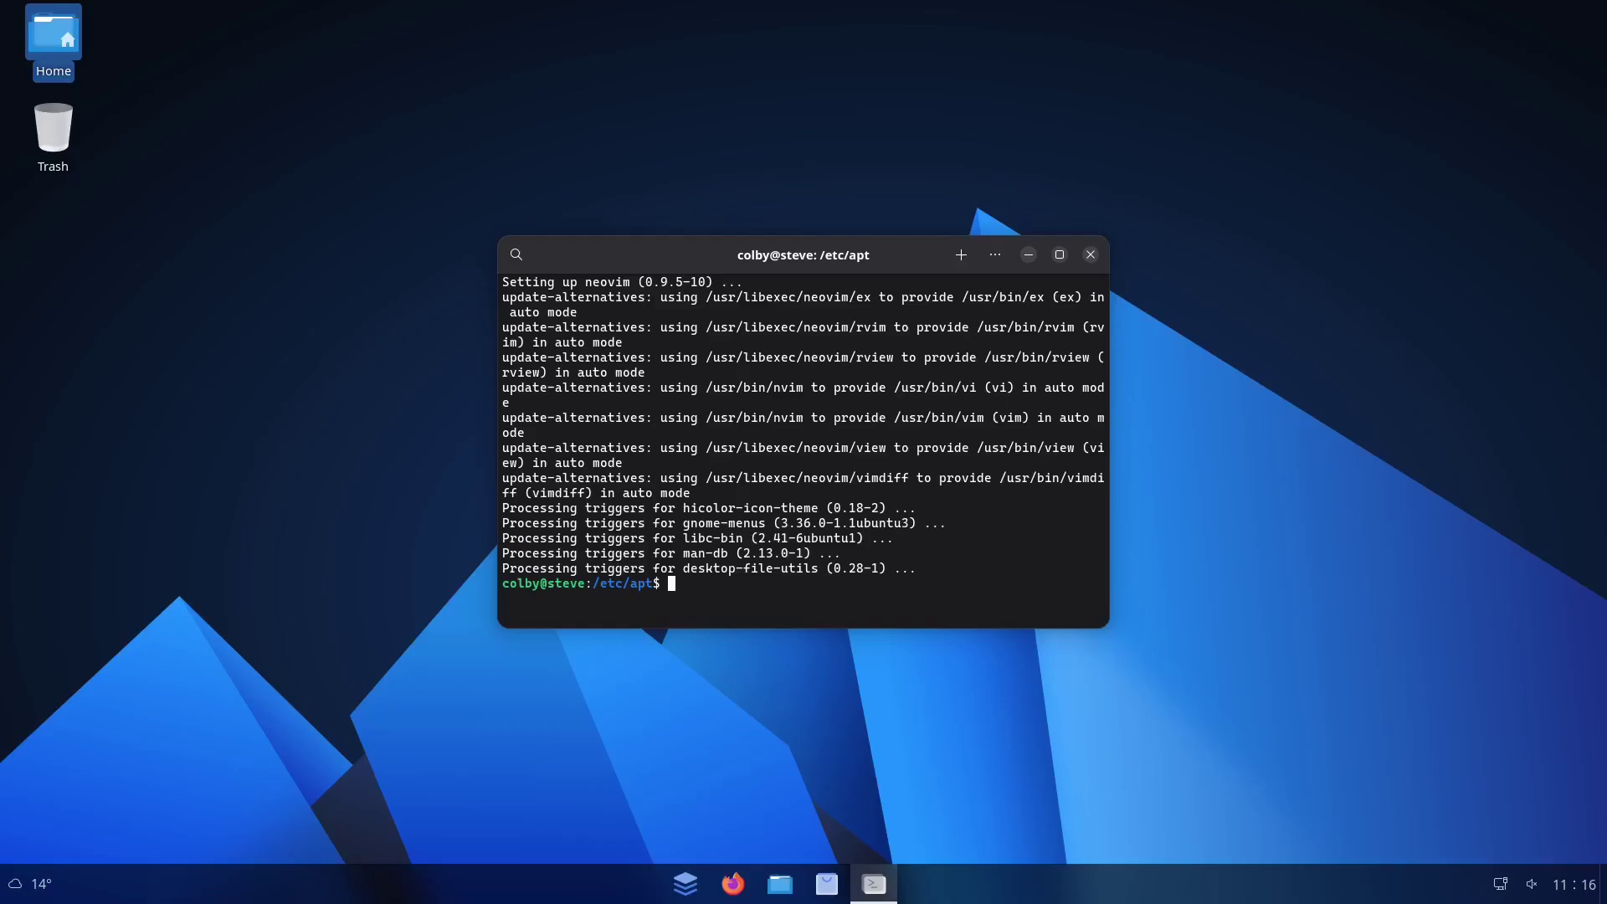
Review the install output confirming the vi and vim alternatives, then move the terminal left
scroll(892, 506, "up", 15)
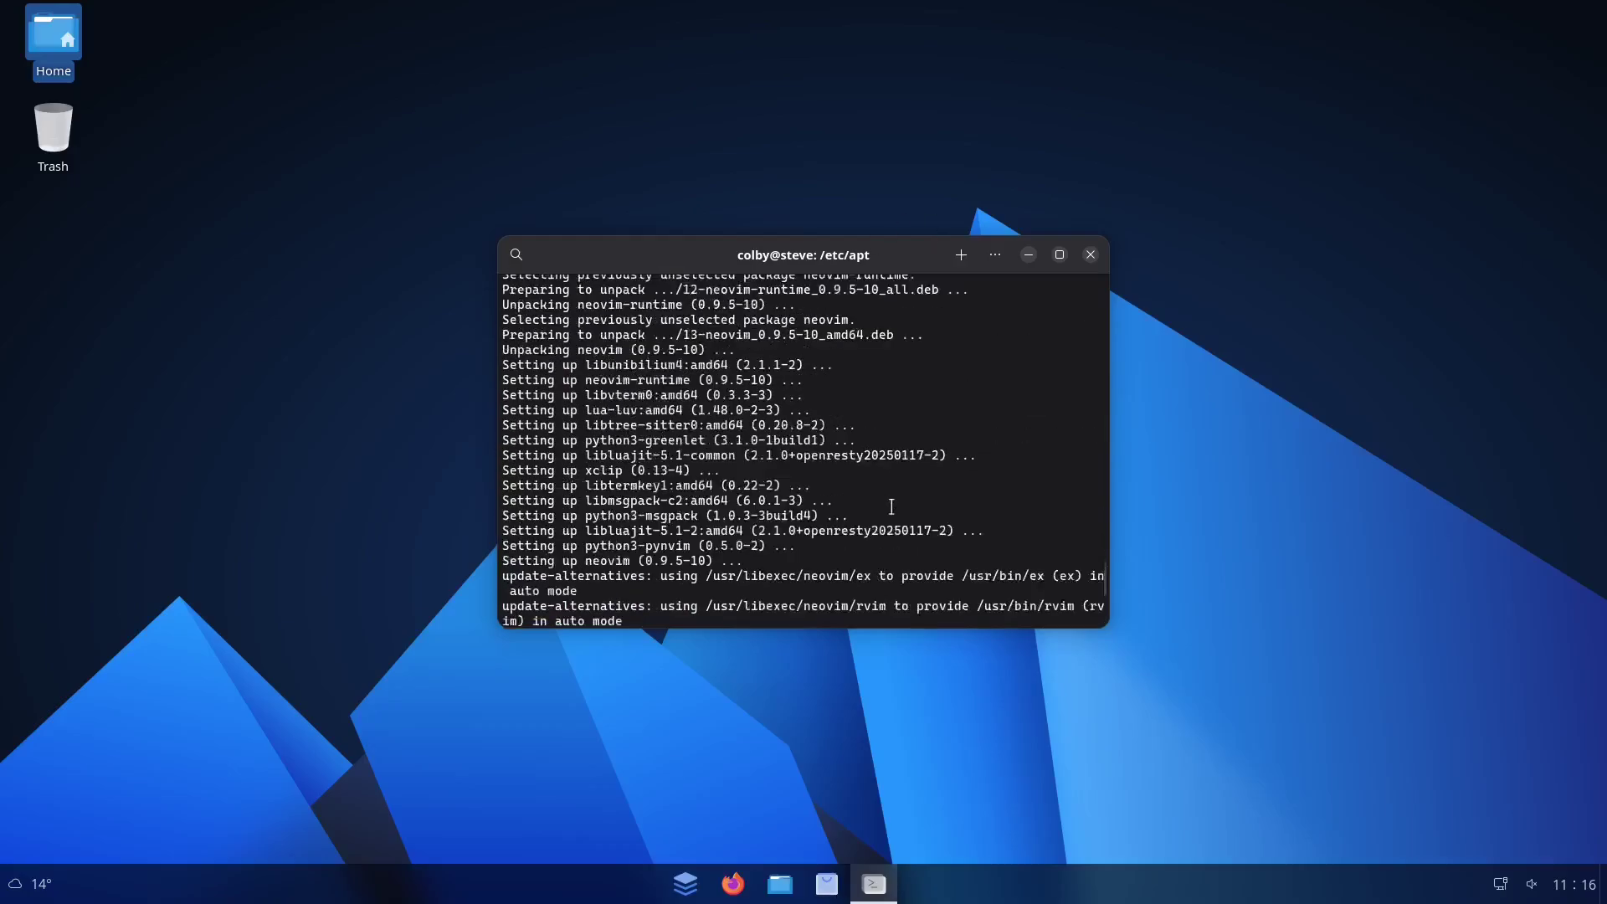
scroll(892, 507, "up", 20)
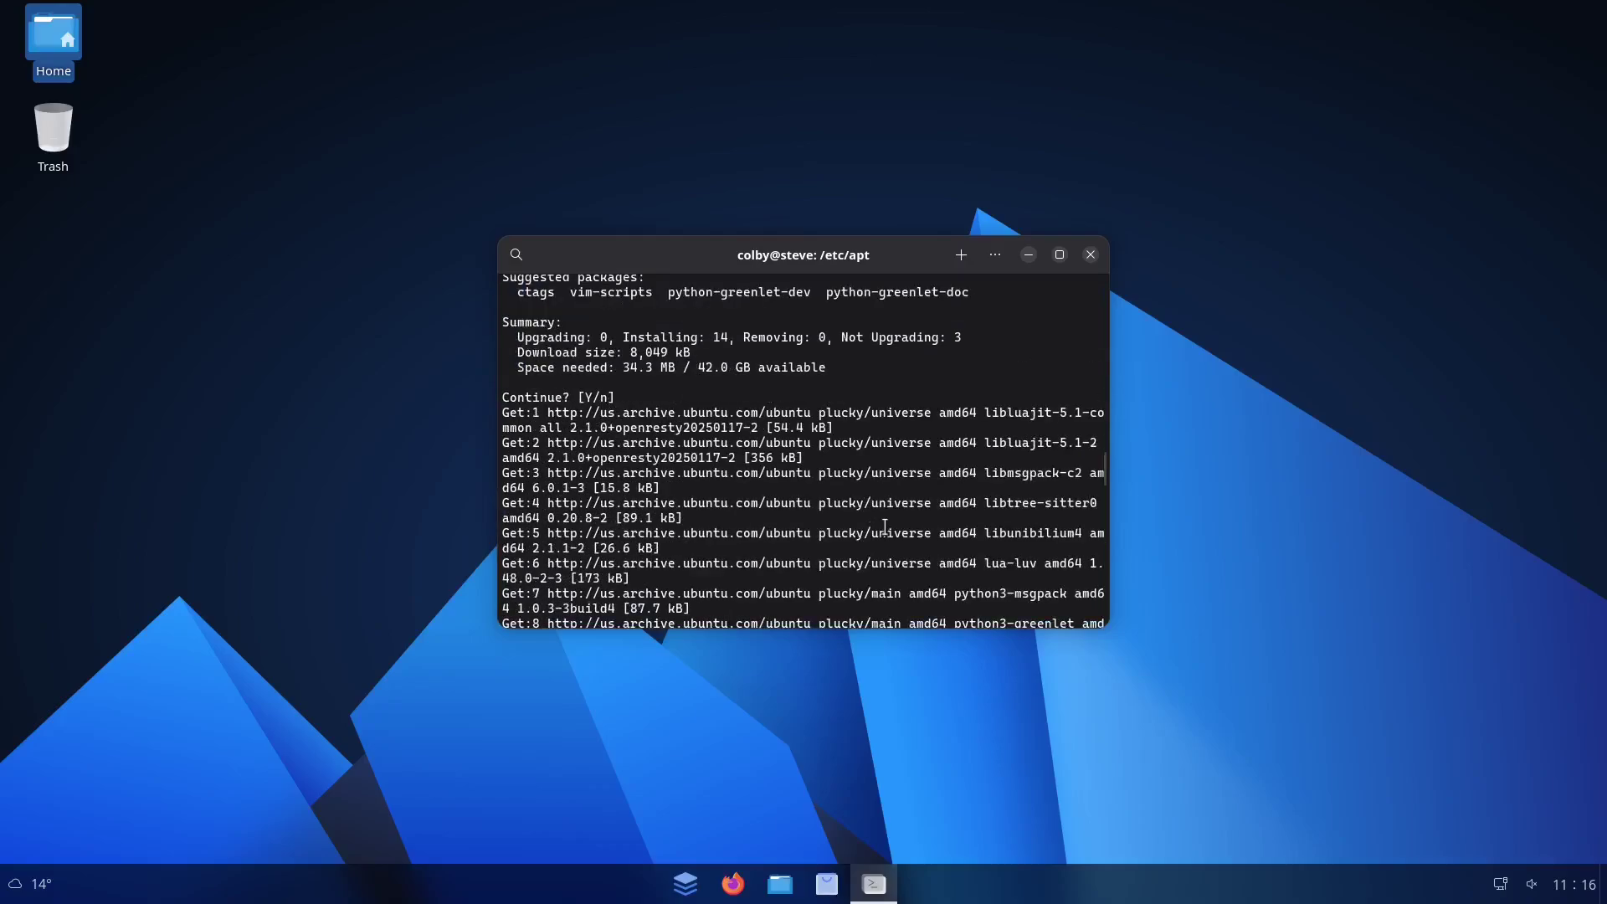
scroll(883, 526, "down", 4)
scroll(884, 525, "down", 20)
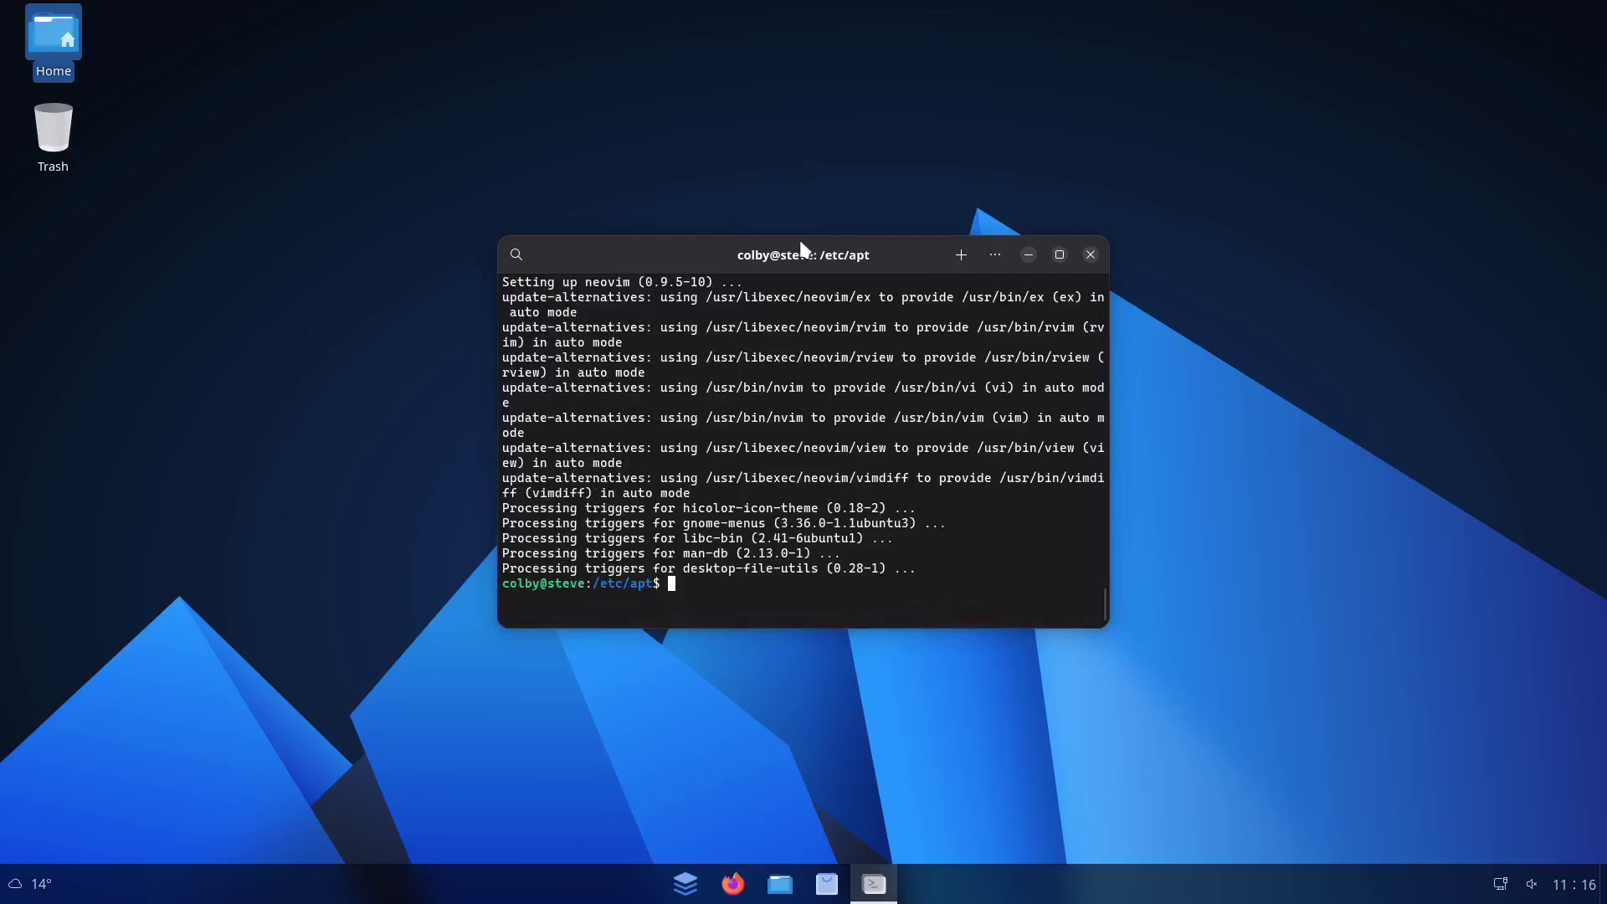
left_click_drag(798, 240, 542, 278)
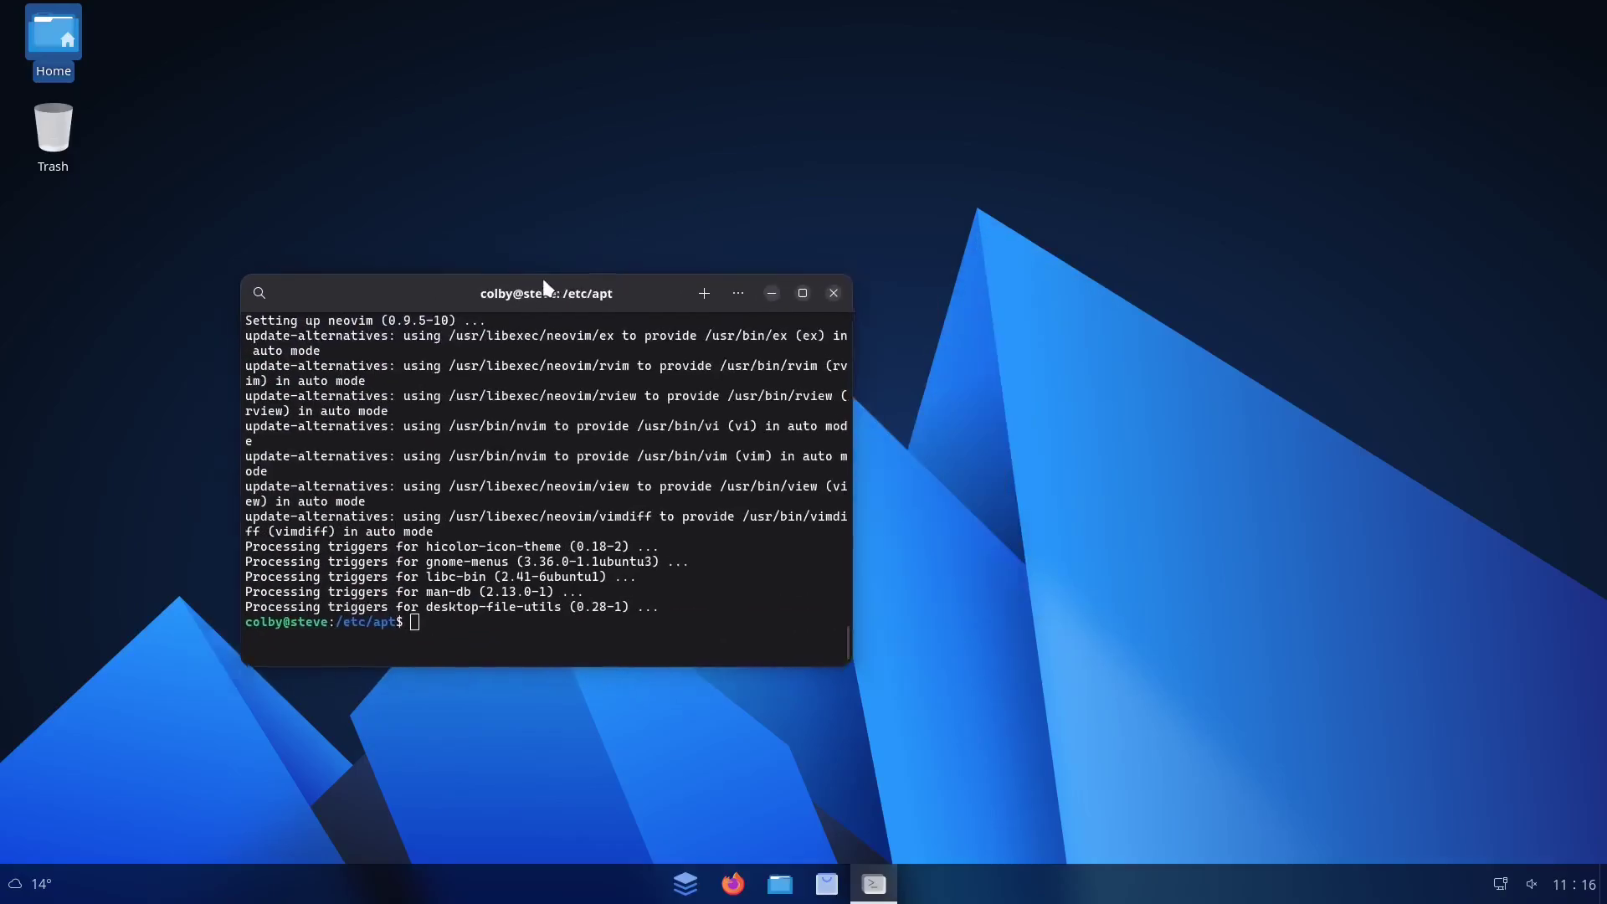
Close the terminal, briefly open the Files Home folder, then open Software's ⋯ options menu
left_click(835, 294)
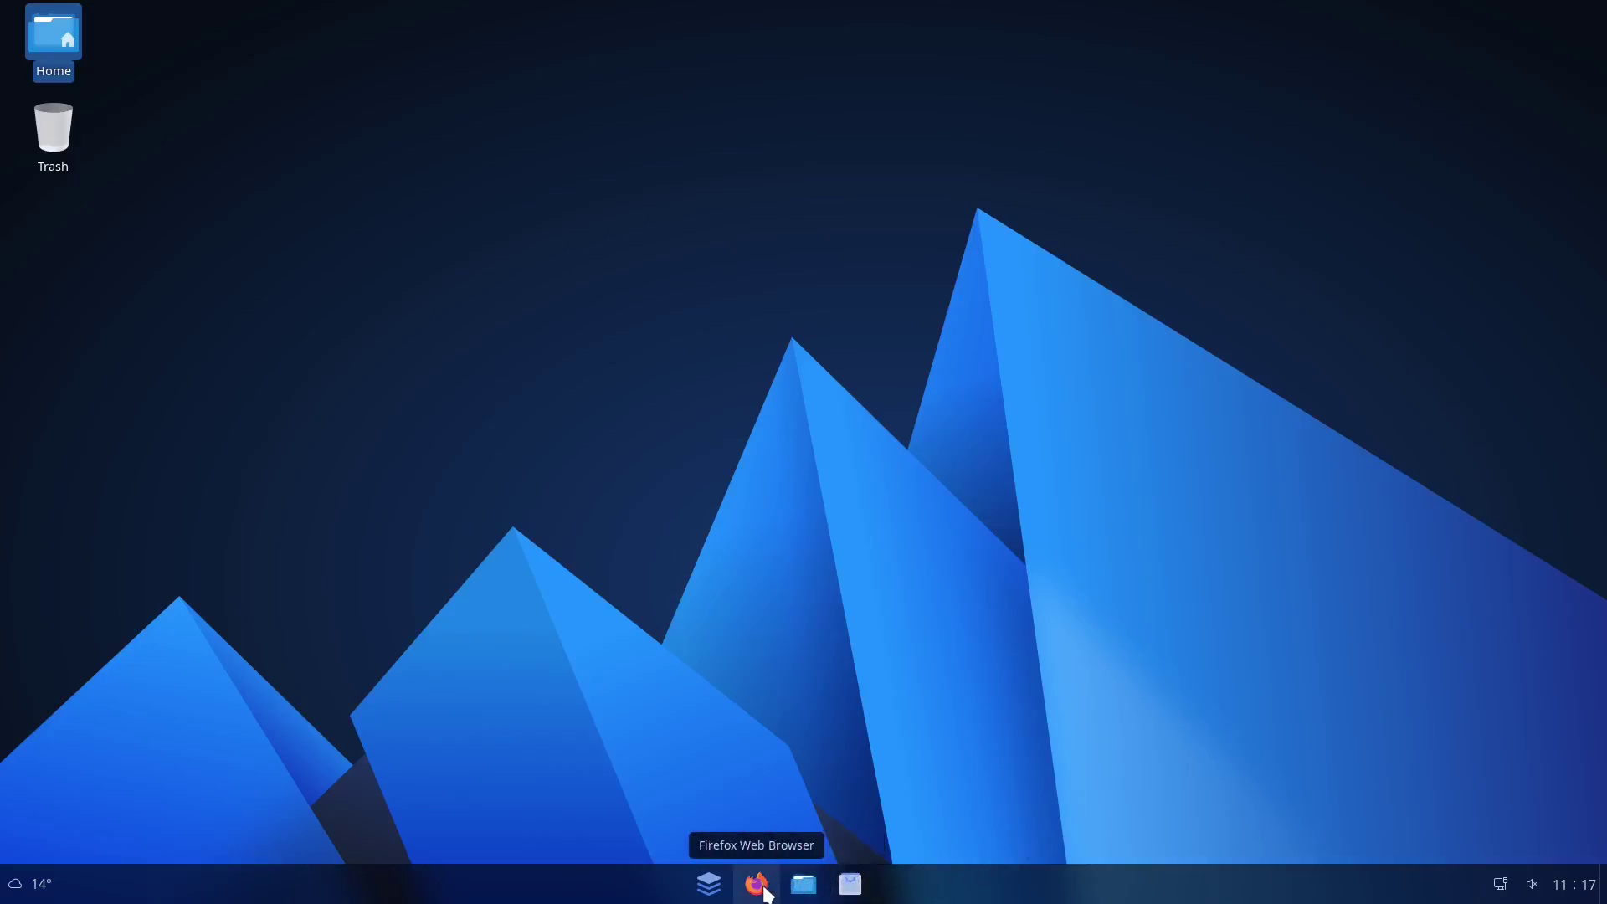
left_click(808, 884)
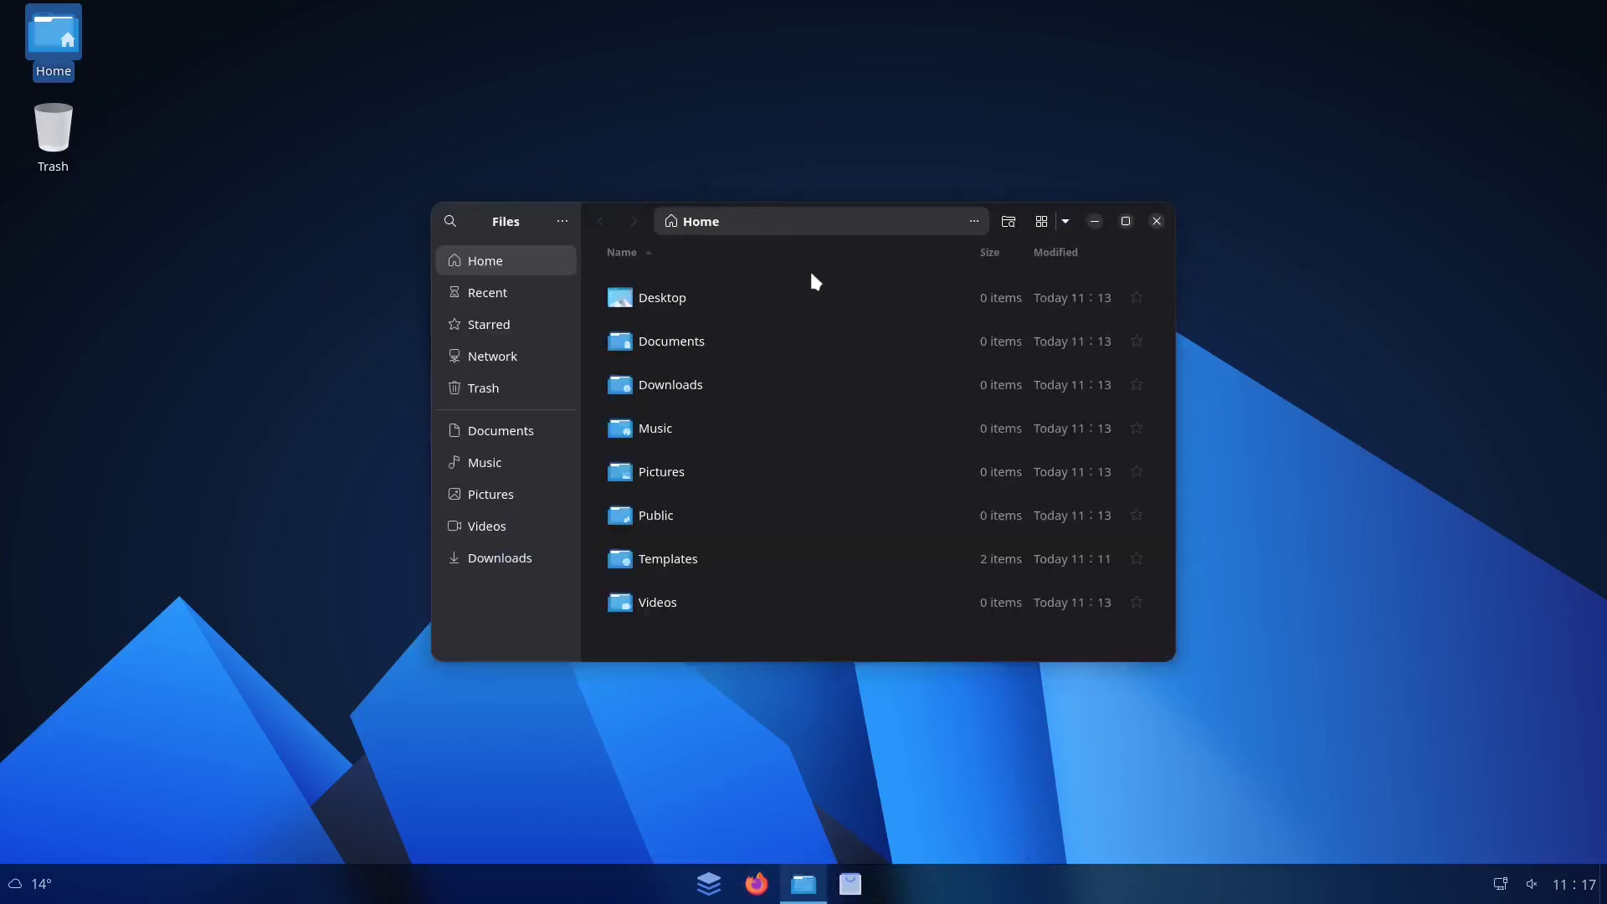
left_click(1160, 219)
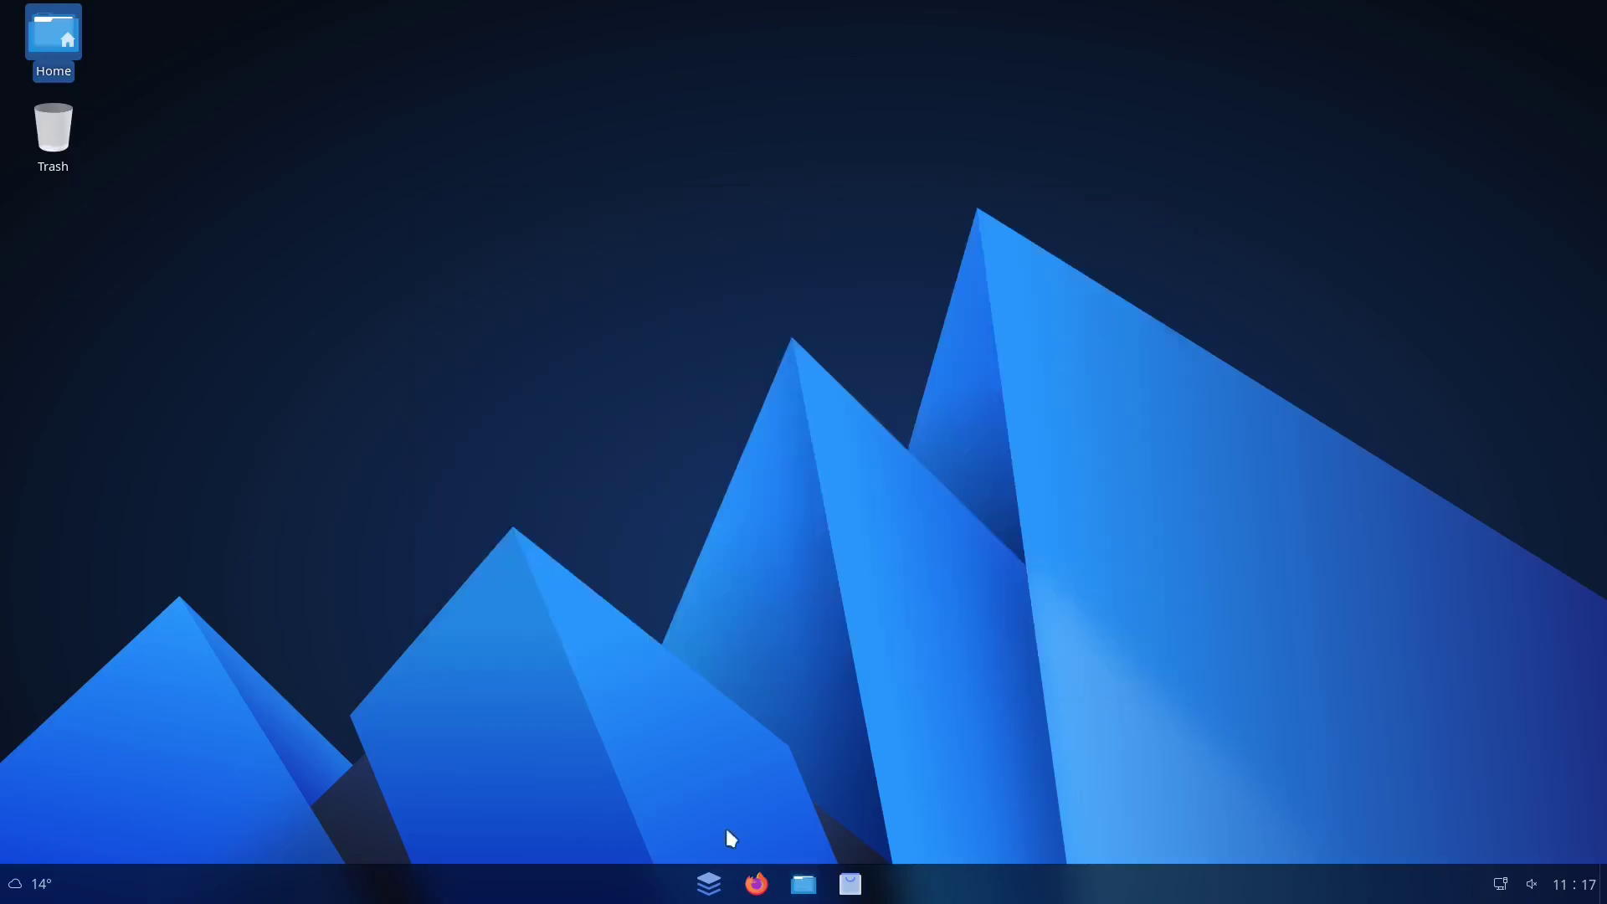
left_click(848, 889)
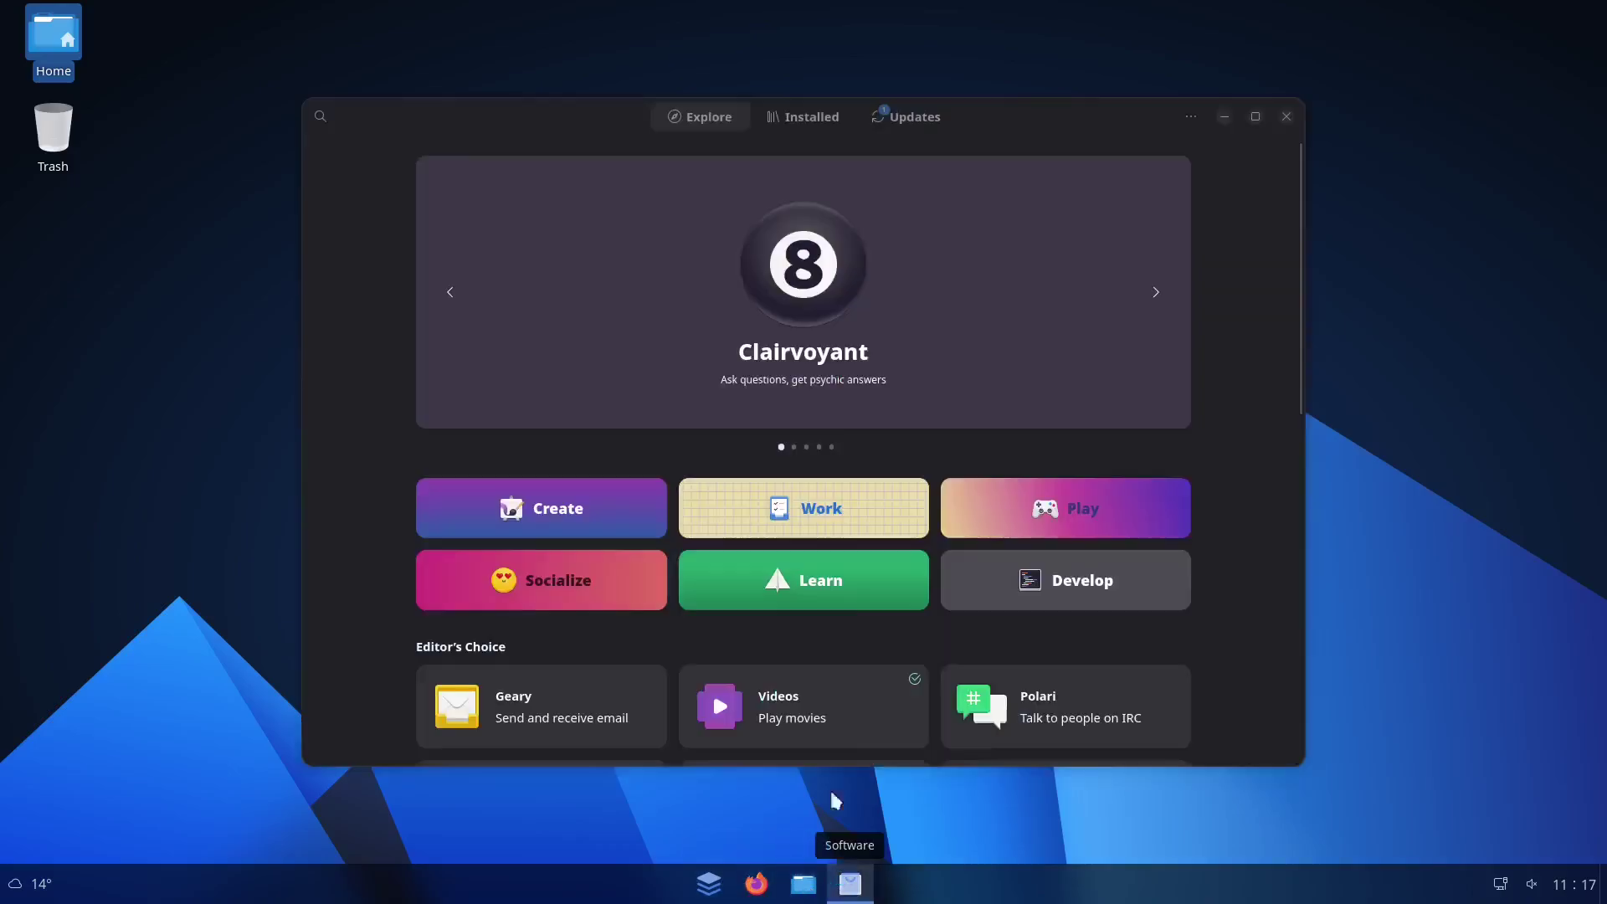
left_click(1192, 117)
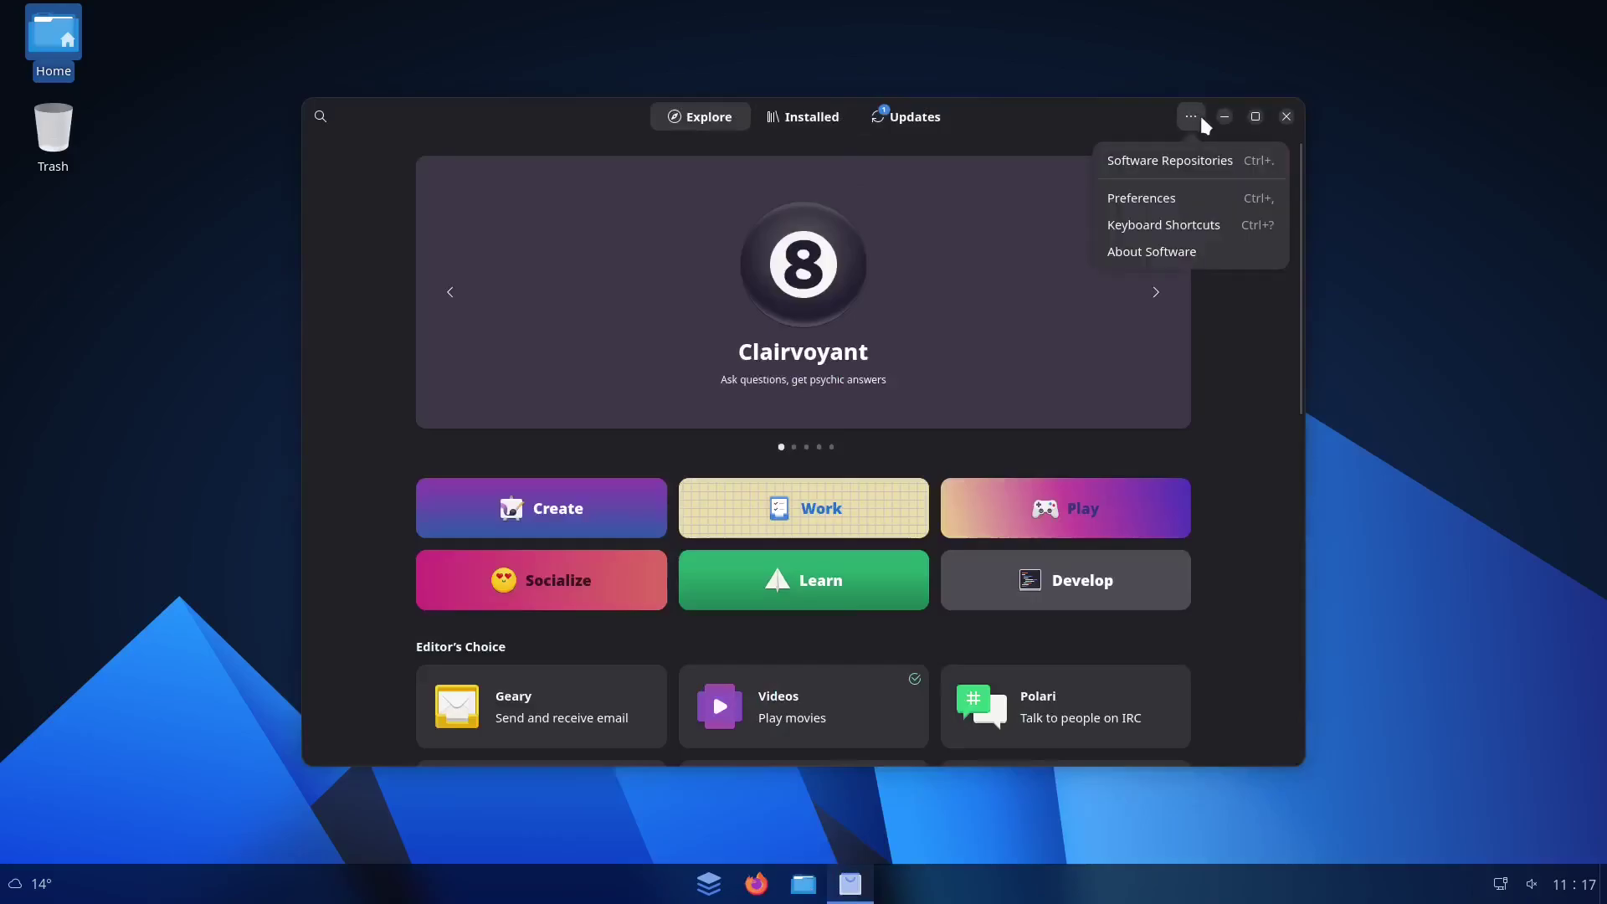
left_click(1162, 162)
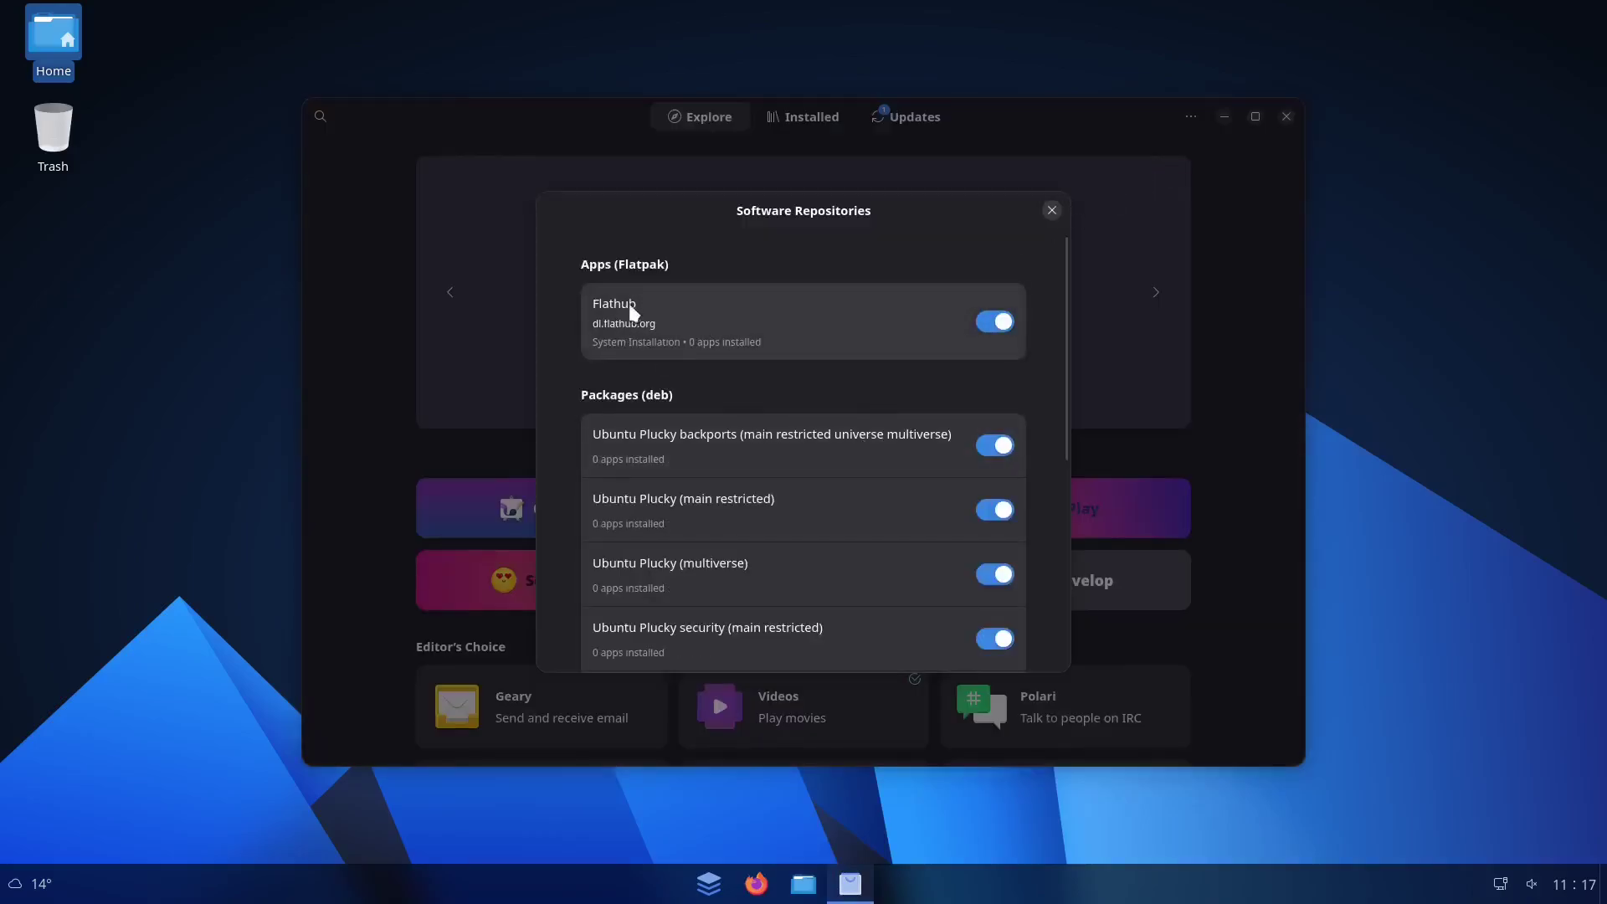
scroll(667, 419, "down", 2)
scroll(675, 409, "down", 6)
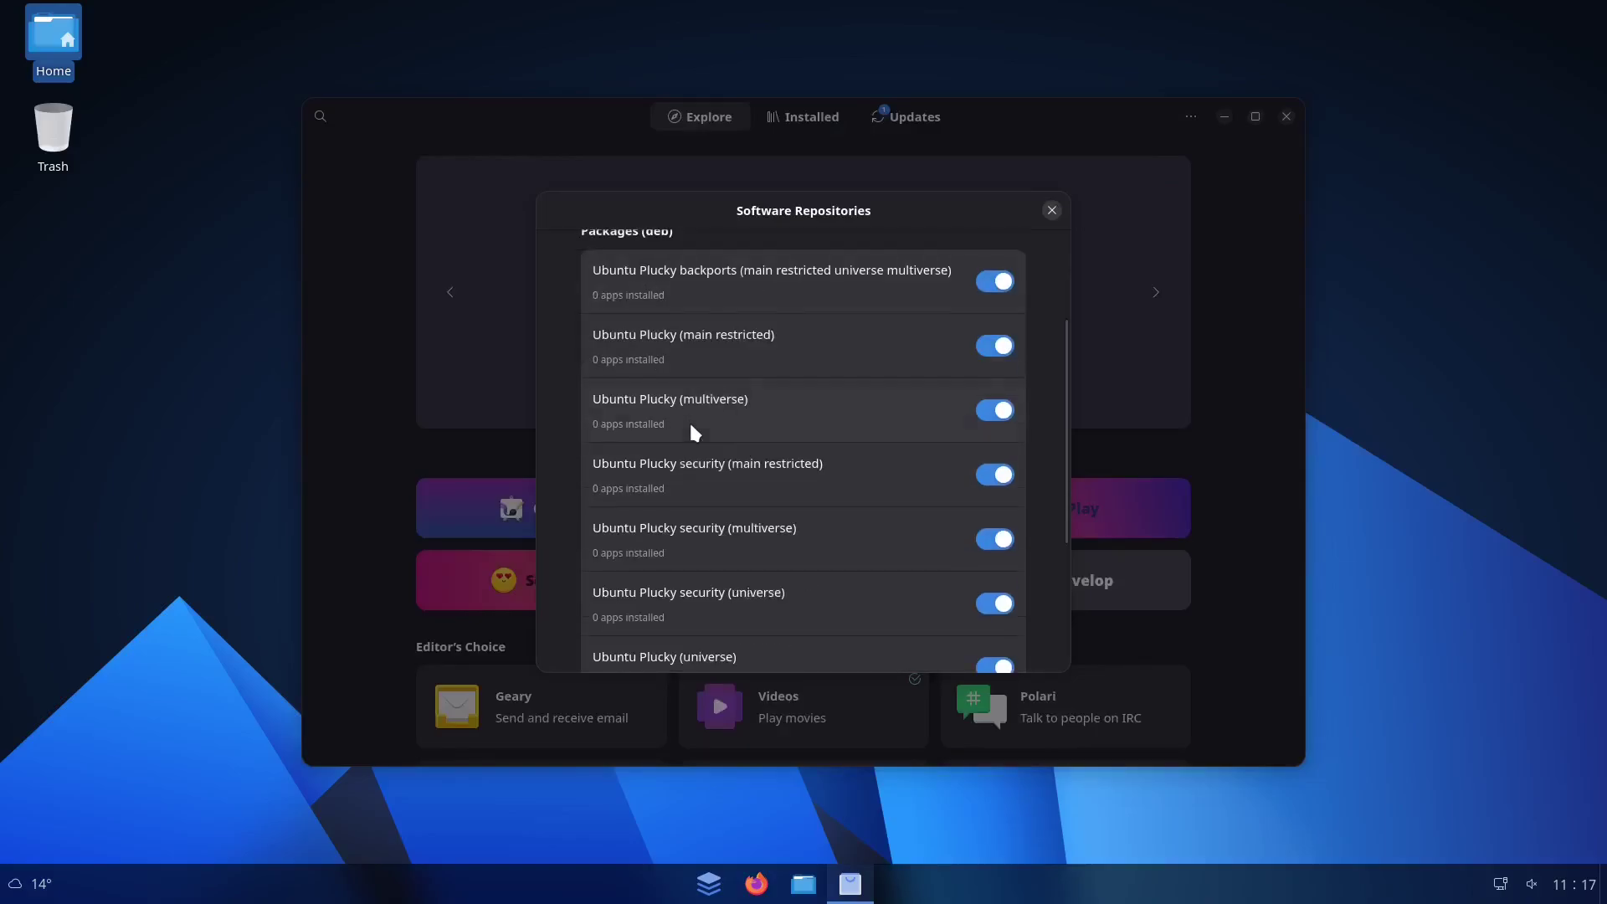
scroll(711, 484, "down", 6)
scroll(745, 596, "up", 7)
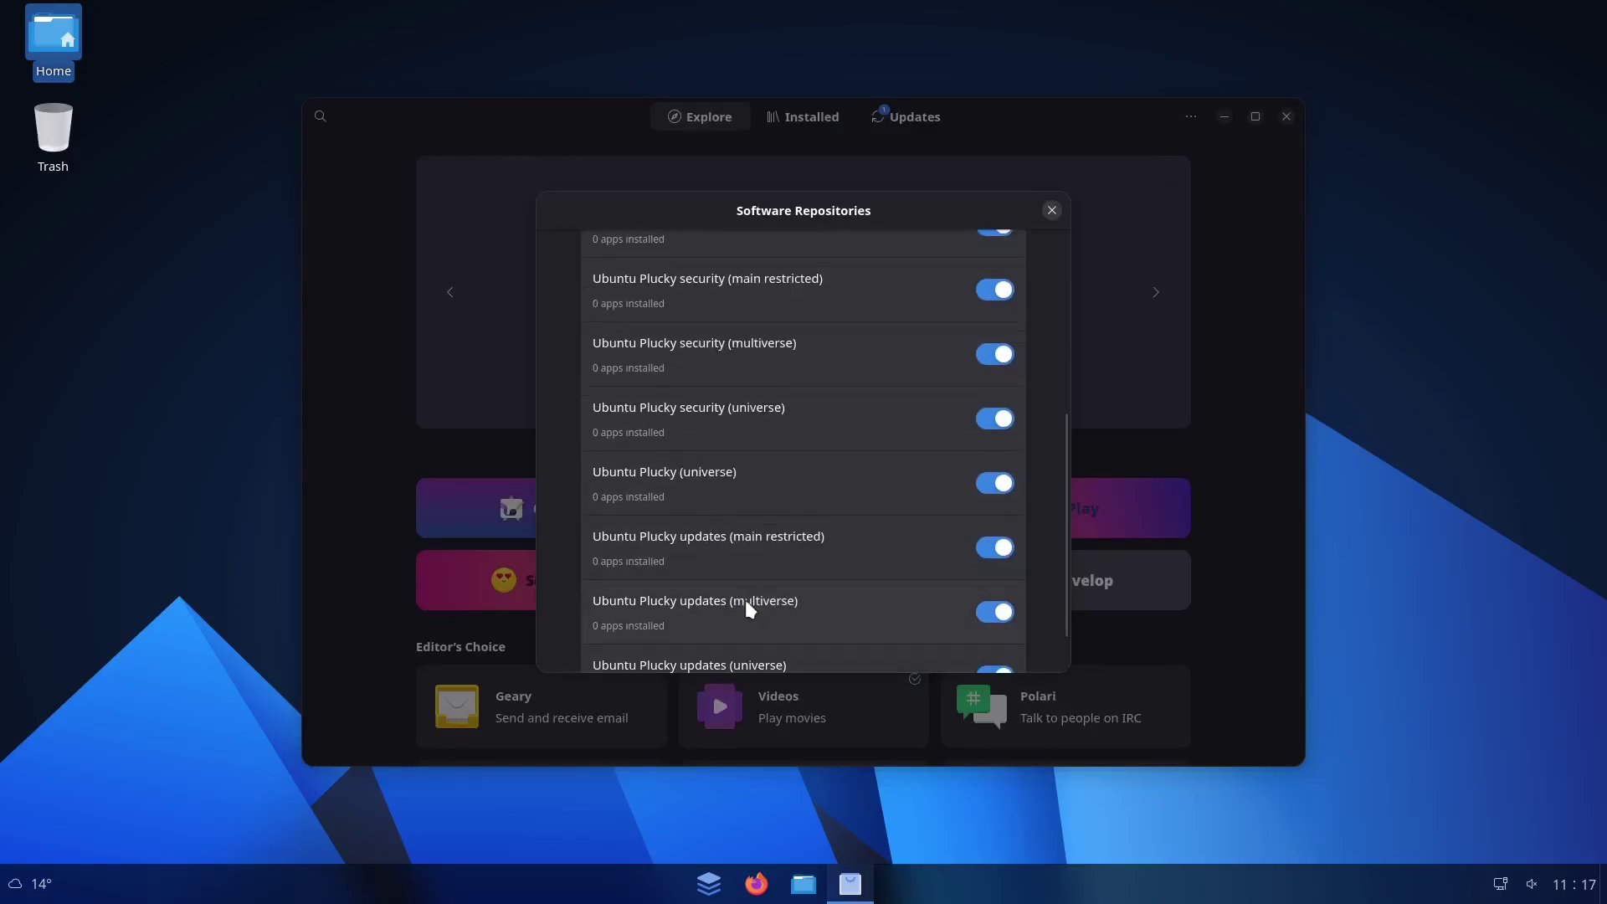
scroll(775, 592, "up", 2)
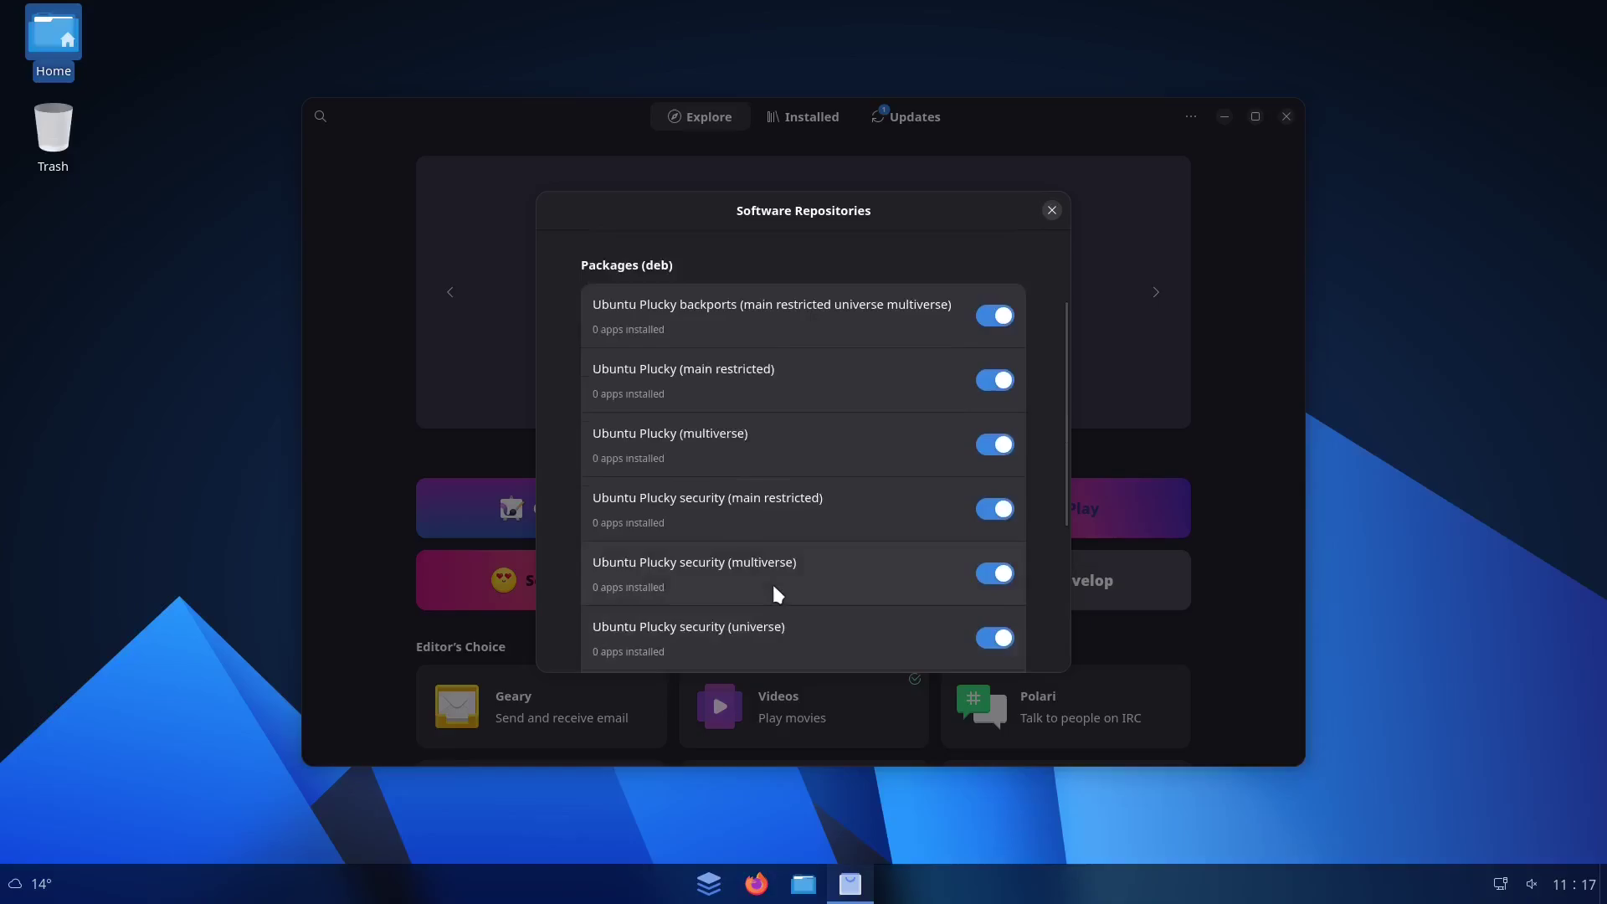
scroll(770, 586, "up", 5)
scroll(703, 477, "down", 15)
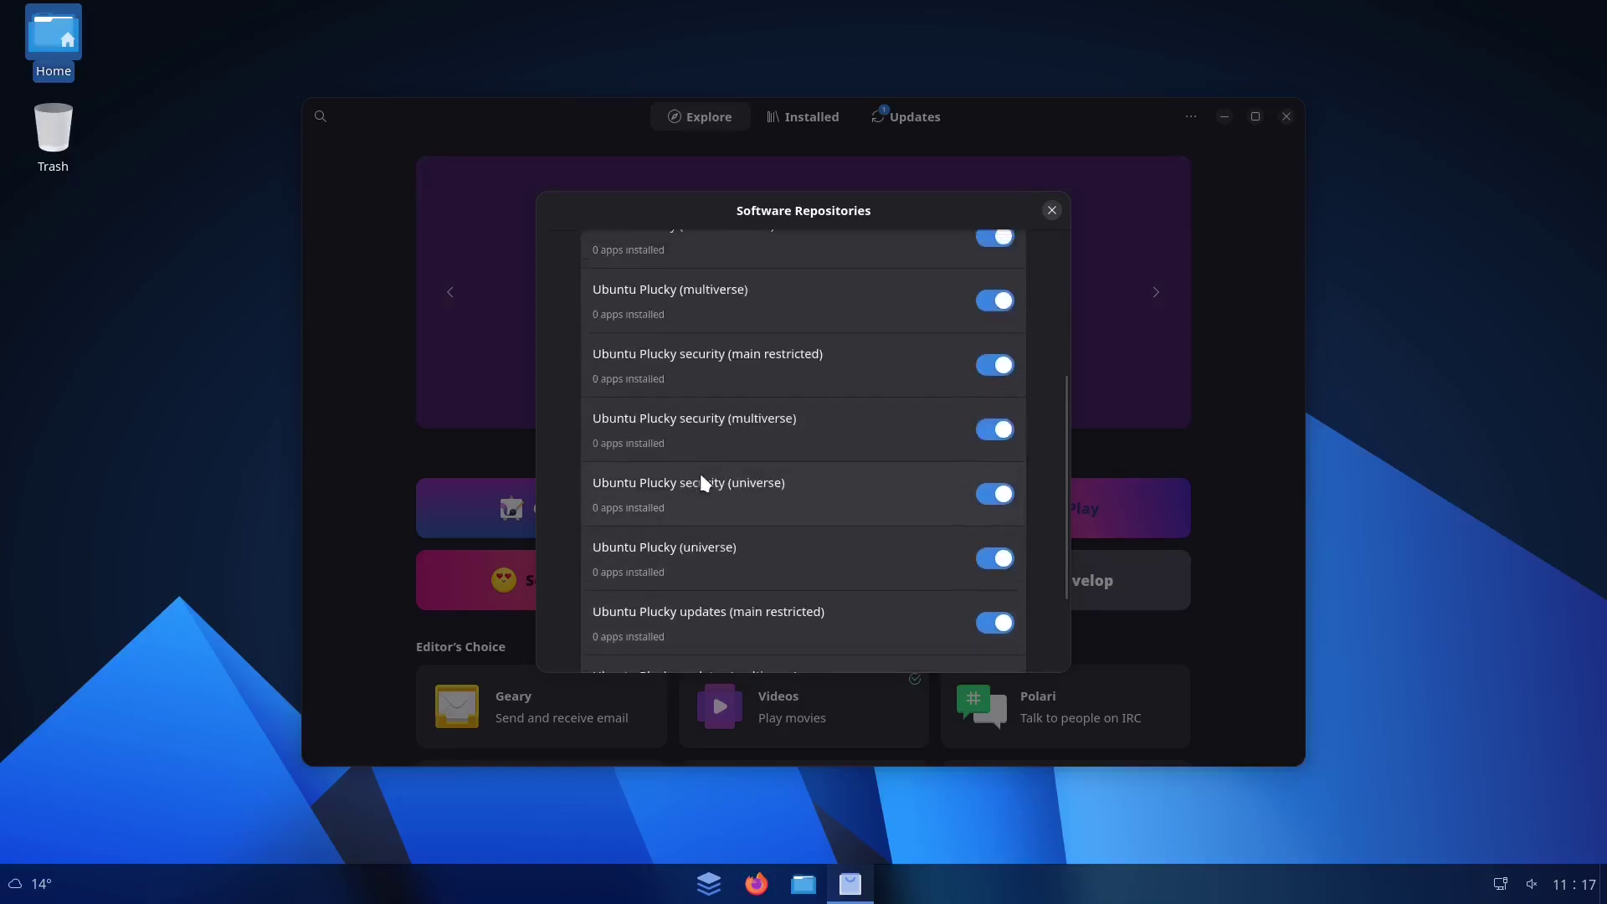
left_click(1052, 210)
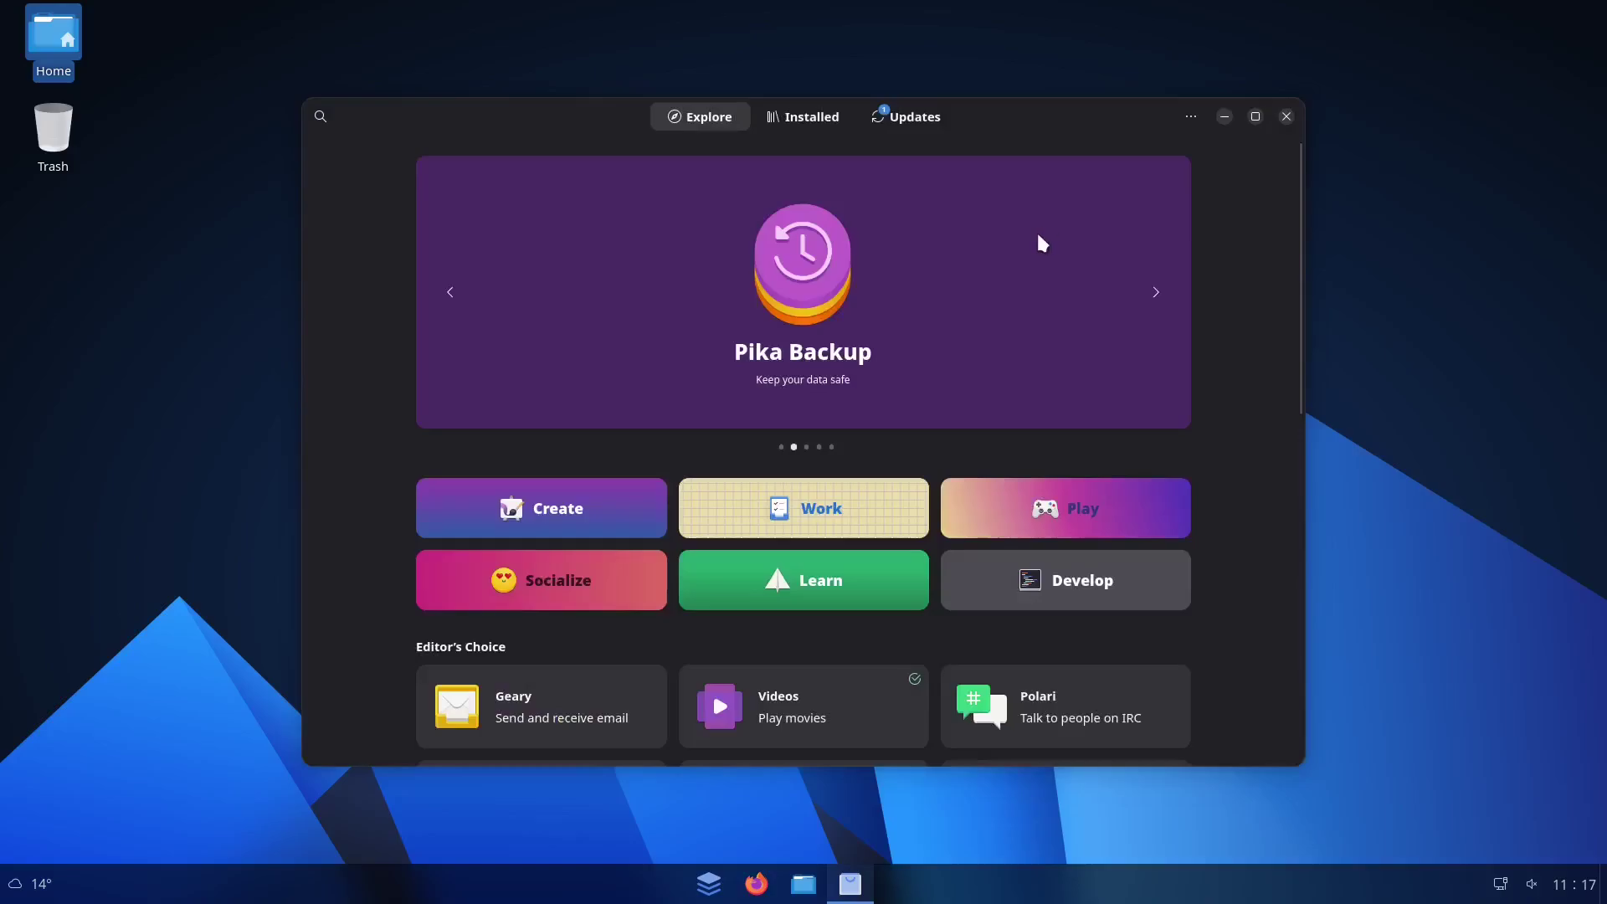
Close Software, view Firefox's Privacy Notice tab, and quit Firefox with Ctrl+Q
left_click(1287, 119)
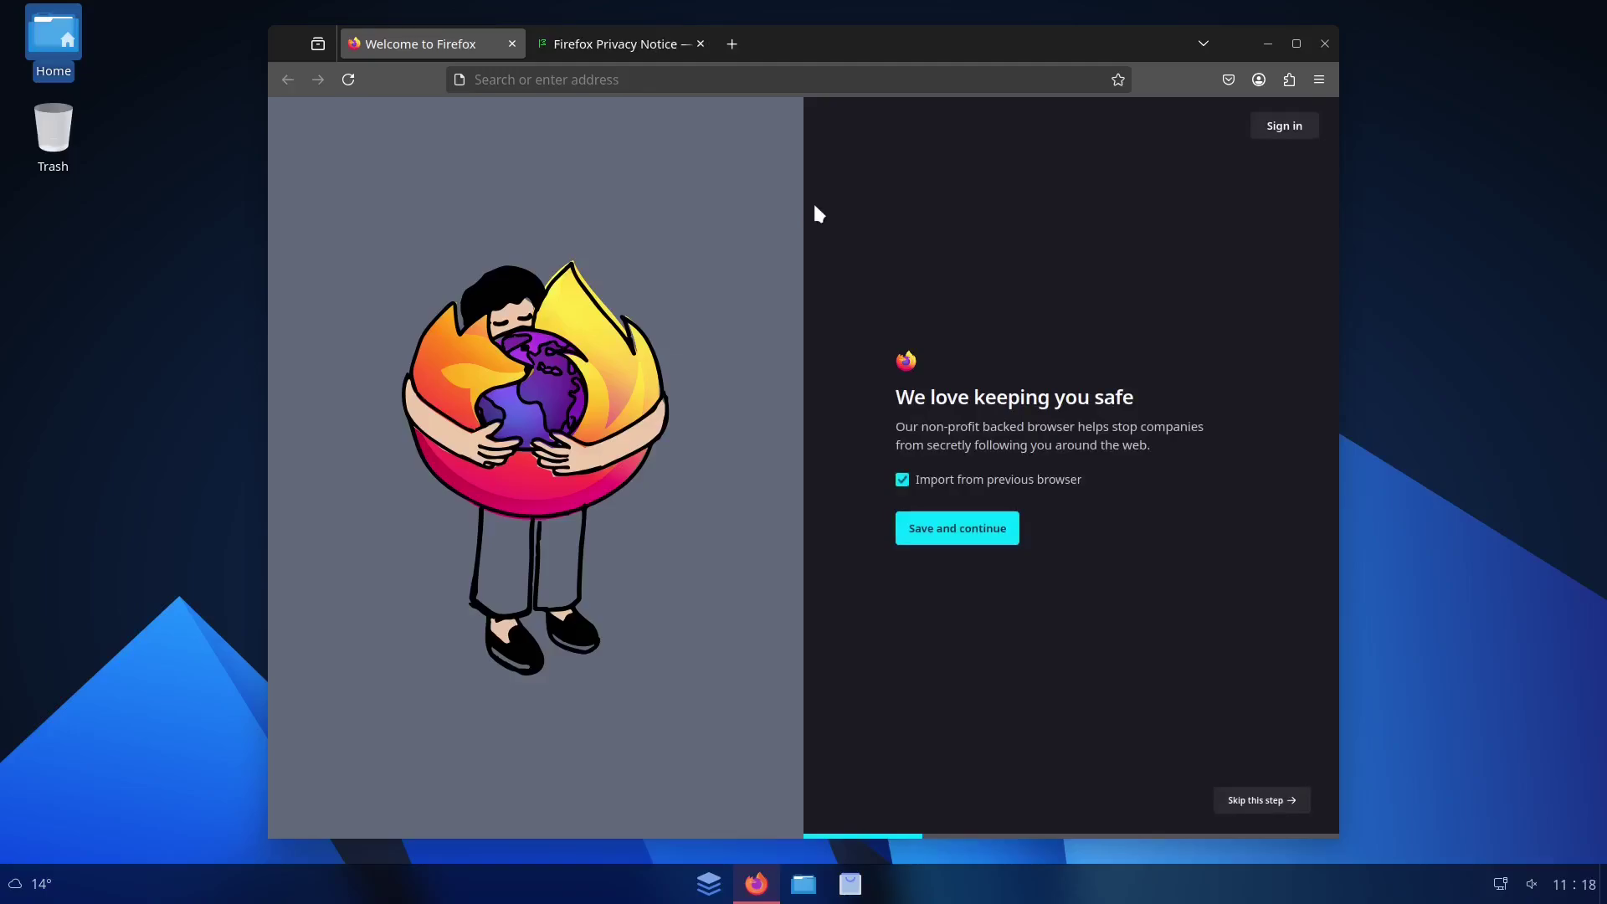
left_click(621, 47)
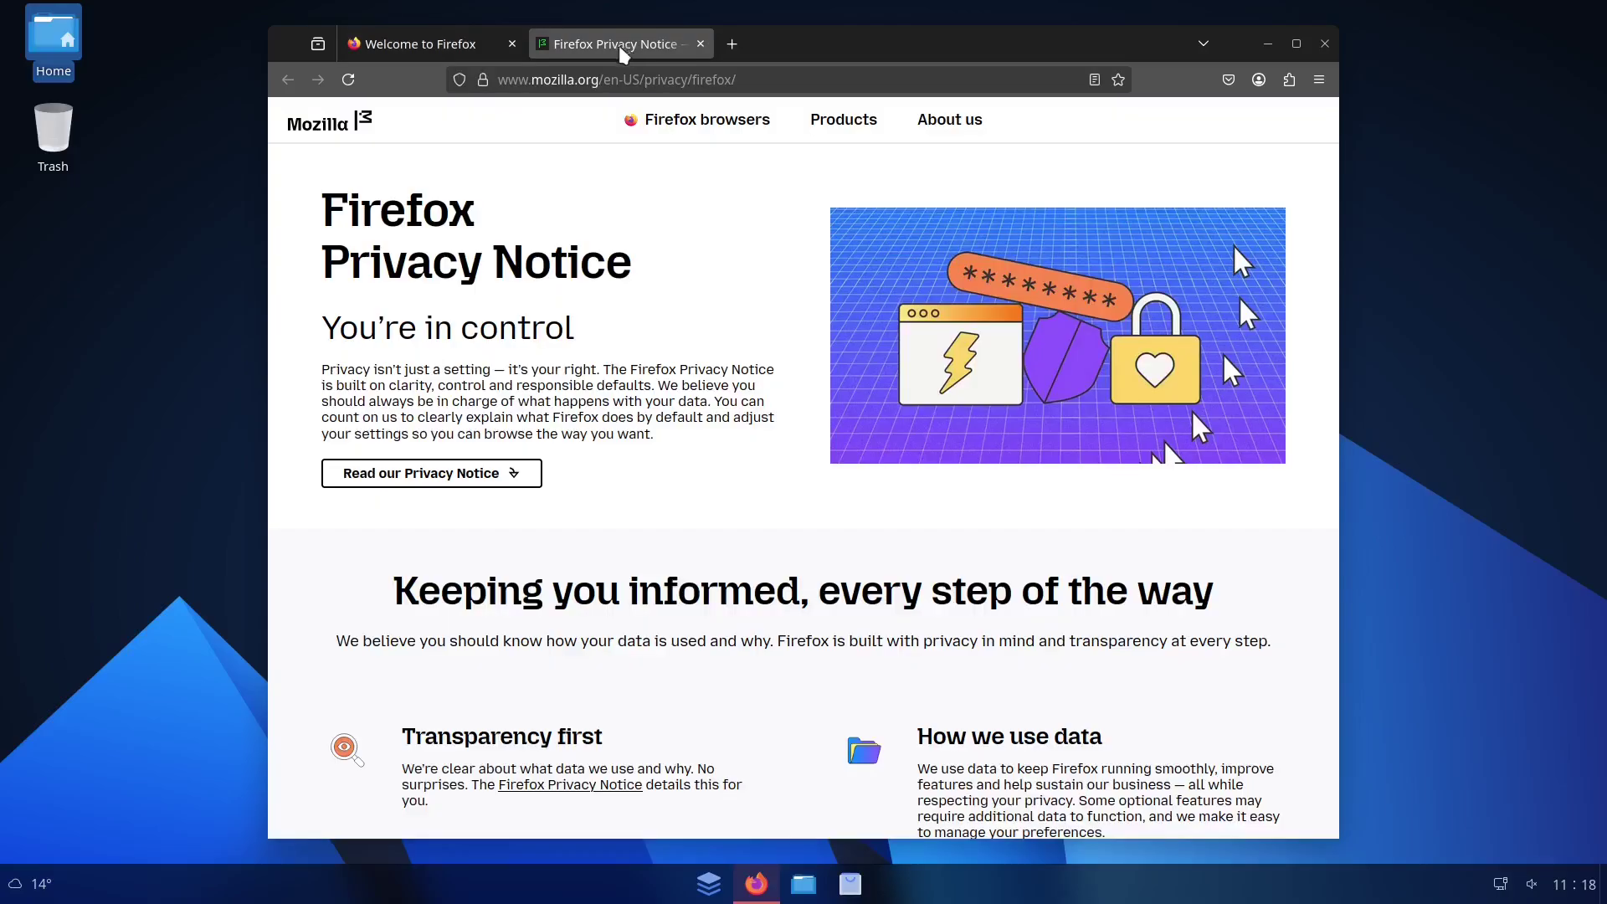
key("ctrl+q")
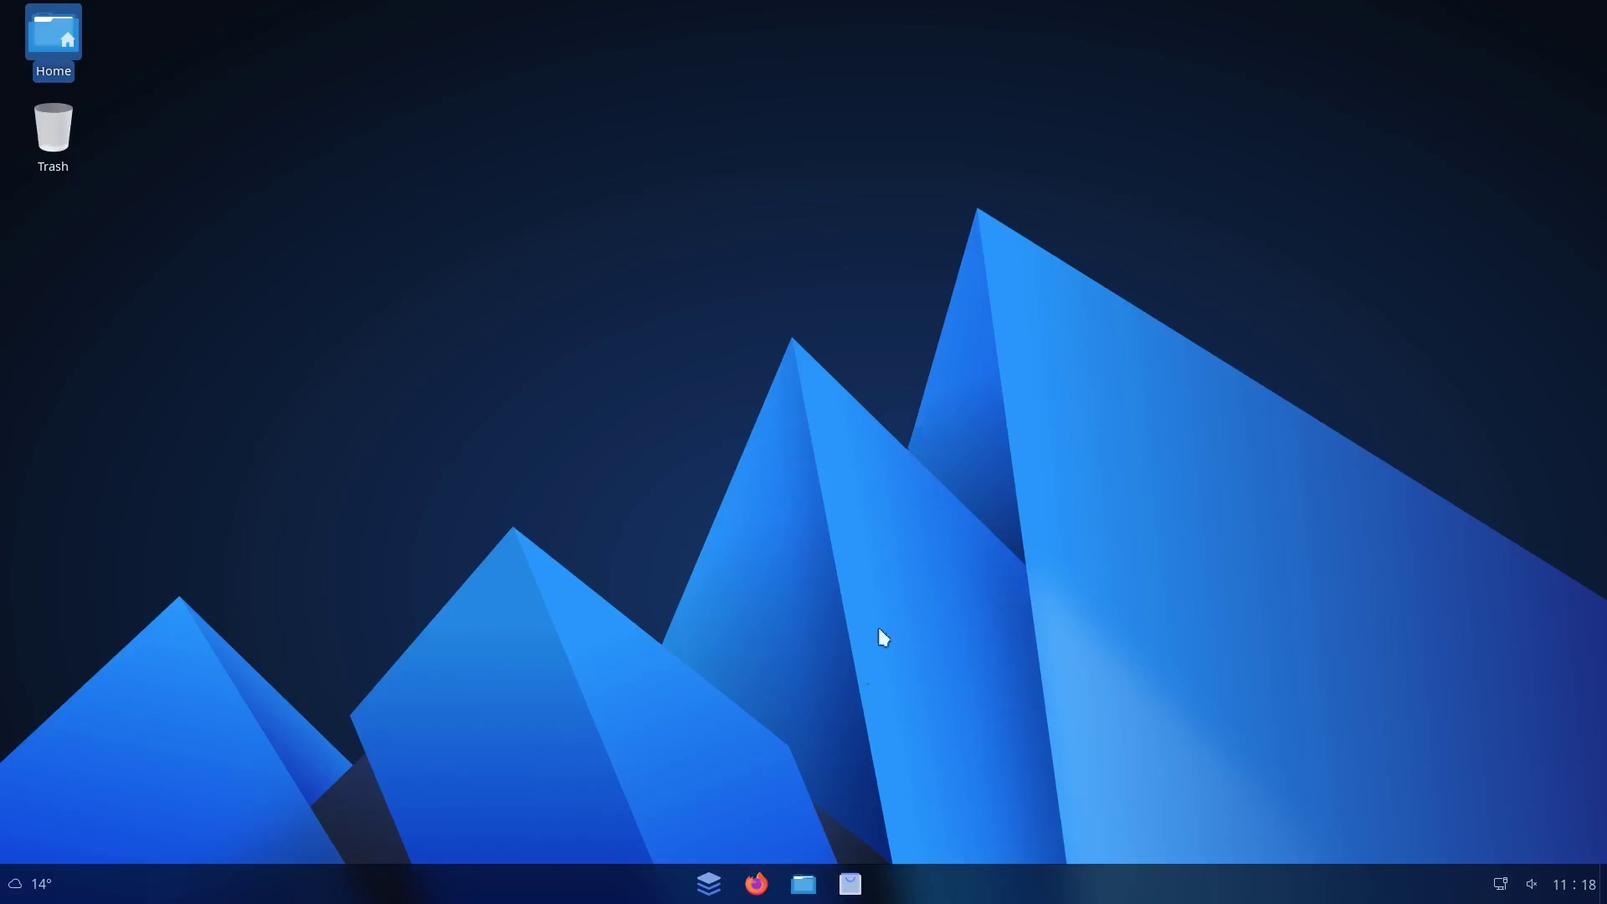
left_click(805, 885)
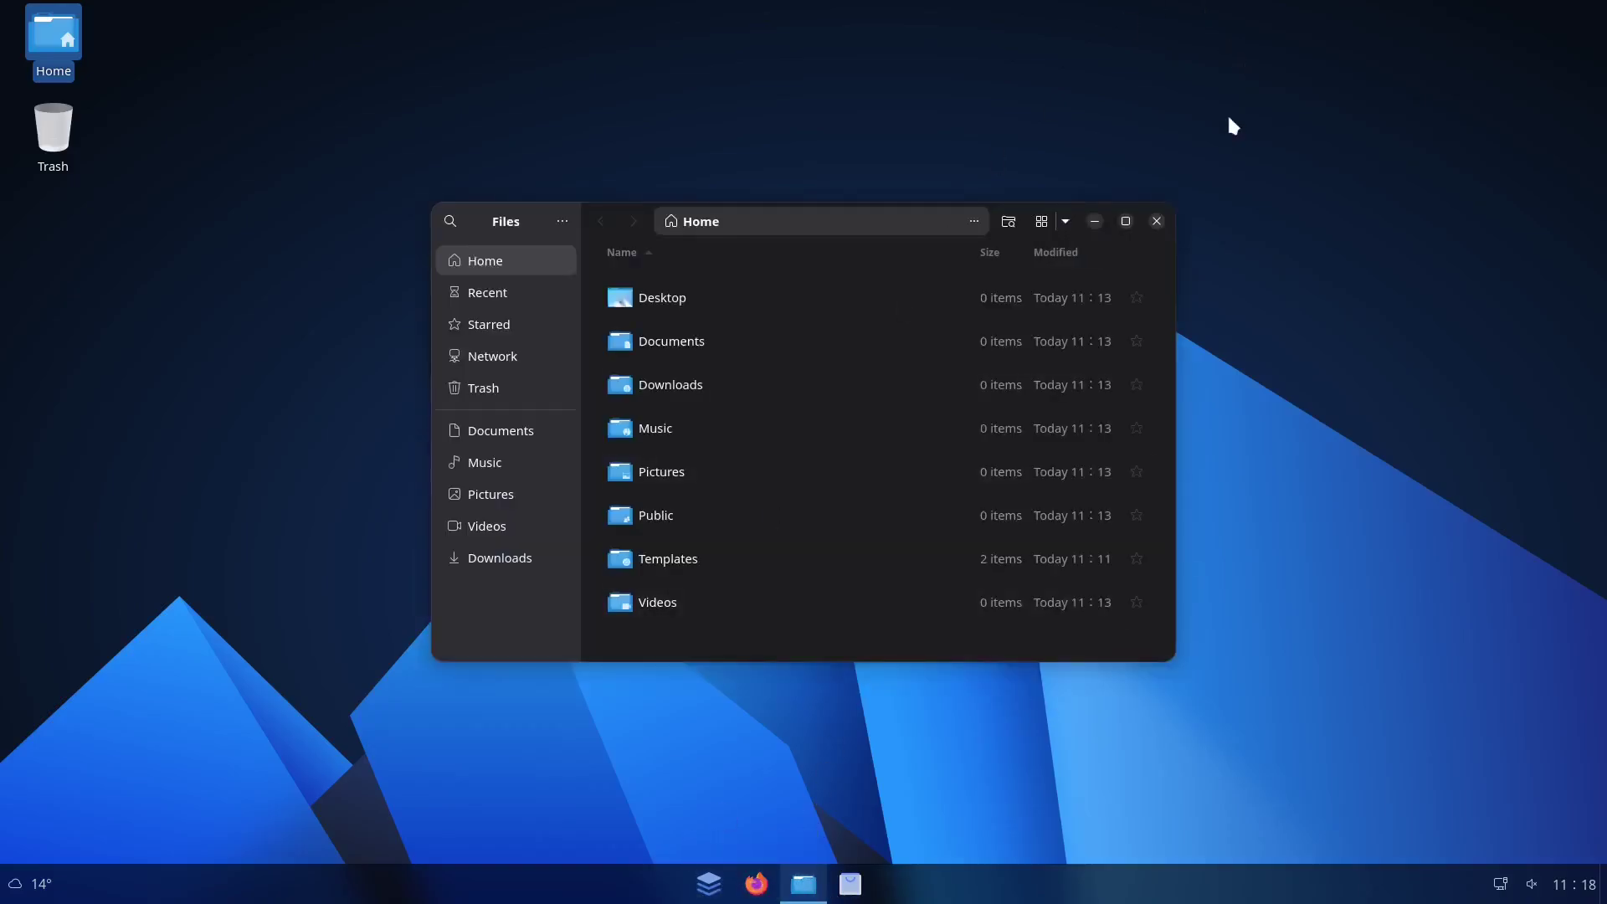
left_click(1158, 219)
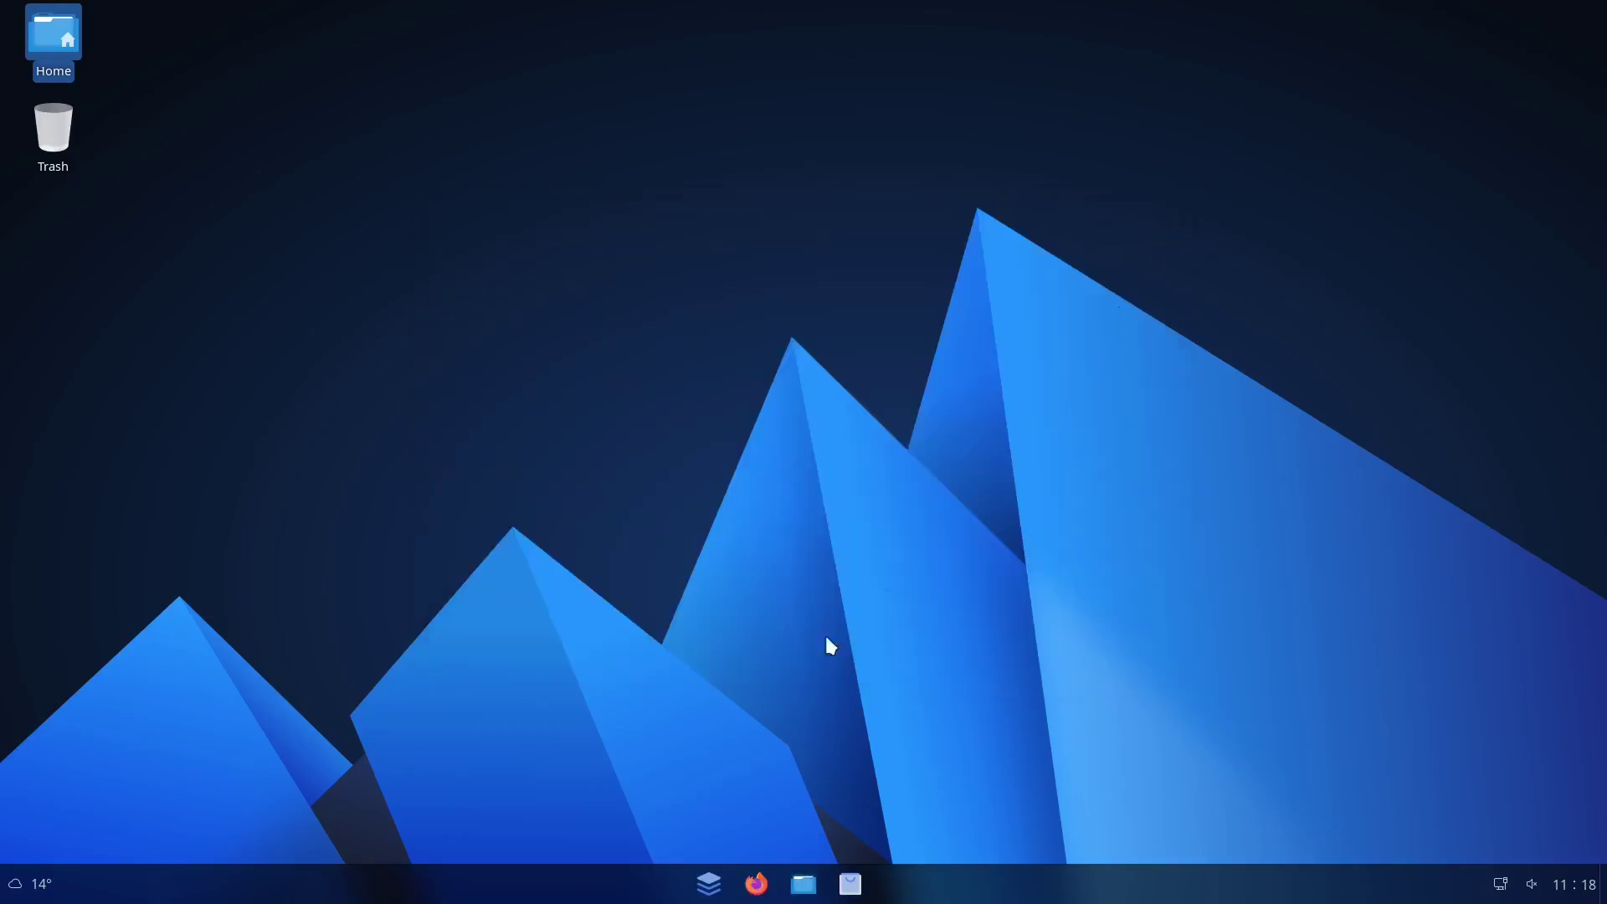
left_click(720, 884)
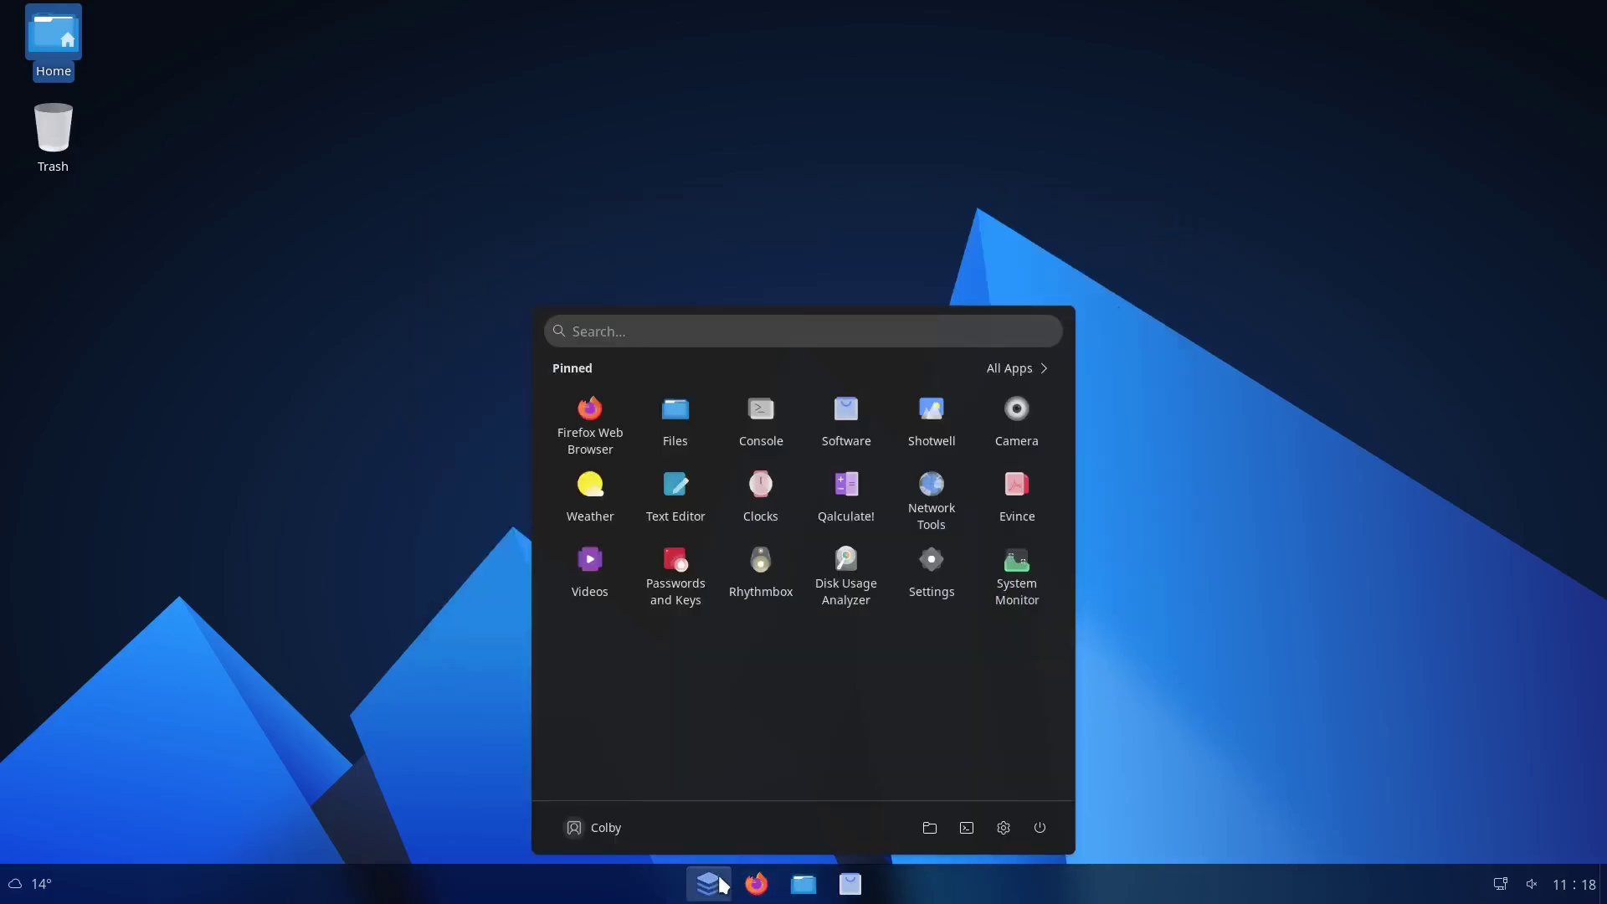
left_click(711, 883)
left_click(851, 884)
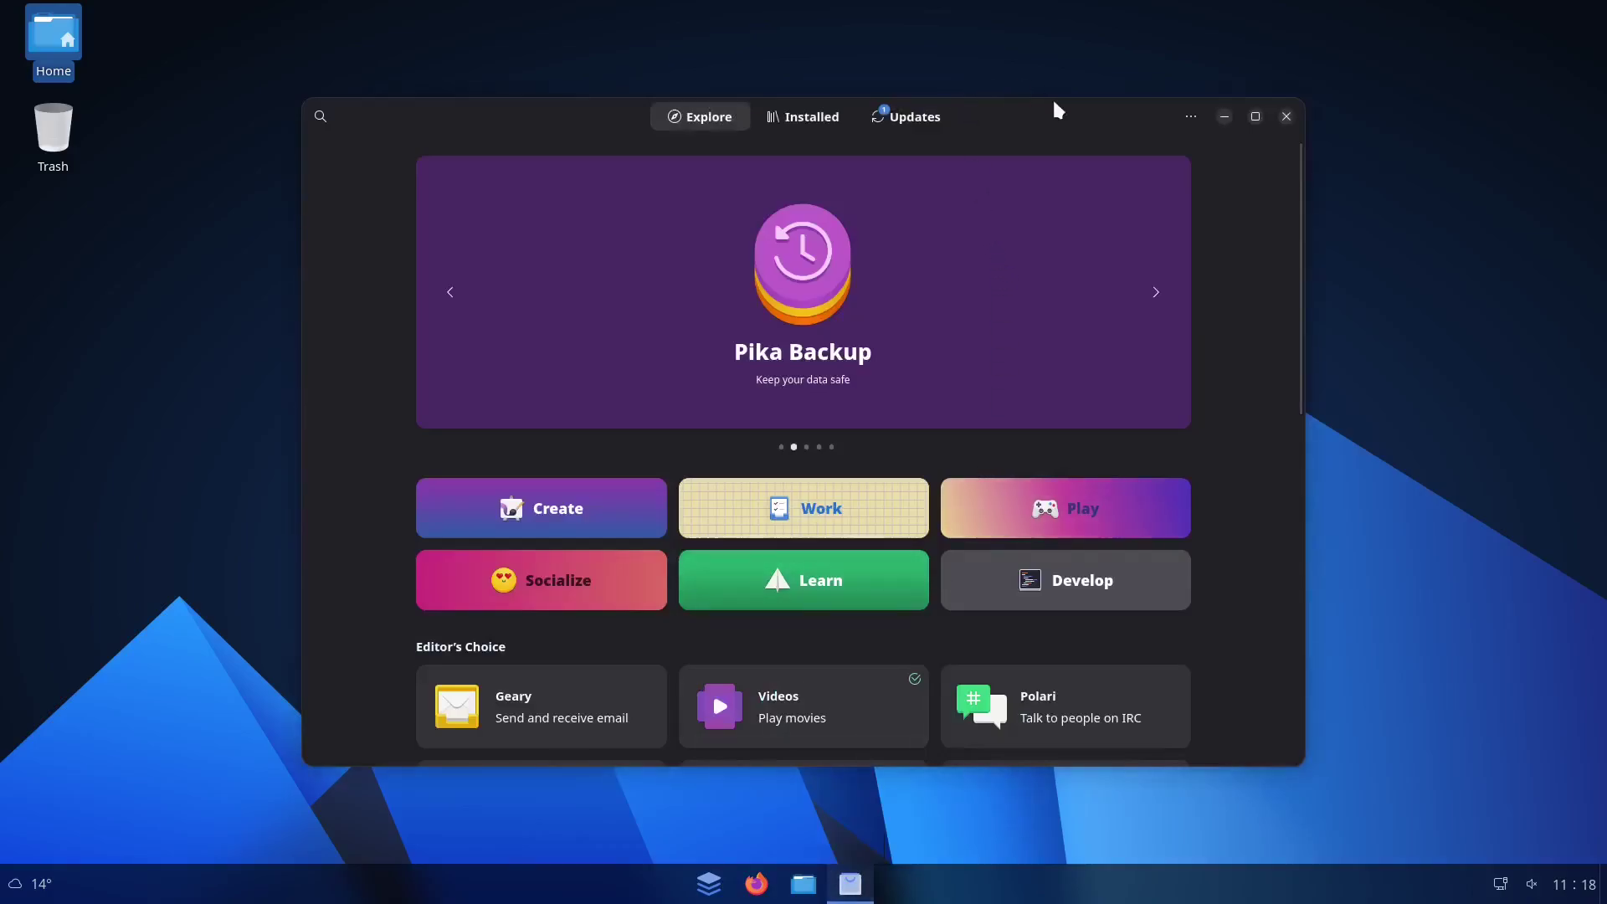
left_click(1287, 117)
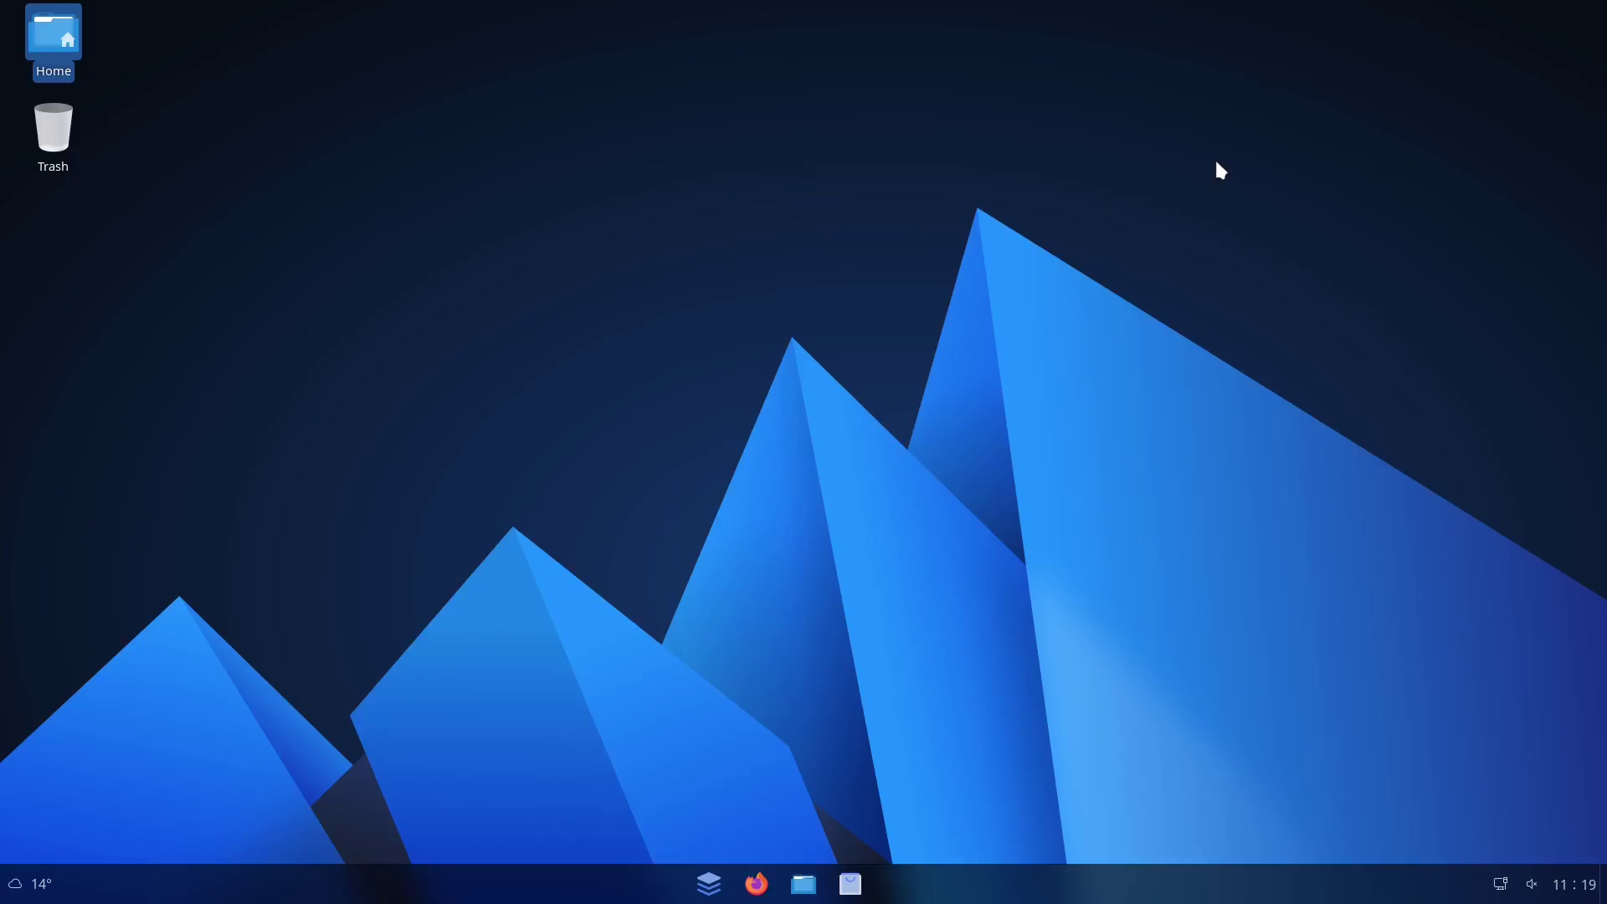
left_click(757, 884)
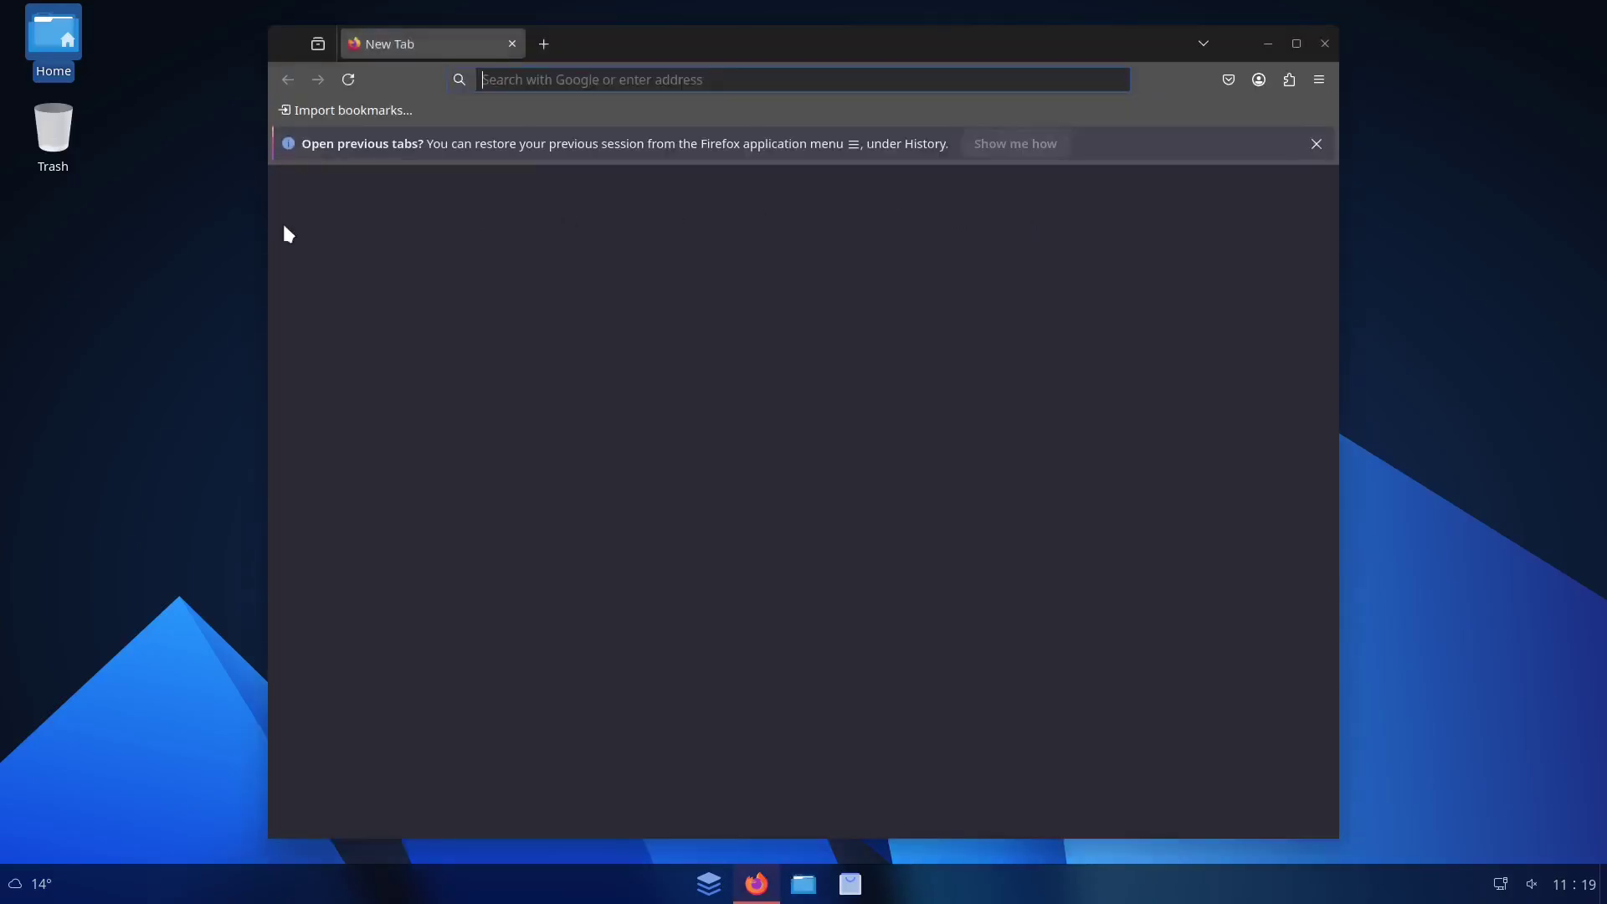
left_click(1325, 44)
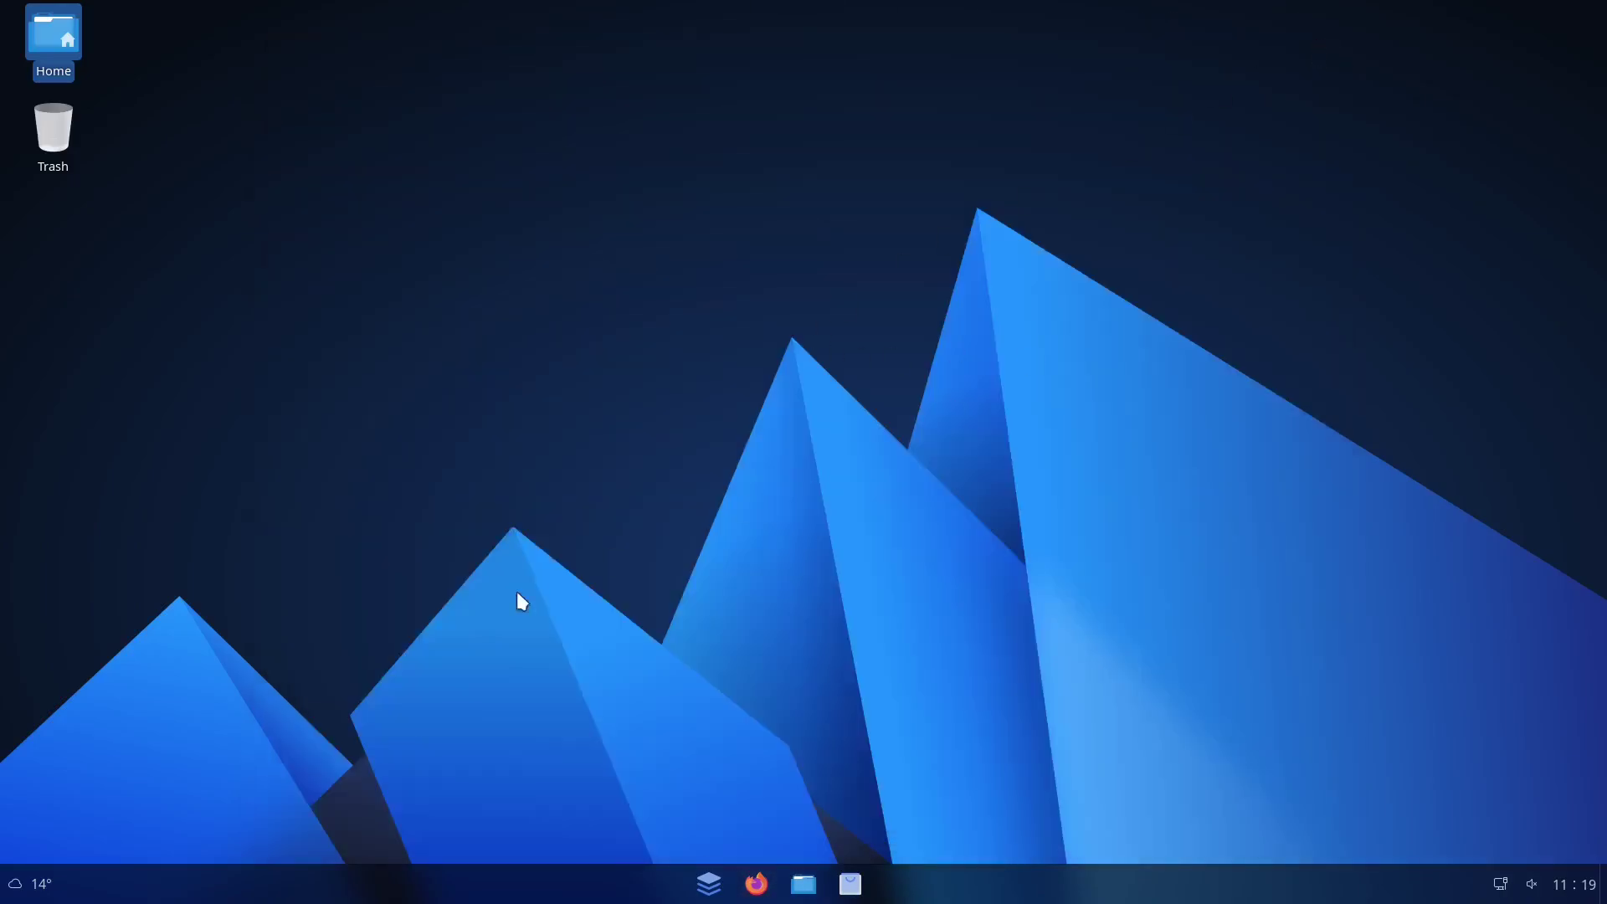